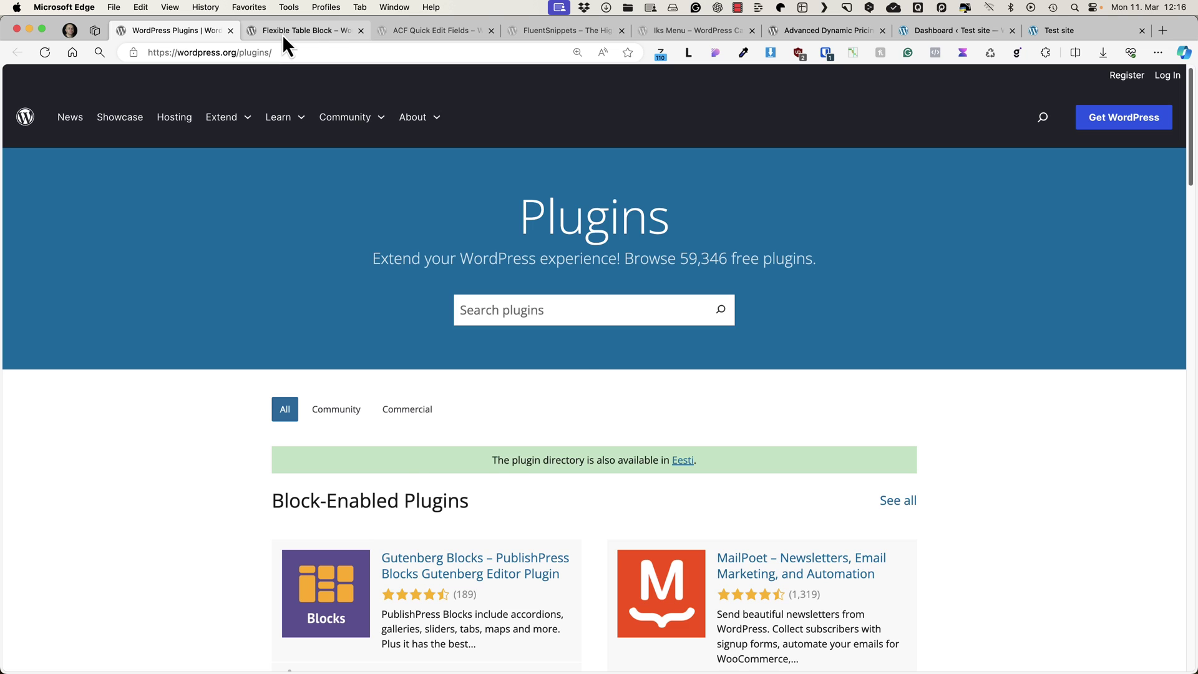
Step: View the Flexible Table Block plugin page and open the Demo post for editing in the test site's admin
{"action": "left_click", "coordinate": [284, 37]}
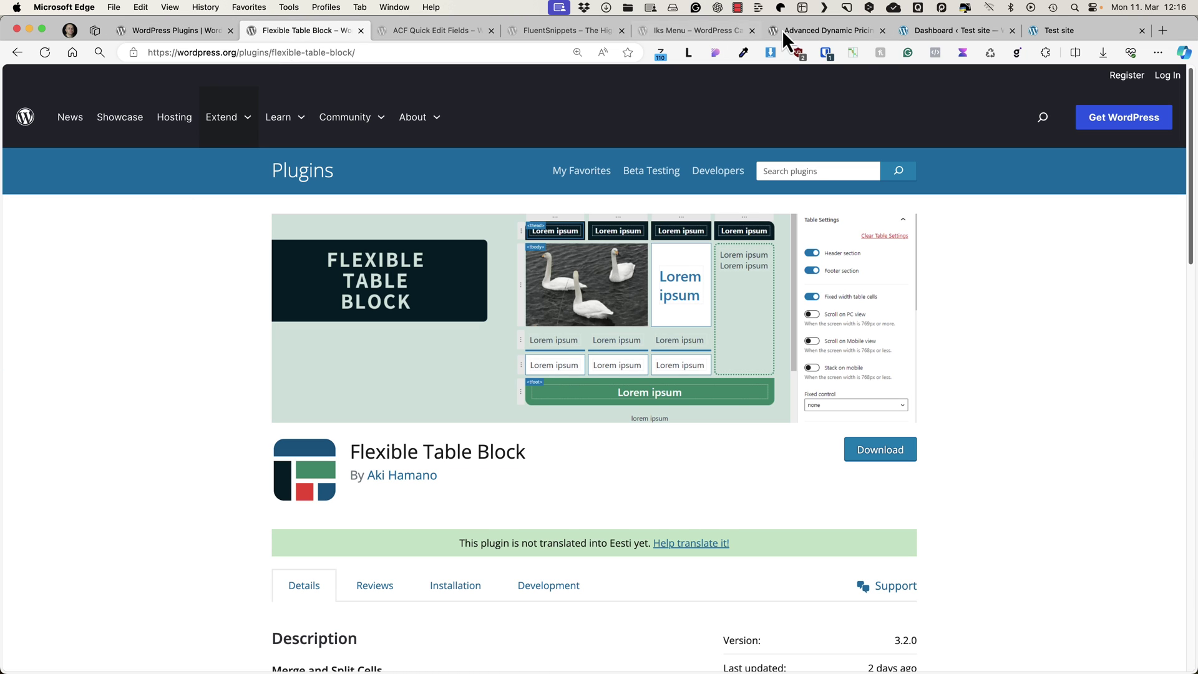
{"action": "left_click", "coordinate": [936, 31]}
{"action": "mouse_move", "coordinate": [39, 202]}
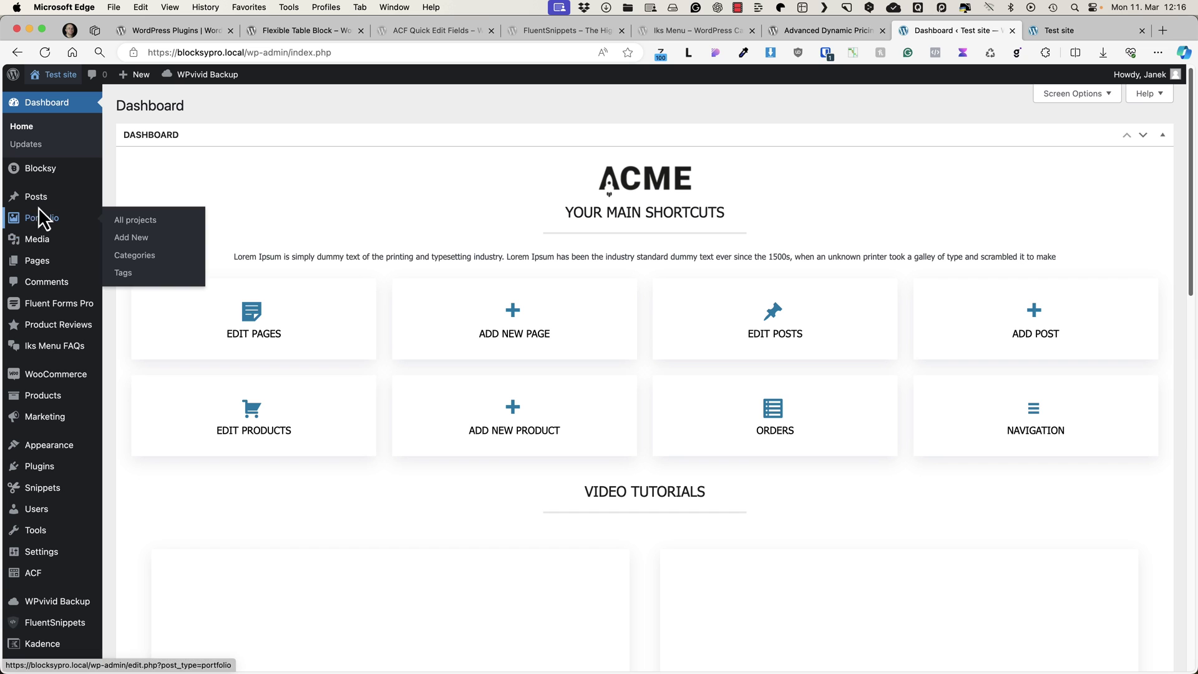
{"action": "left_click", "coordinate": [136, 199]}
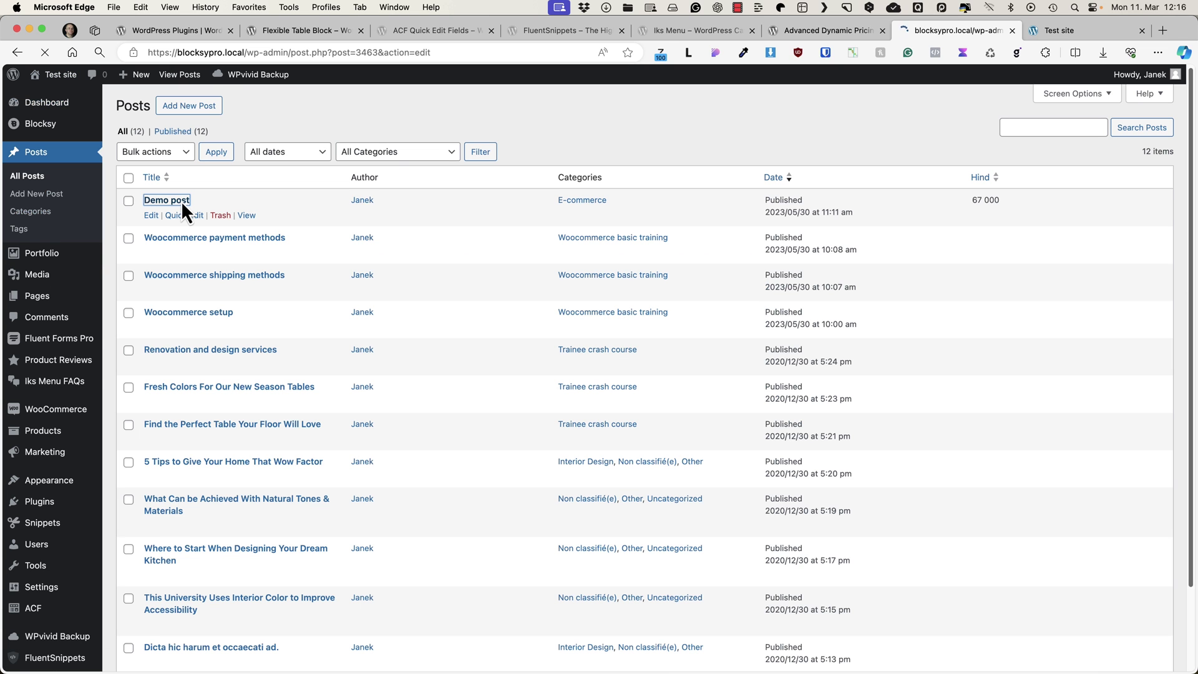
{"action": "left_click", "coordinate": [182, 201]}
Step: Insert a standard Table block with 2 columns and 2 rows in the empty paragraph and delete it again
{"action": "left_click", "coordinate": [375, 427]}
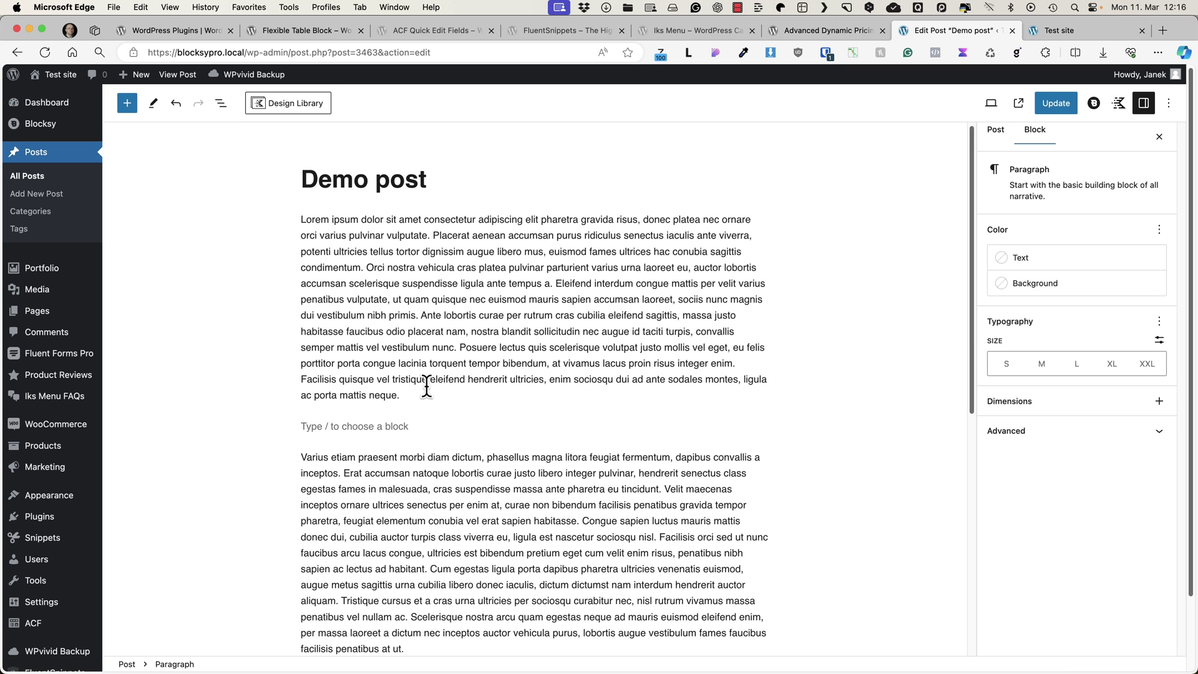
{"action": "type", "text": "/tab"}
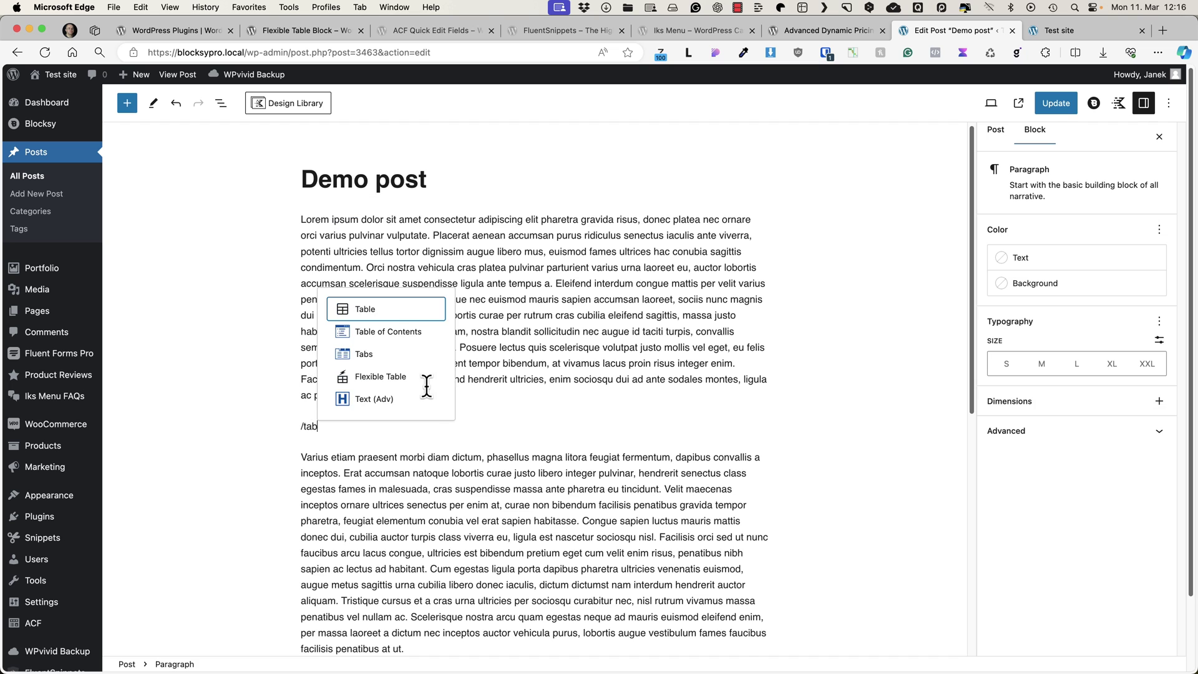
{"action": "left_click", "coordinate": [377, 306]}
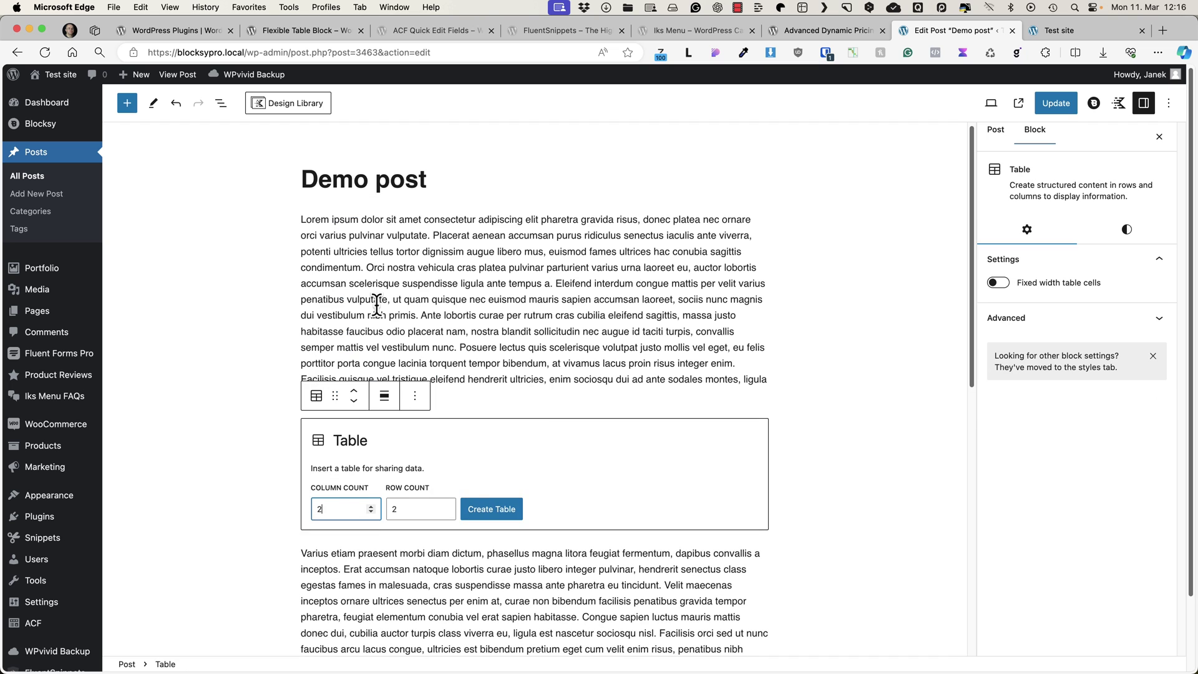
{"action": "left_click", "coordinate": [465, 509]}
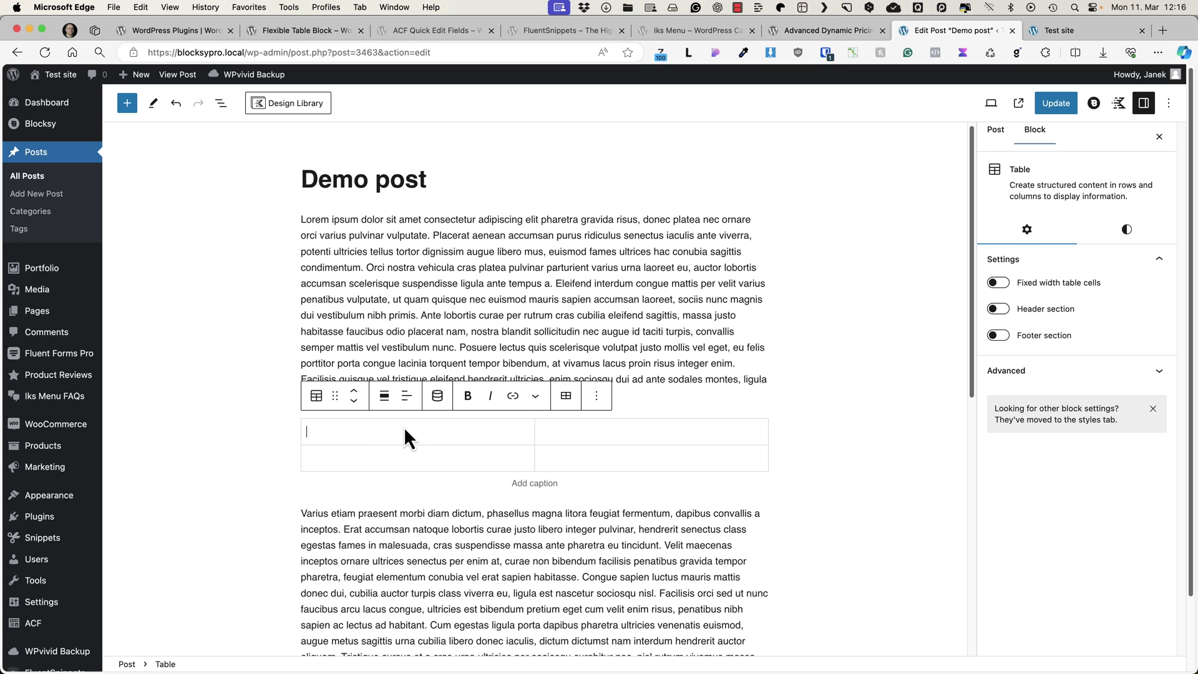
{"action": "left_click", "coordinate": [593, 402]}
{"action": "left_click", "coordinate": [615, 368]}
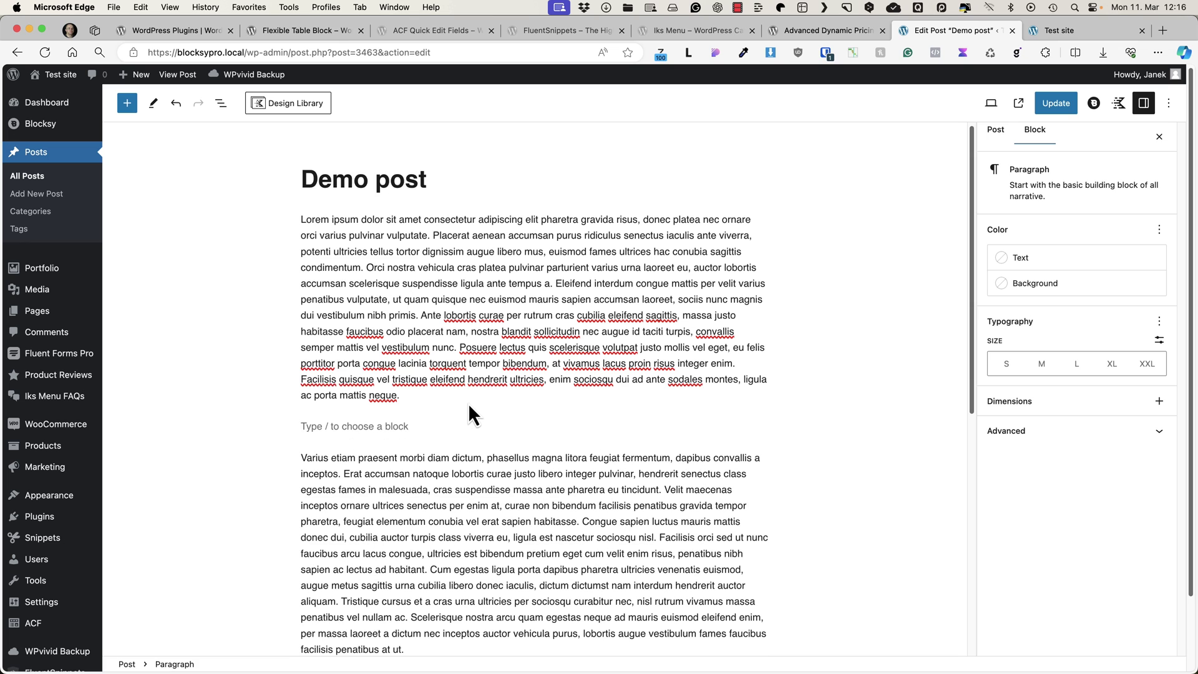
Step: Insert a Flexible Table block with 3 columns and 5 rows in the empty paragraph after the opening text
{"action": "type", "text": "/fle"}
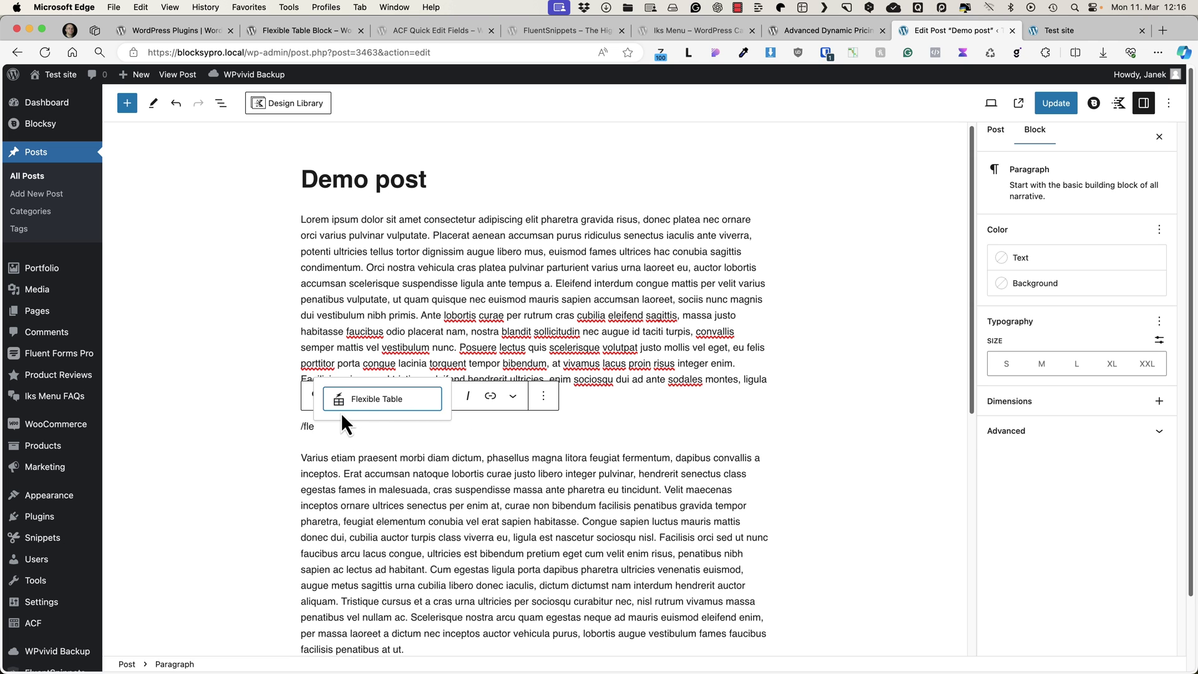
{"action": "left_click", "coordinate": [343, 409]}
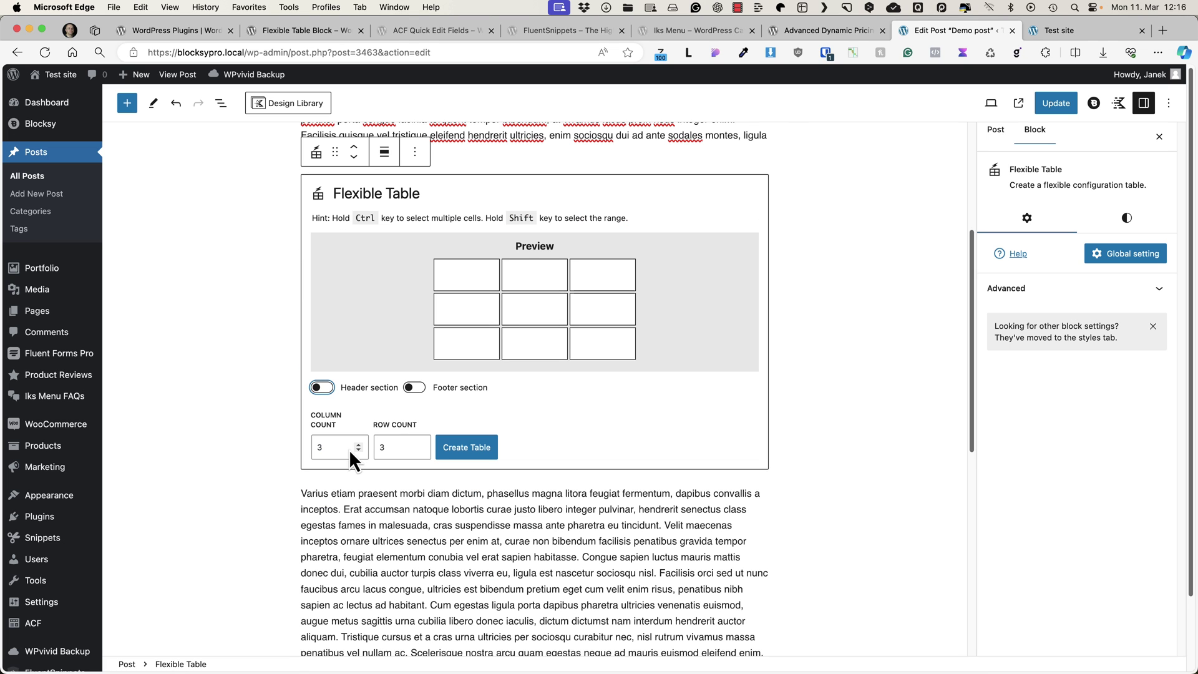
{"action": "left_click", "coordinate": [427, 444]}
{"action": "left_click", "coordinate": [426, 444]}
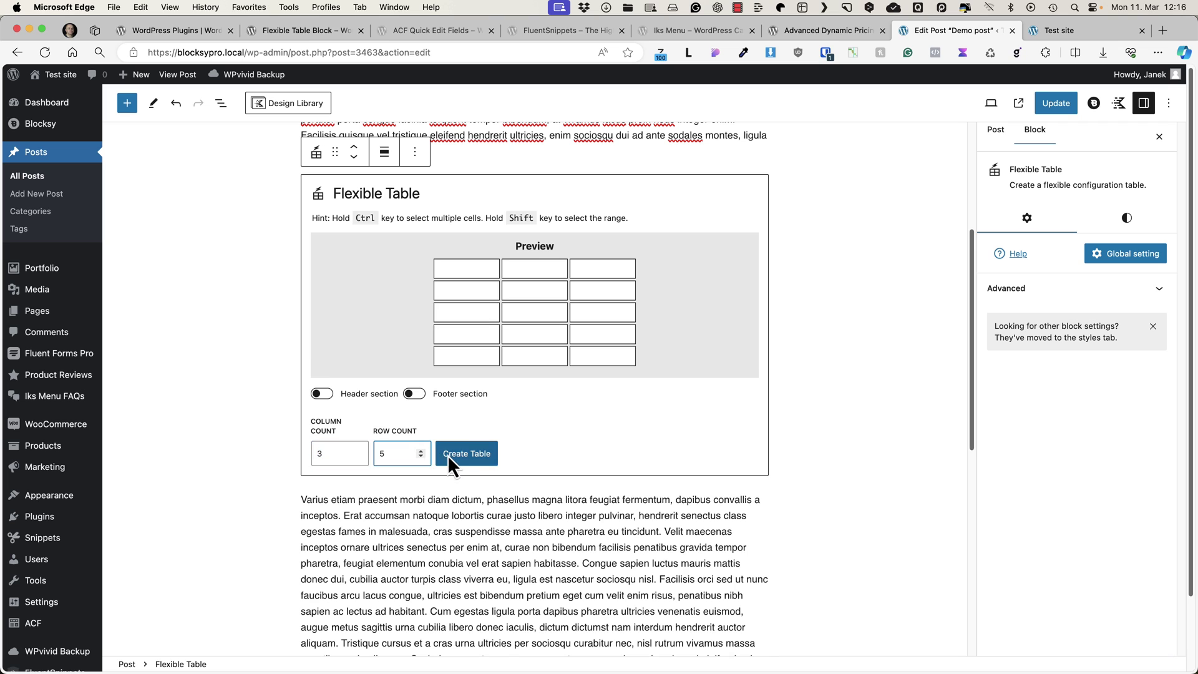
{"action": "left_click", "coordinate": [465, 454]}
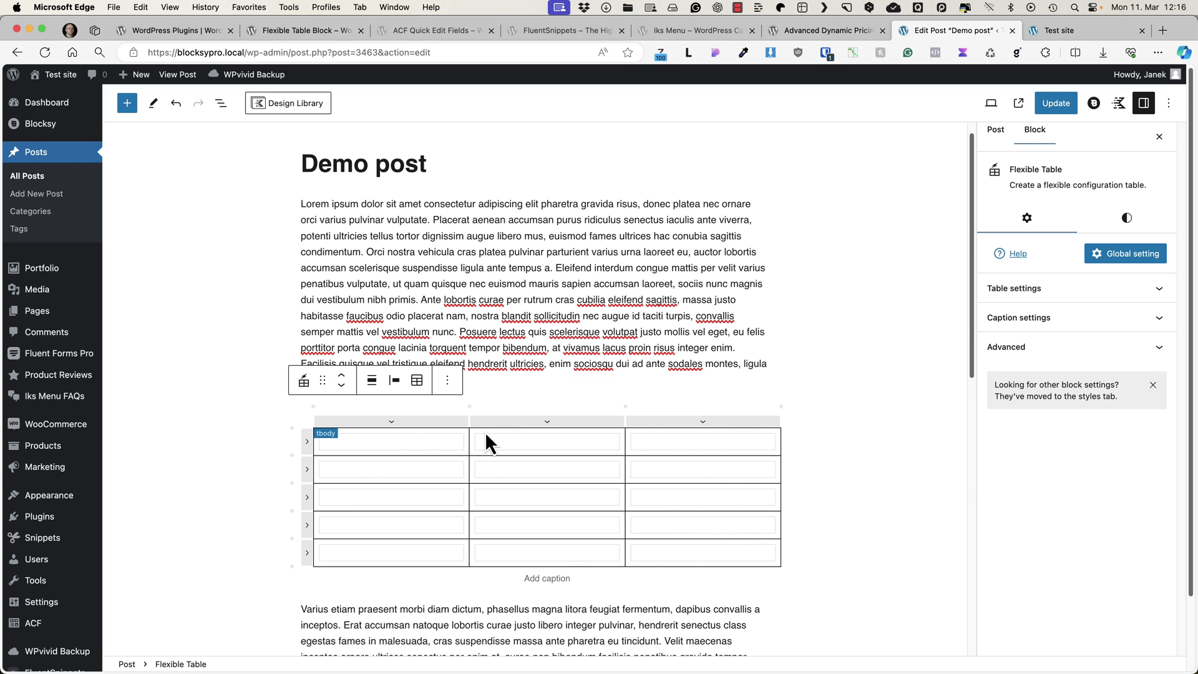
Step: Delete the flexible table's first row and enable its header section, leaving the footer section off
{"action": "left_click", "coordinate": [307, 441]}
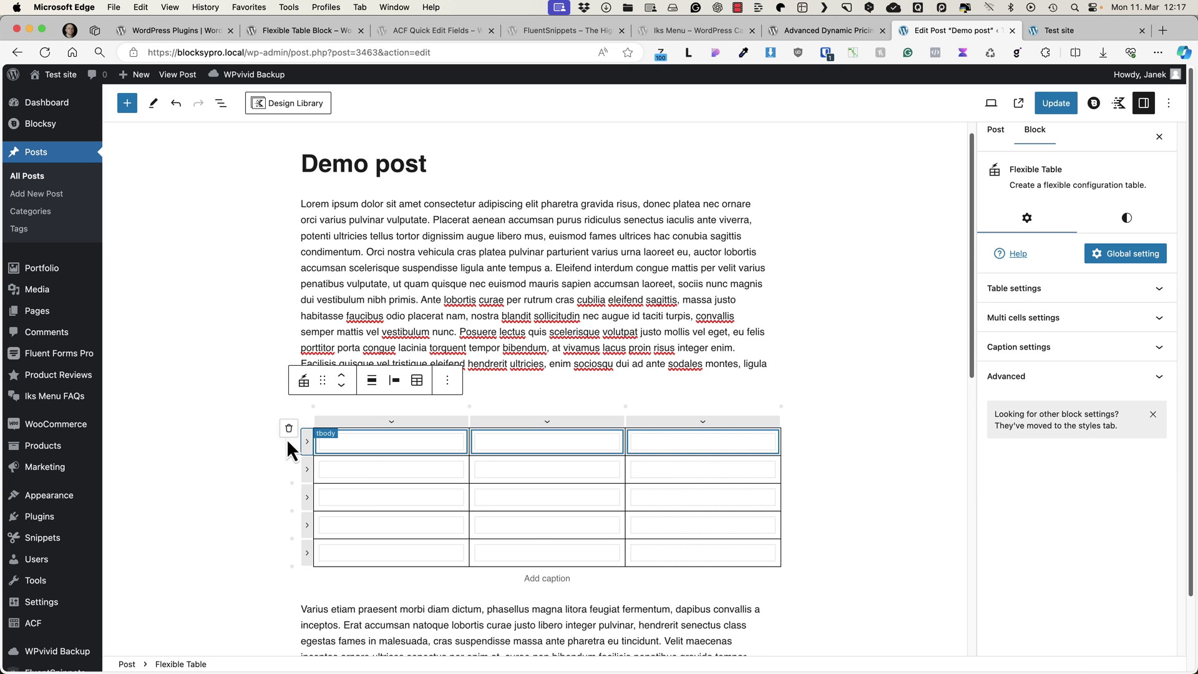
{"action": "key", "text": "Delete"}
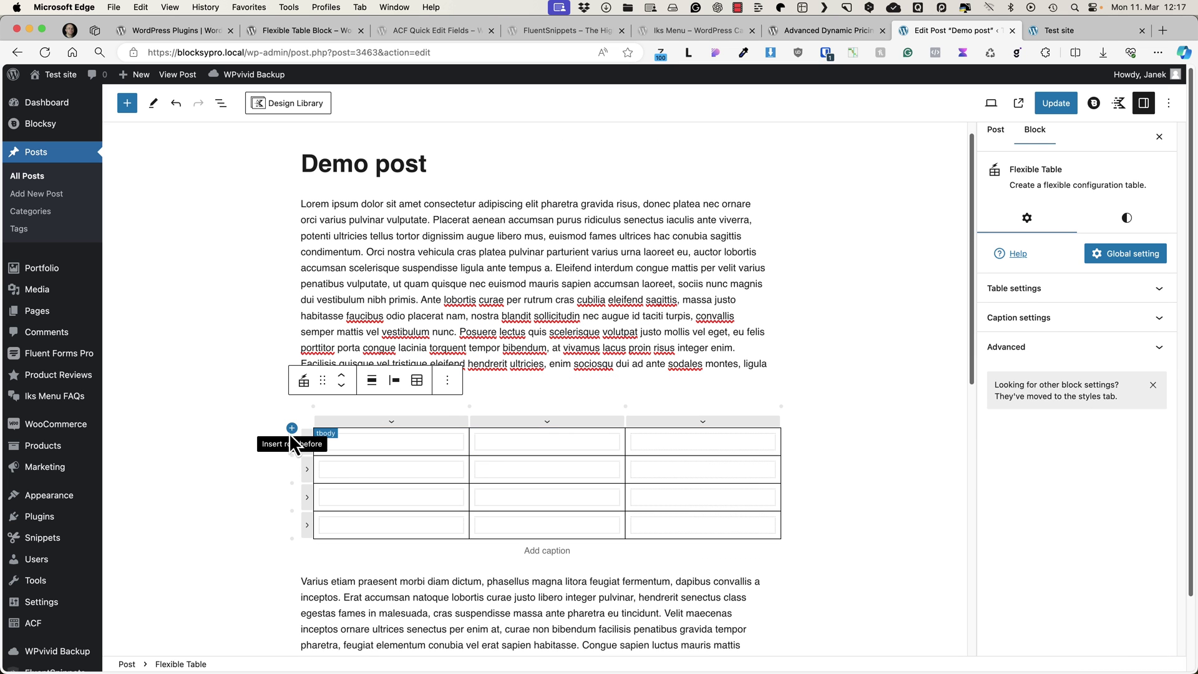
{"action": "left_click", "coordinate": [1080, 287]}
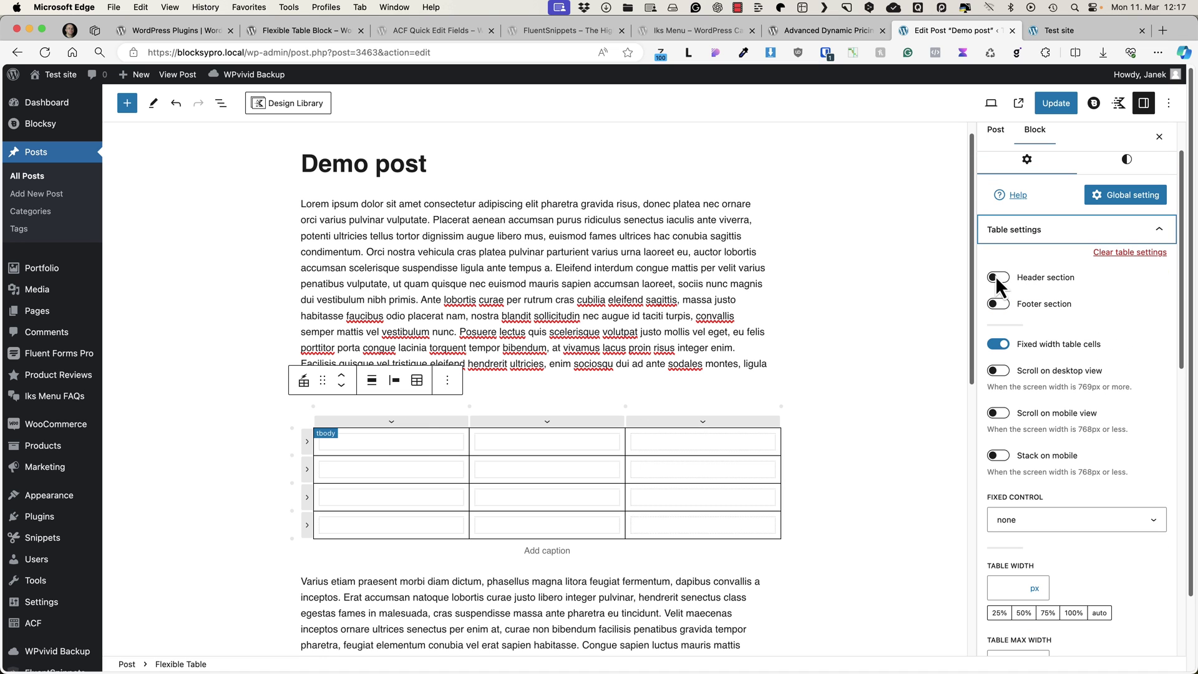
{"action": "left_click", "coordinate": [996, 277]}
{"action": "left_click", "coordinate": [997, 304]}
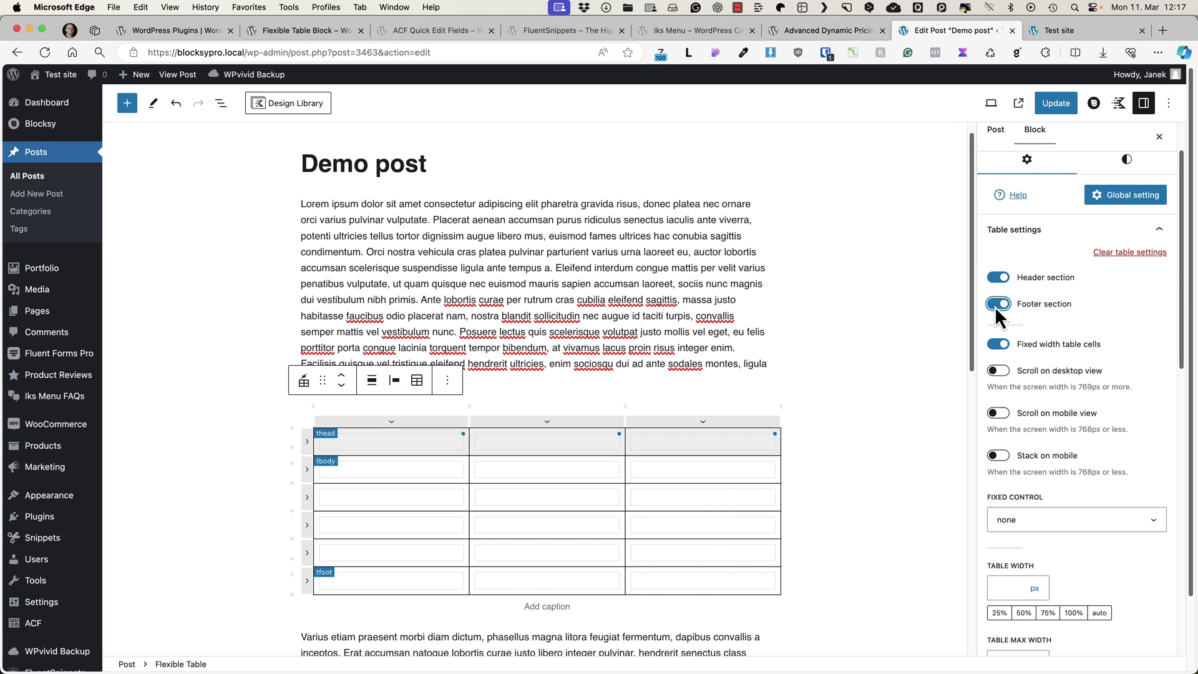
{"action": "left_click", "coordinate": [997, 304]}
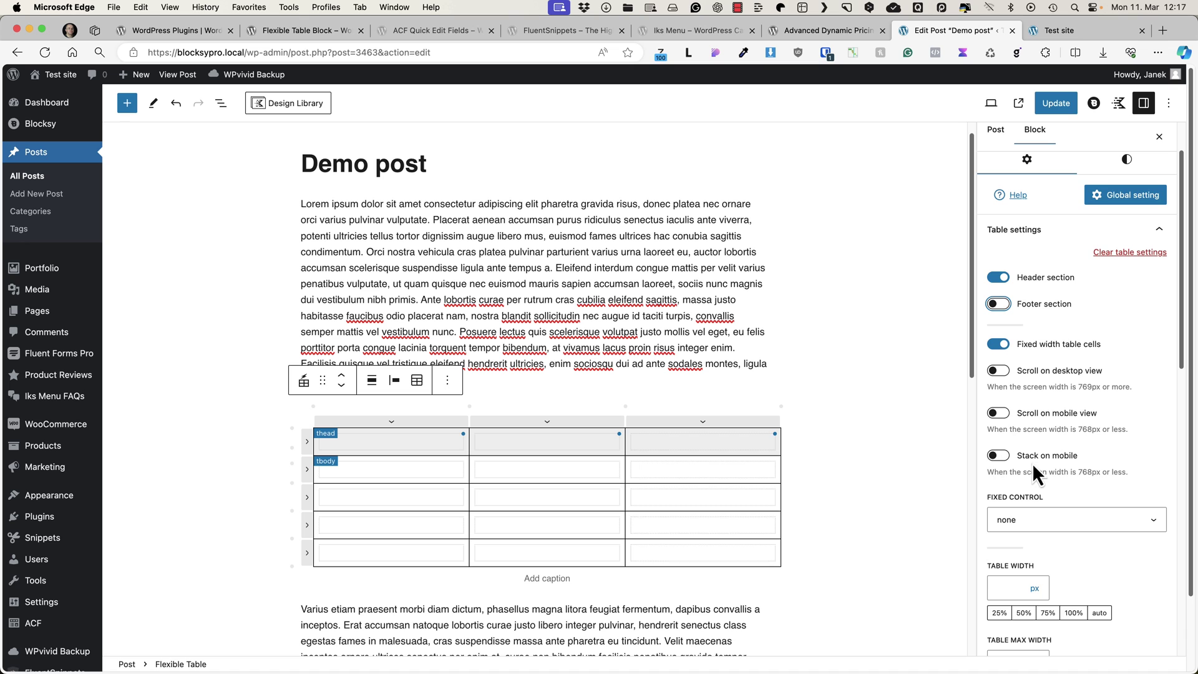
Step: Set the cell width of the first body cell in the flexible table to 50%
{"action": "scroll", "coordinate": [1036, 468], "scroll_direction": "down", "scroll_amount": 5}
{"action": "scroll", "coordinate": [1037, 436], "scroll_direction": "down", "scroll_amount": 4}
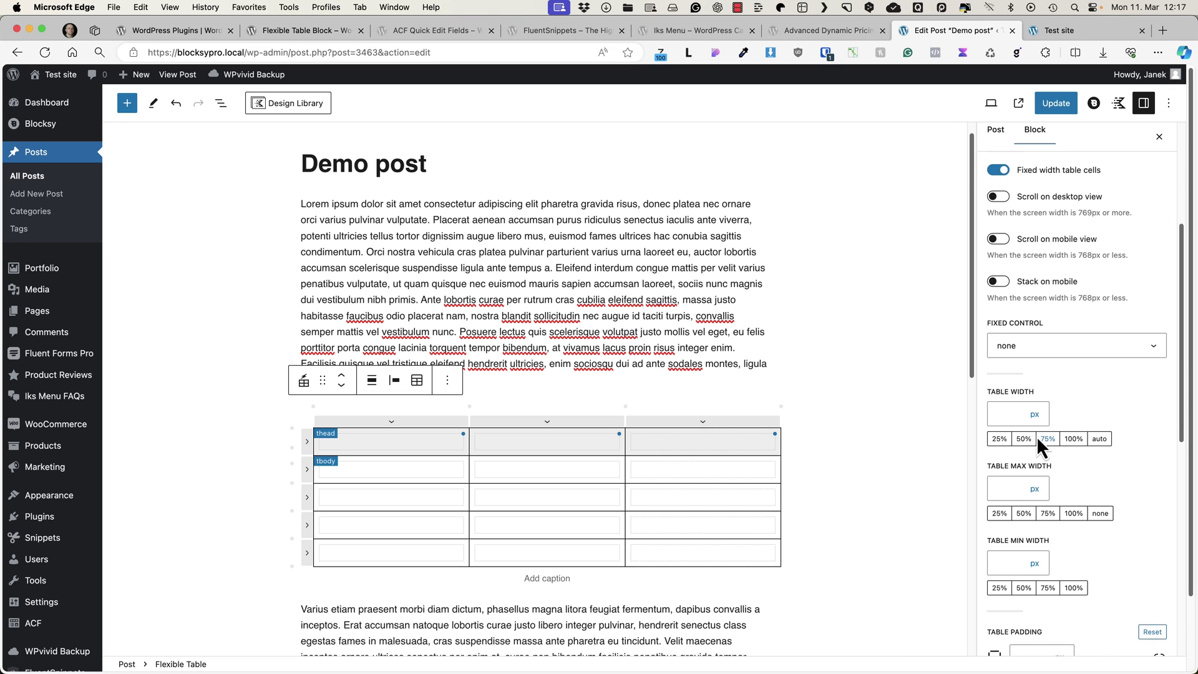
{"action": "scroll", "coordinate": [1043, 446], "scroll_direction": "down", "scroll_amount": 3}
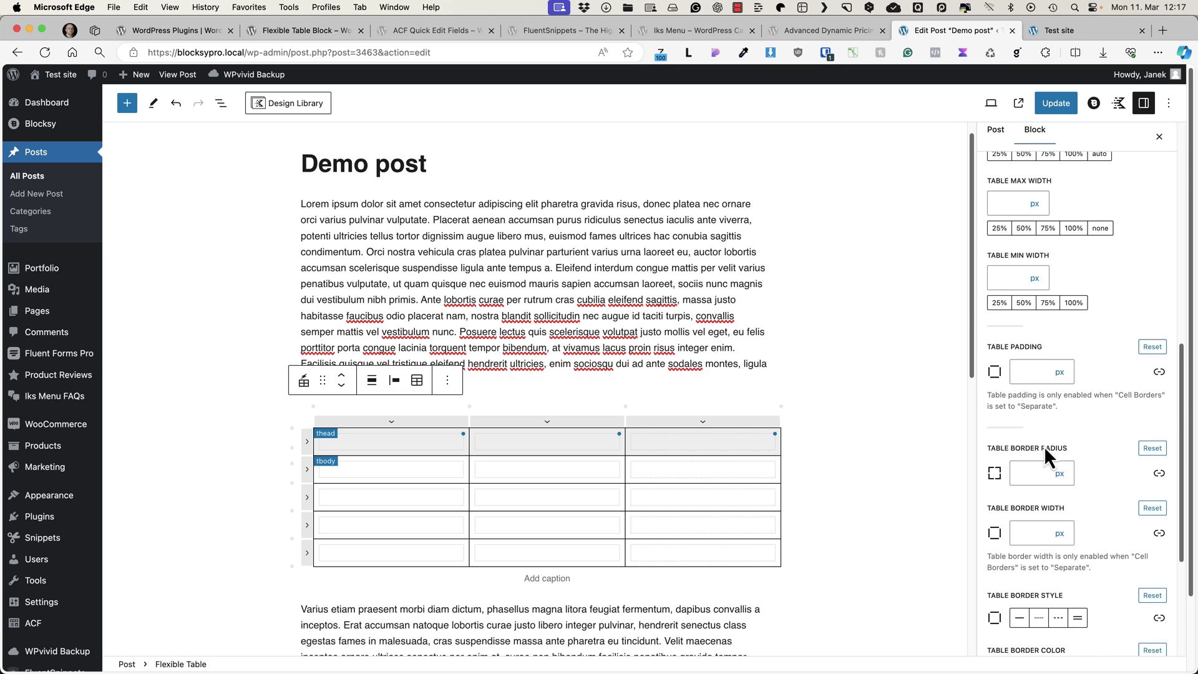
{"action": "scroll", "coordinate": [1043, 447], "scroll_direction": "up", "scroll_amount": 6}
{"action": "left_click", "coordinate": [403, 473]}
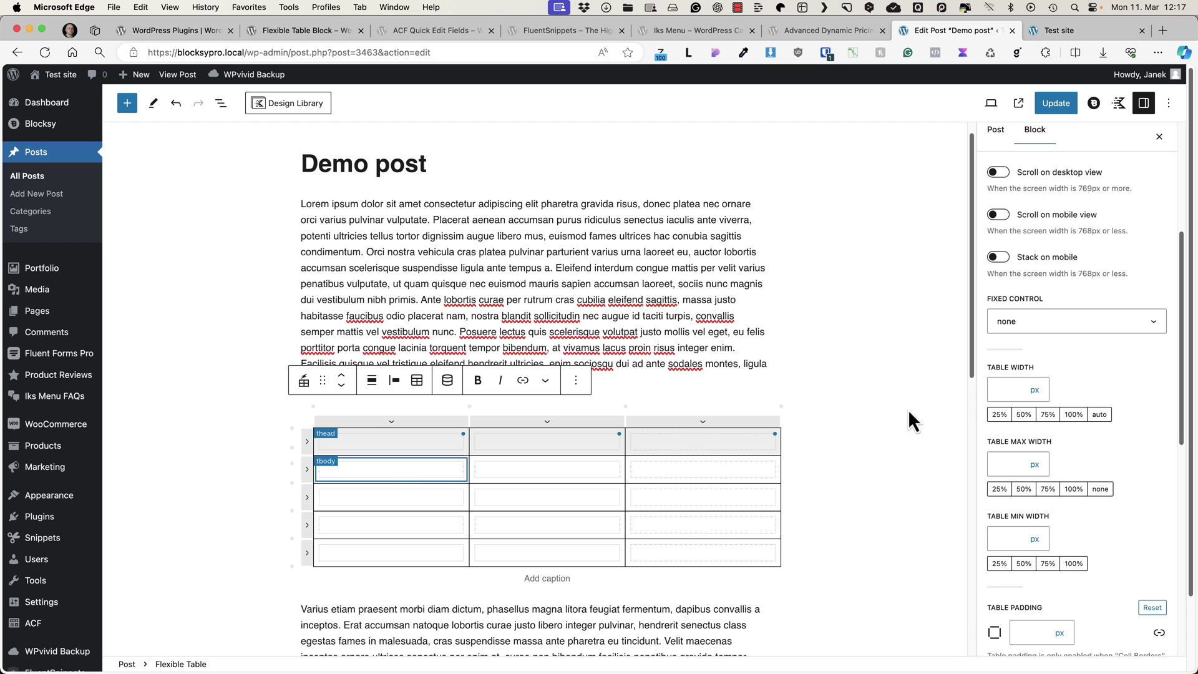
{"action": "scroll", "coordinate": [1096, 481], "scroll_direction": "down", "scroll_amount": 10}
{"action": "left_click", "coordinate": [1032, 530]}
{"action": "scroll", "coordinate": [1039, 436], "scroll_direction": "up", "scroll_amount": 2}
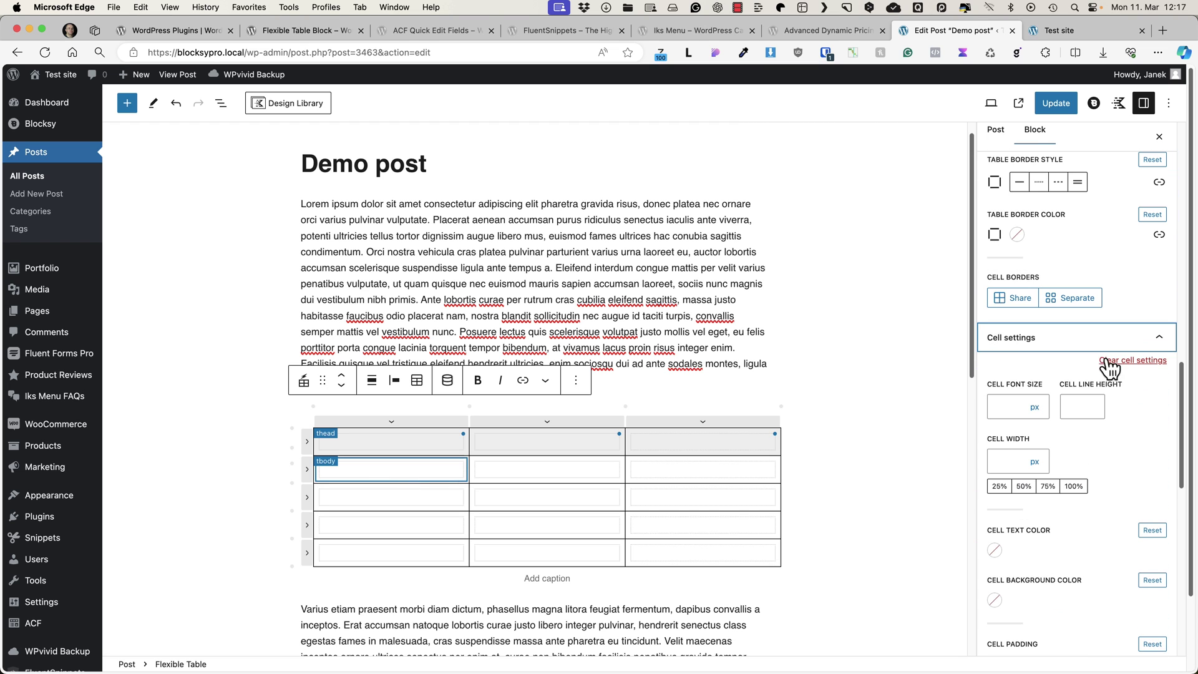
{"action": "scroll", "coordinate": [1084, 367], "scroll_direction": "down", "scroll_amount": 5}
{"action": "scroll", "coordinate": [1085, 367], "scroll_direction": "up", "scroll_amount": 4}
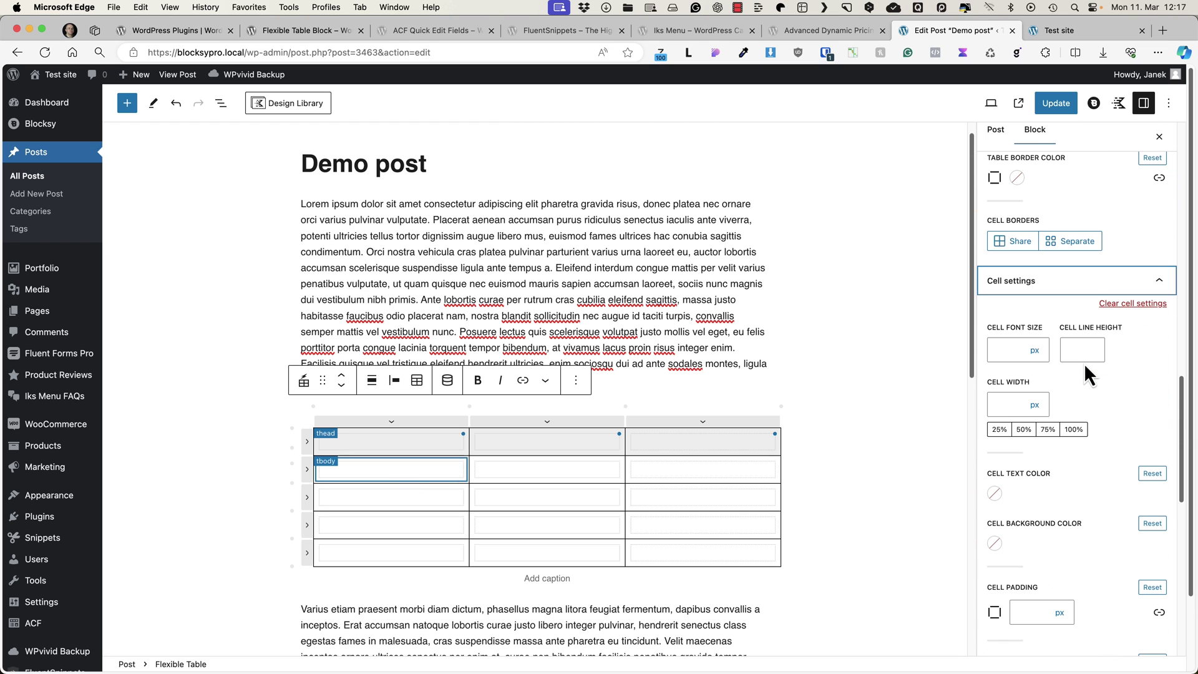
{"action": "left_click", "coordinate": [1025, 429]}
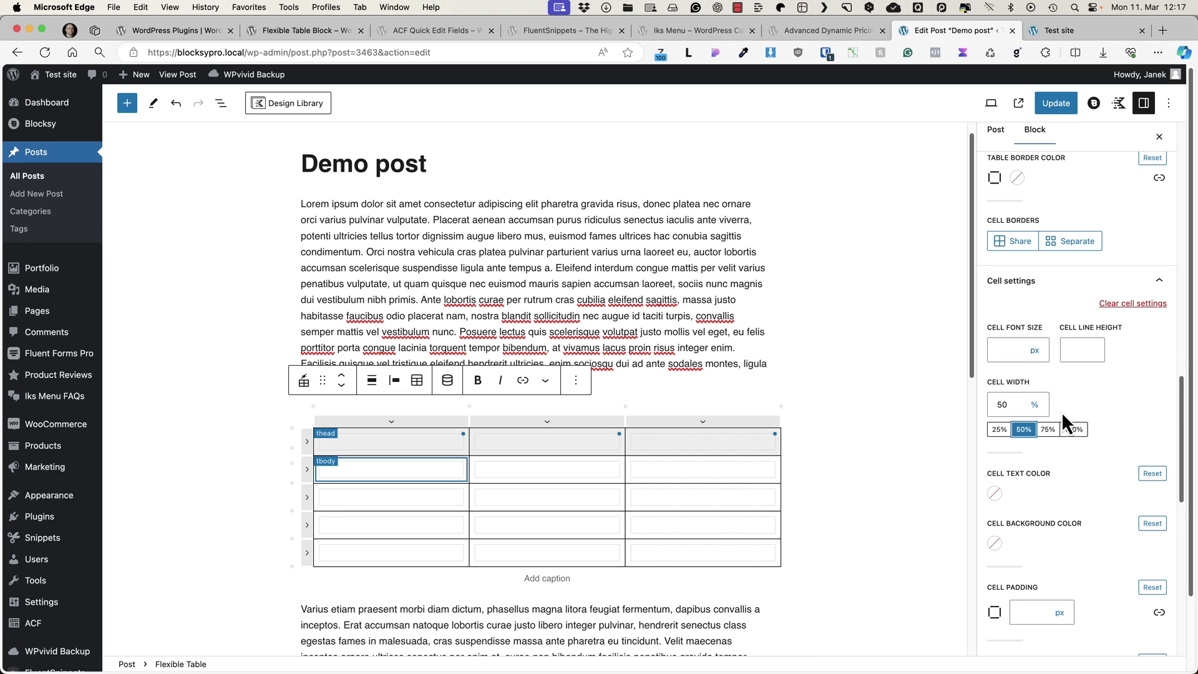
Step: In the Flexible Table Block global settings, set the even-row striped background to yellow Palette Color 2 (#ffcc00)
{"action": "scroll", "coordinate": [1062, 412], "scroll_direction": "up", "scroll_amount": 10}
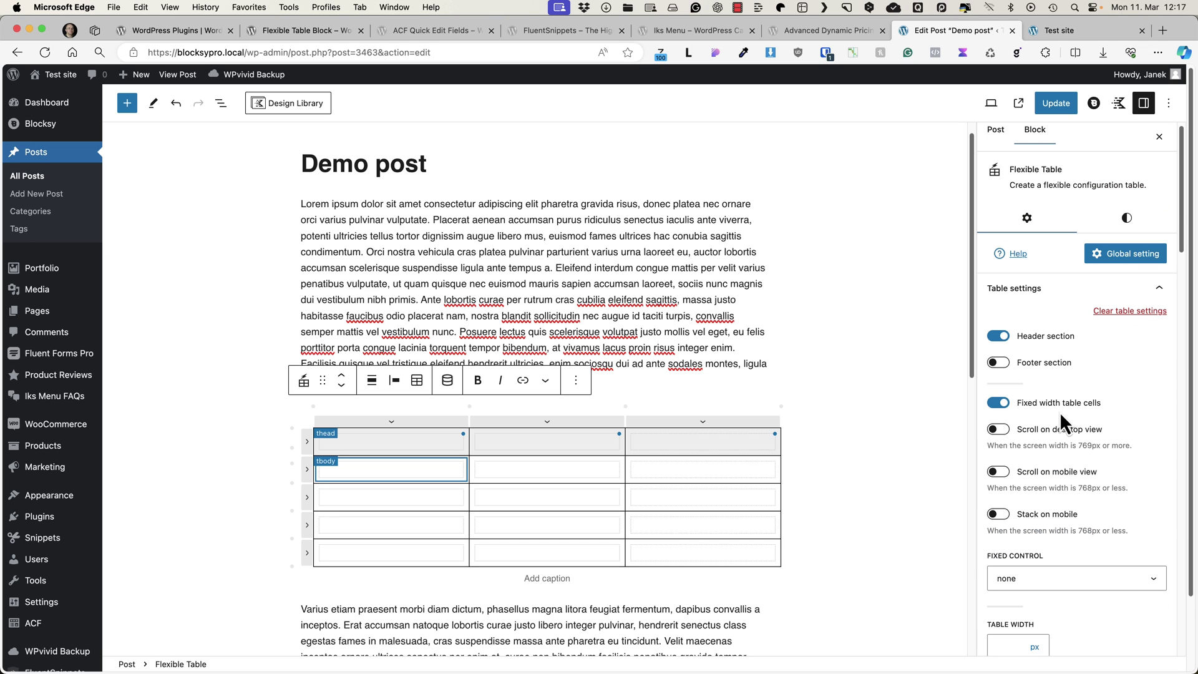
{"action": "left_click", "coordinate": [1117, 260]}
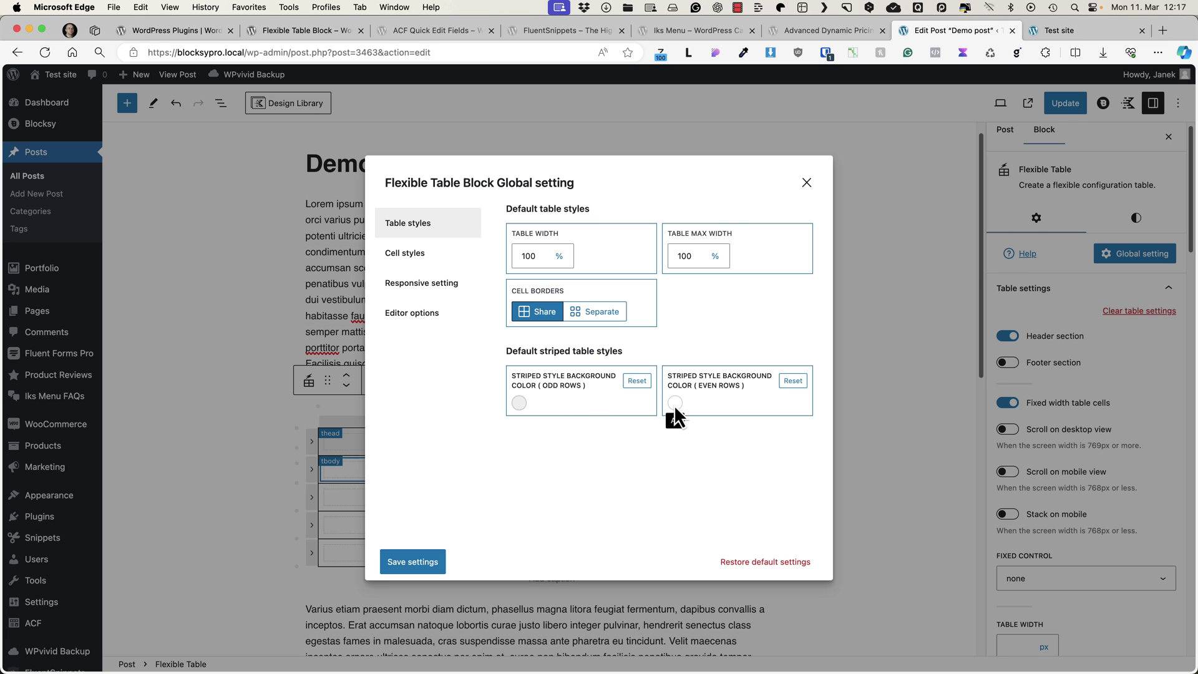
{"action": "left_click", "coordinate": [675, 403]}
{"action": "left_click", "coordinate": [709, 322]}
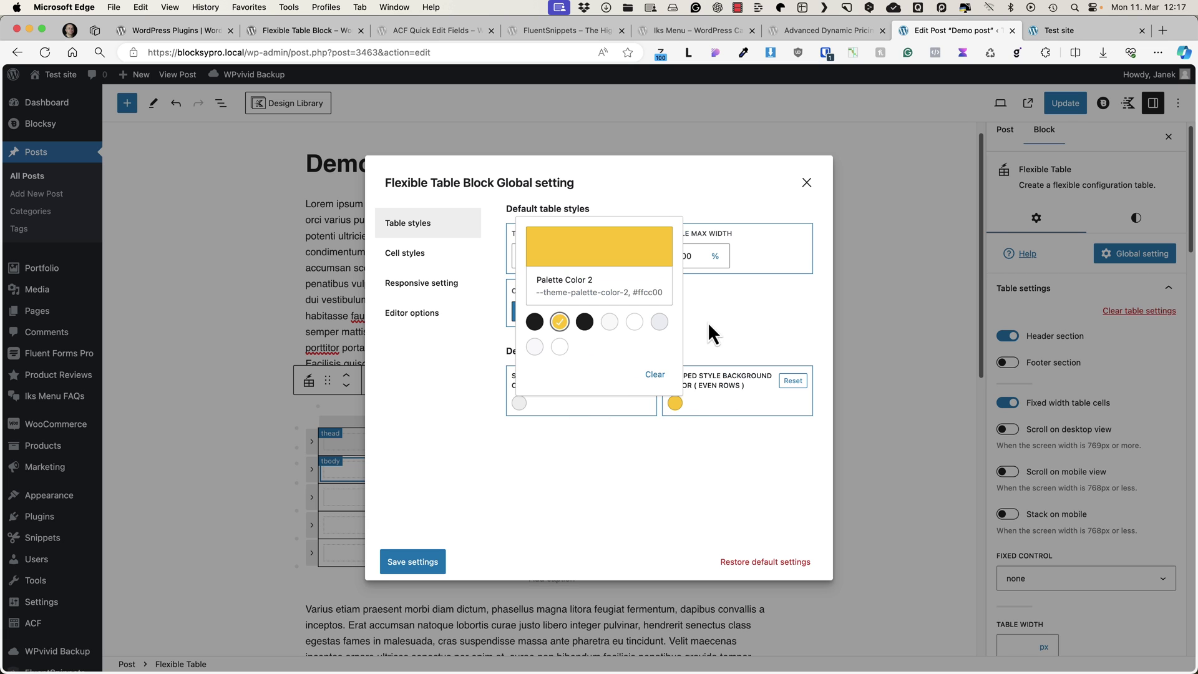
{"action": "left_click", "coordinate": [646, 409]}
Step: Set the default cell padding to 2,5 em and cell border width to 2 px, and save the global settings
{"action": "left_click", "coordinate": [412, 253]}
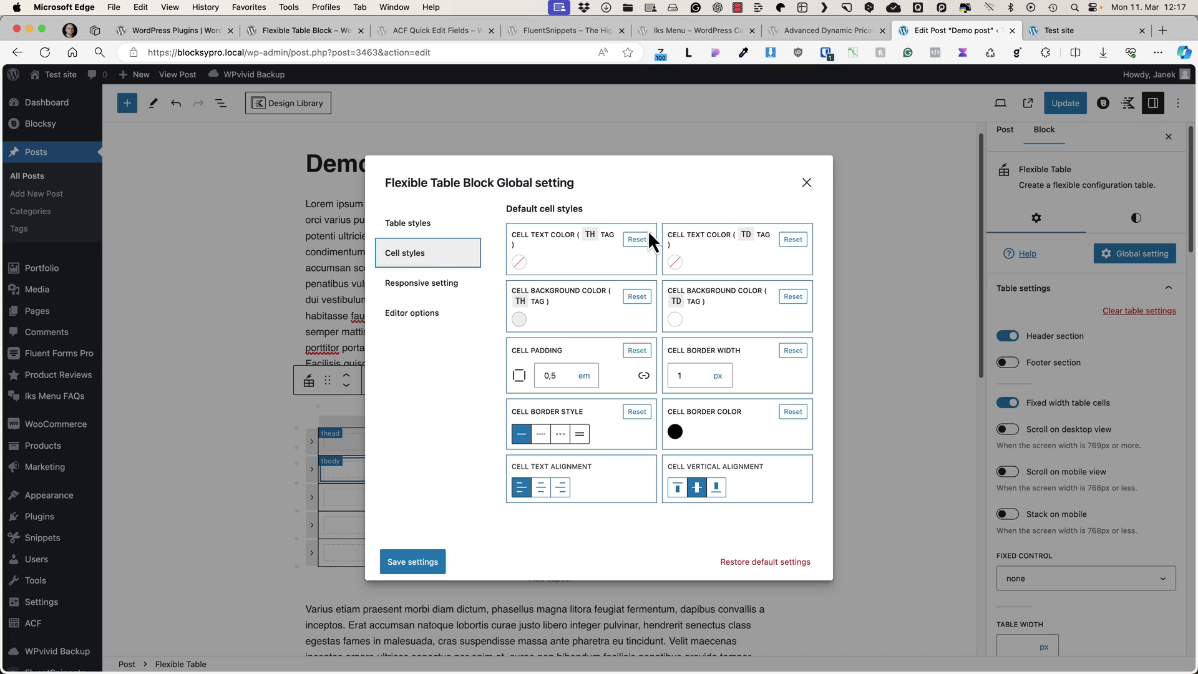
{"action": "double_click", "coordinate": [542, 375]}
{"action": "type", "text": "2"}
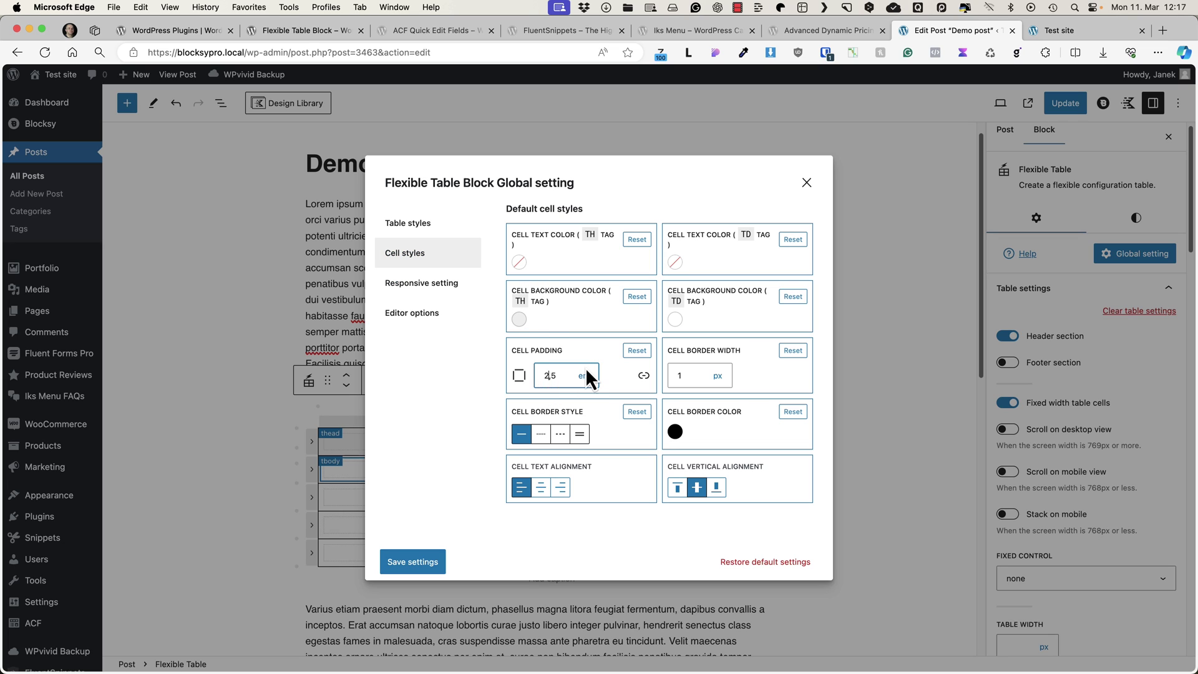
{"action": "double_click", "coordinate": [680, 377]}
{"action": "type", "text": "2"}
{"action": "left_click", "coordinate": [400, 568]}
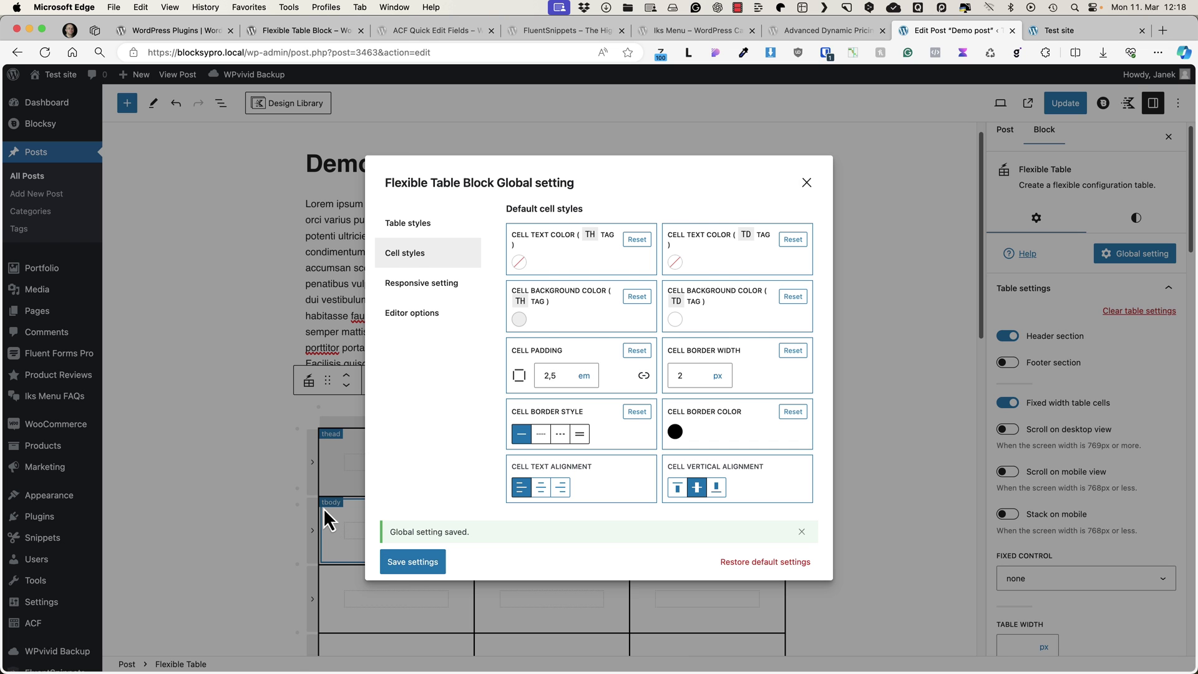
{"action": "left_click", "coordinate": [245, 491]}
Step: Fill the header row with "sdsd", "sdsd" and "dssd", and each cell of the first body row with "sdsd"
{"action": "scroll", "coordinate": [490, 433], "scroll_direction": "down", "scroll_amount": 3}
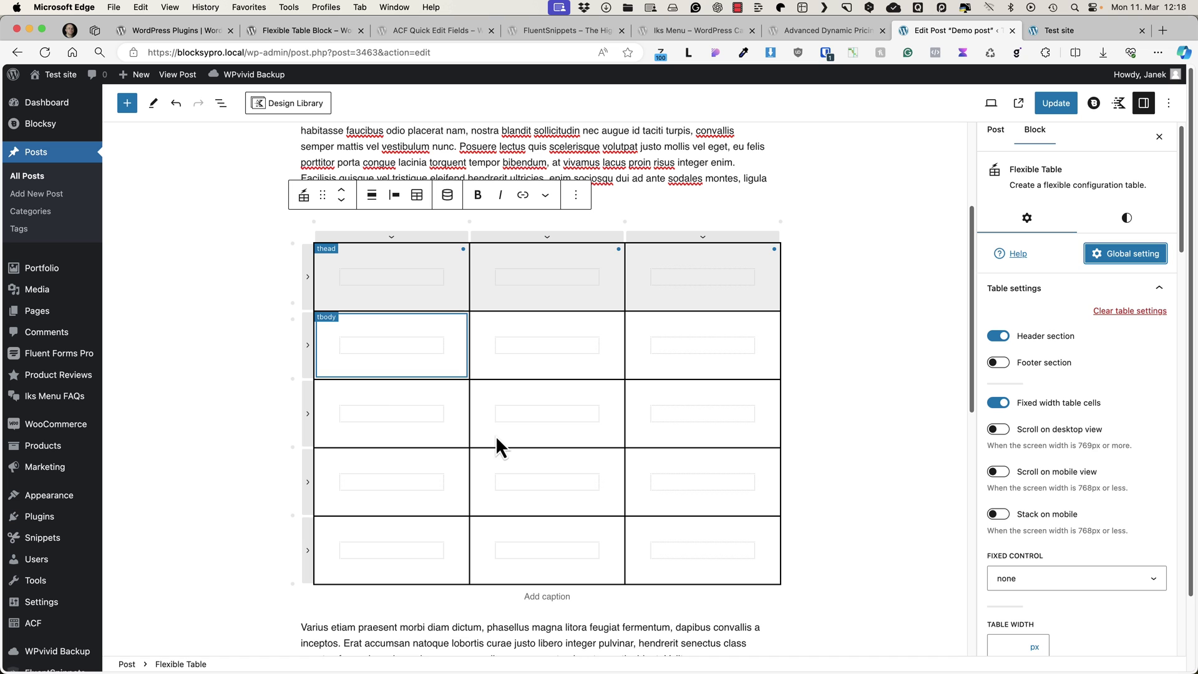
{"action": "left_click", "coordinate": [382, 283]}
{"action": "type", "text": "sdsd"}
{"action": "left_click", "coordinate": [546, 272]}
{"action": "type", "text": "sdsd"}
{"action": "left_click", "coordinate": [680, 275]}
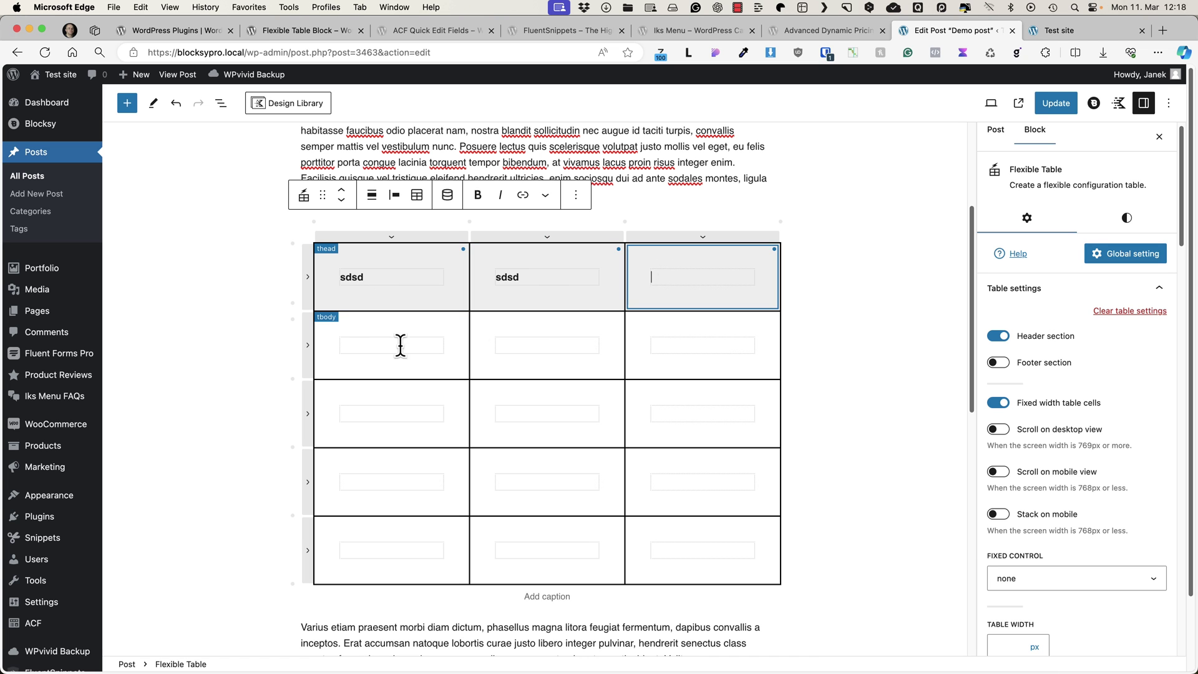
Step: Update the Demo post, check its table on the live page and return to the post editor
{"action": "left_click", "coordinate": [1054, 104]}
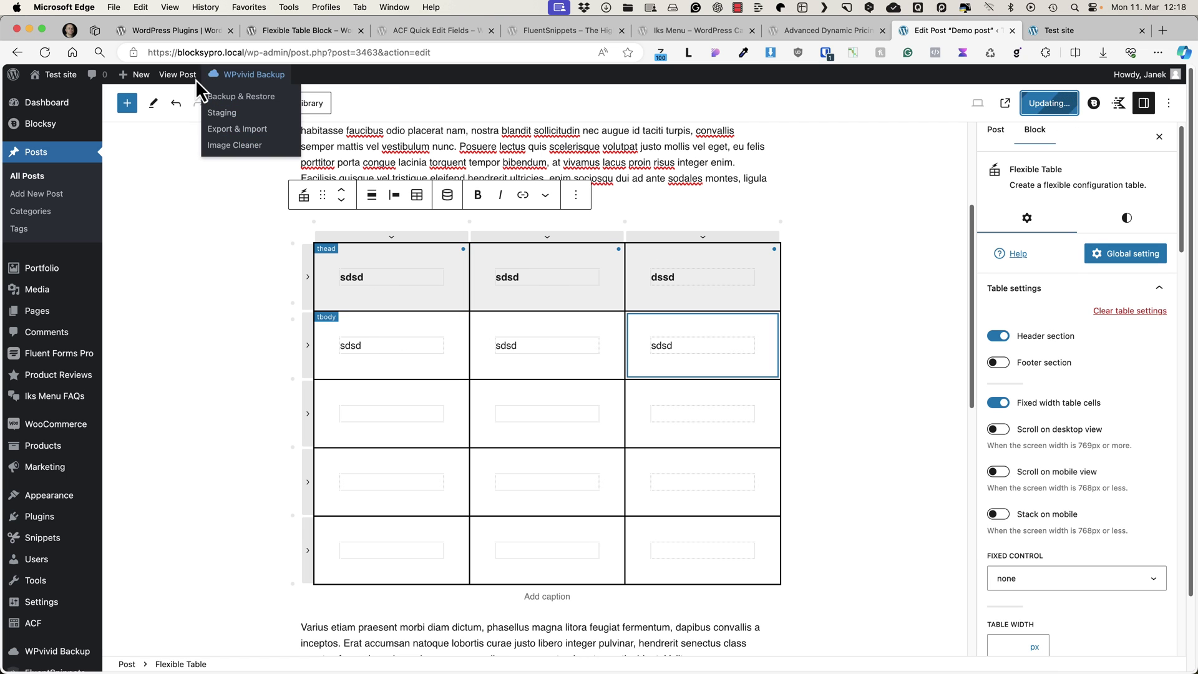
{"action": "left_click", "coordinate": [191, 77]}
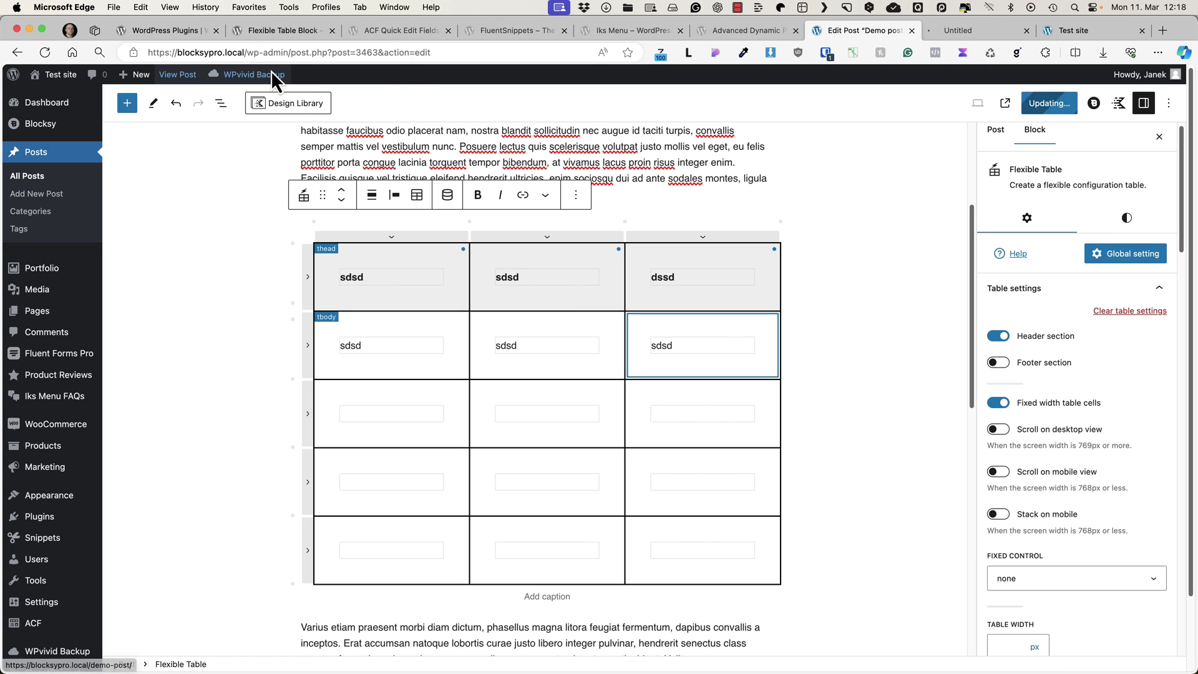
{"action": "left_click", "coordinate": [980, 30]}
{"action": "scroll", "coordinate": [623, 288], "scroll_direction": "down", "scroll_amount": 3}
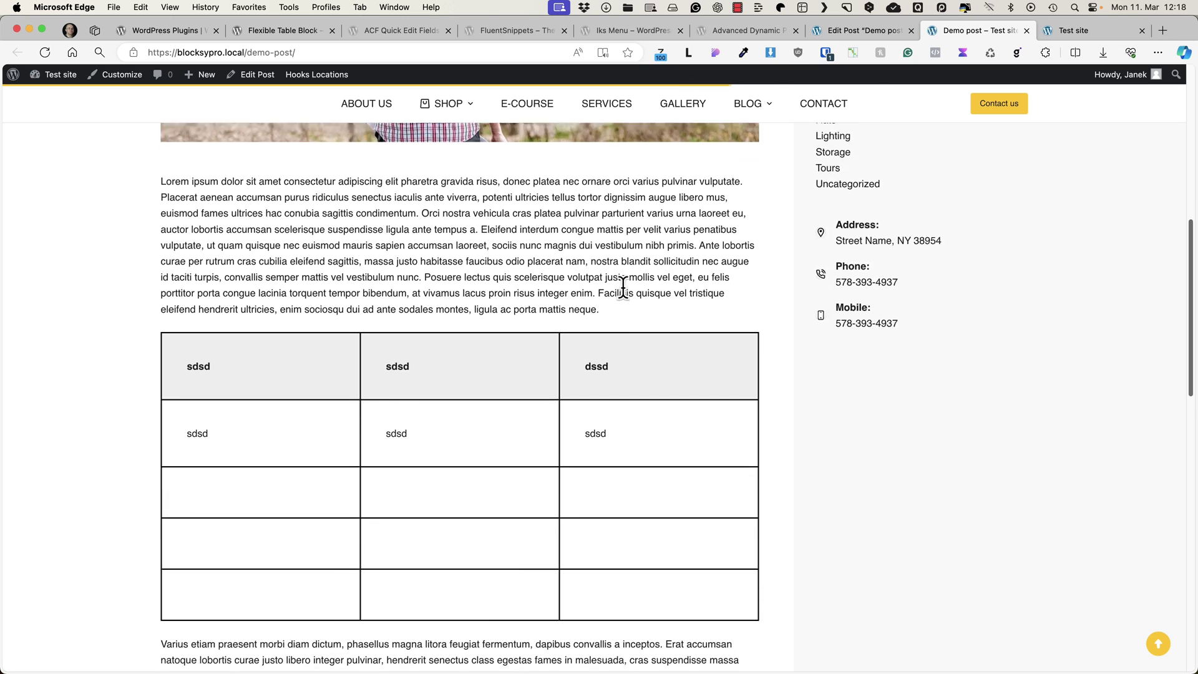
{"action": "left_click", "coordinate": [862, 31]}
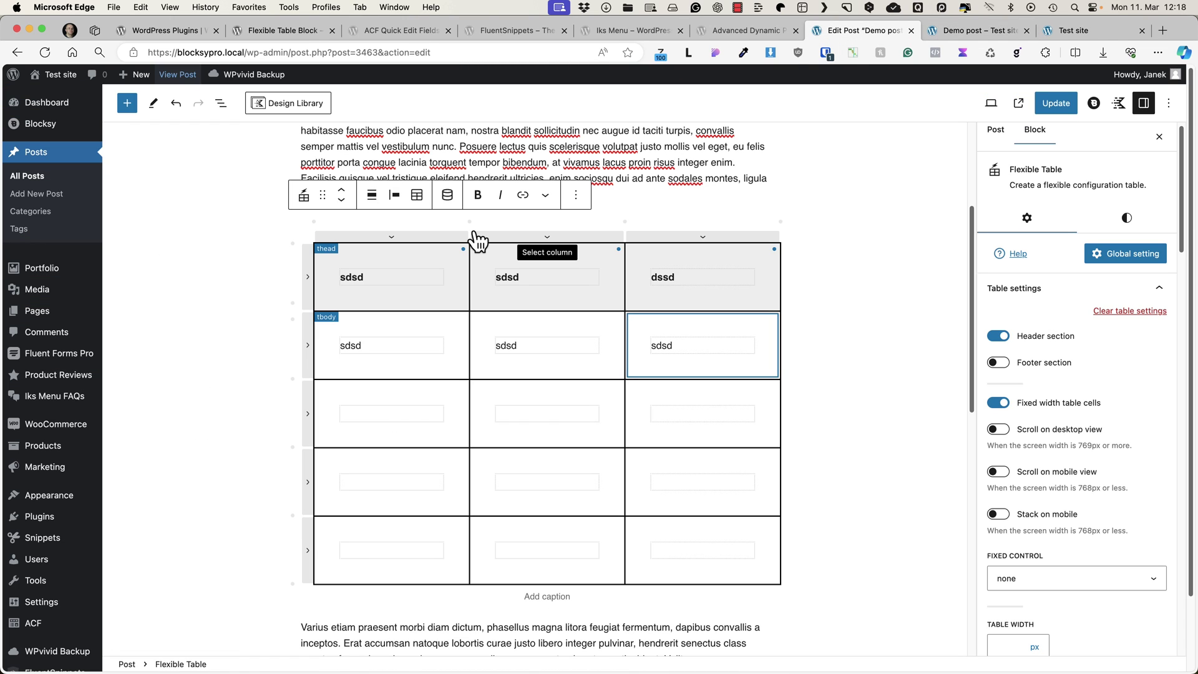
Step: Delete the Flexible Table block from the Demo post and update the post
{"action": "left_click", "coordinate": [576, 203]}
{"action": "left_click", "coordinate": [597, 488]}
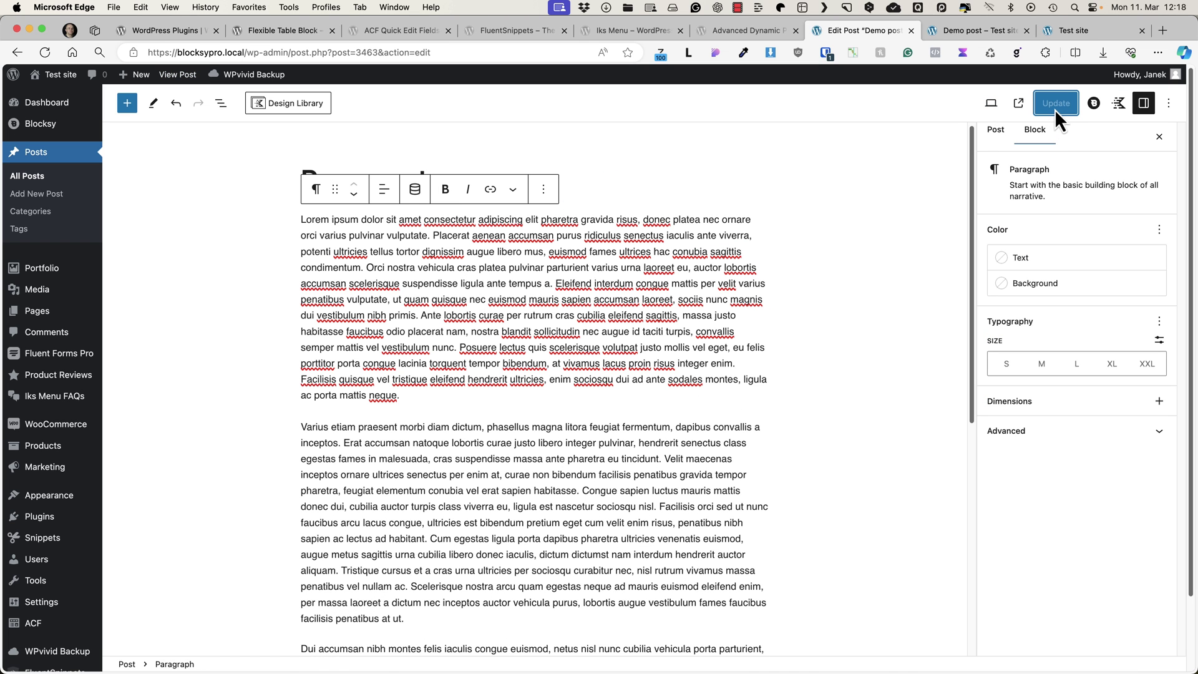
Step: Check the ACF Quick Edit Fields plugin page and review the Demo väljad custom fields at the end of the Demo post
{"action": "key", "text": "super+3"}
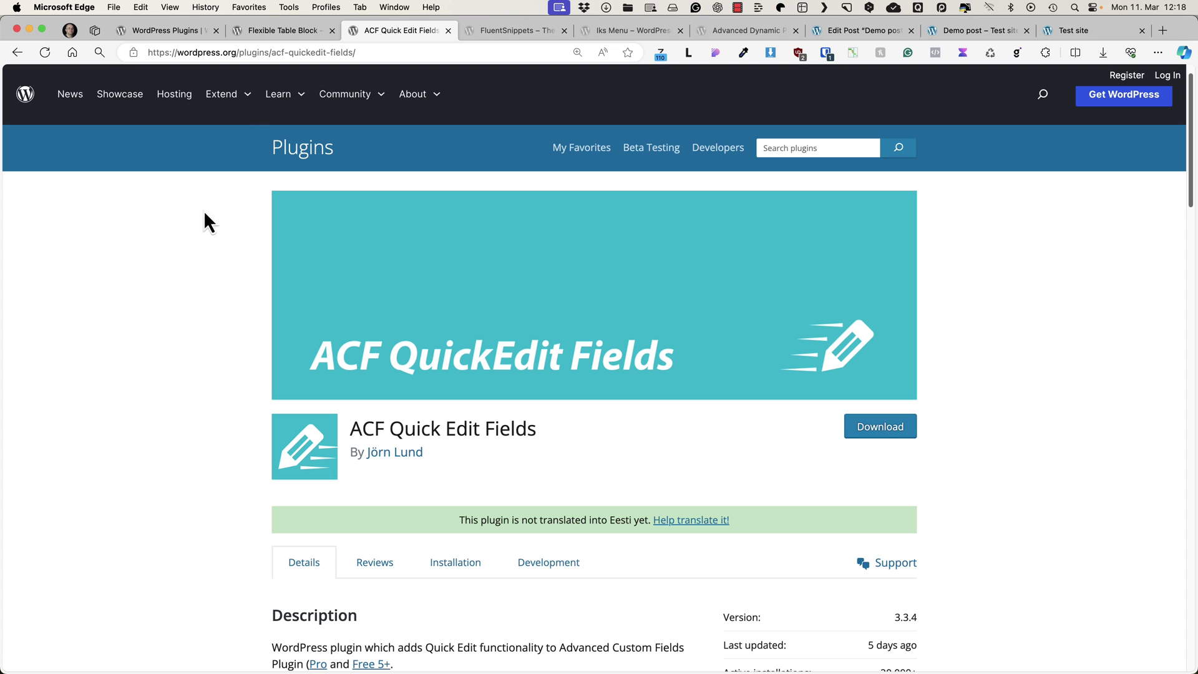
{"action": "key", "text": "super+7"}
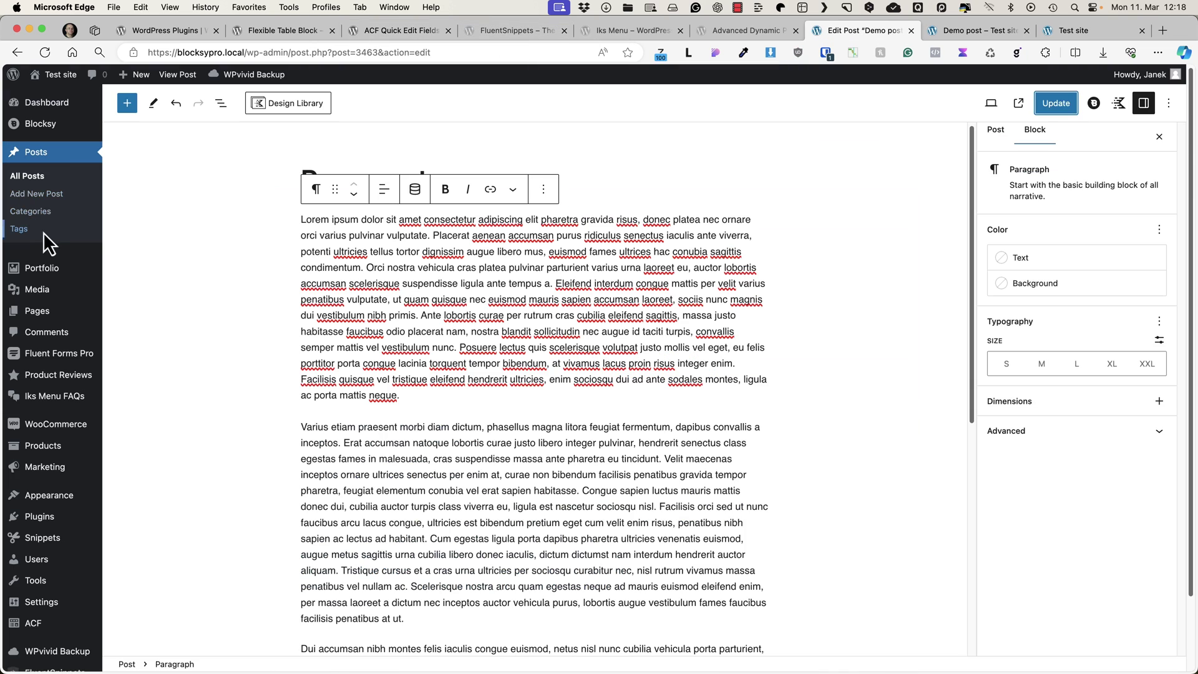
{"action": "left_click", "coordinate": [28, 177]}
{"action": "key", "text": "super+bracketleft"}
{"action": "scroll", "coordinate": [539, 262], "scroll_direction": "down", "scroll_amount": 6}
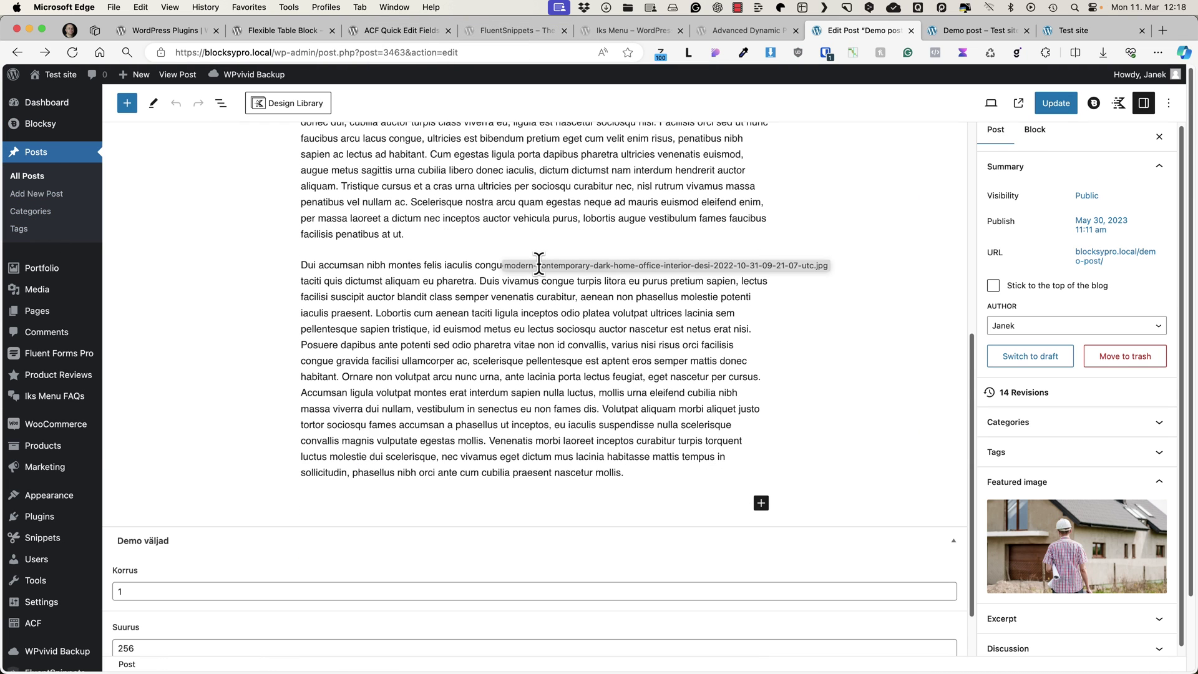
{"action": "scroll", "coordinate": [539, 262], "scroll_direction": "down", "scroll_amount": 2}
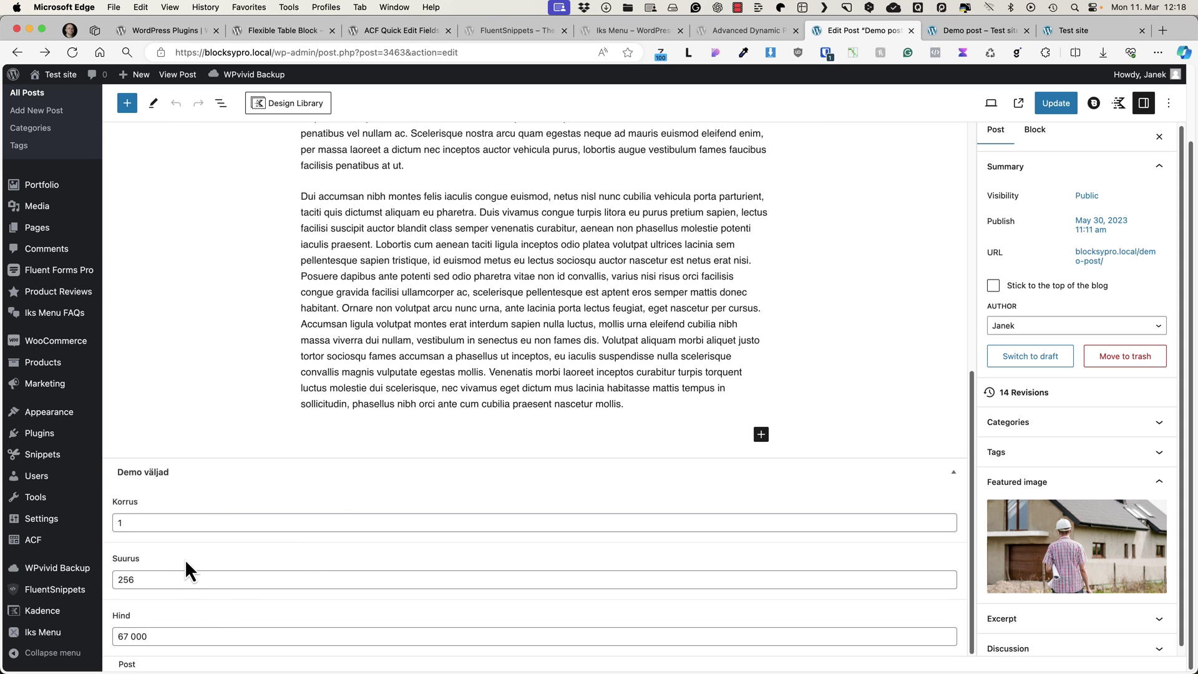
Step: View the Korrus, Suurus and Hind fields in the Demo post's Quick Edit form and close it without saving
{"action": "left_click", "coordinate": [358, 472]}
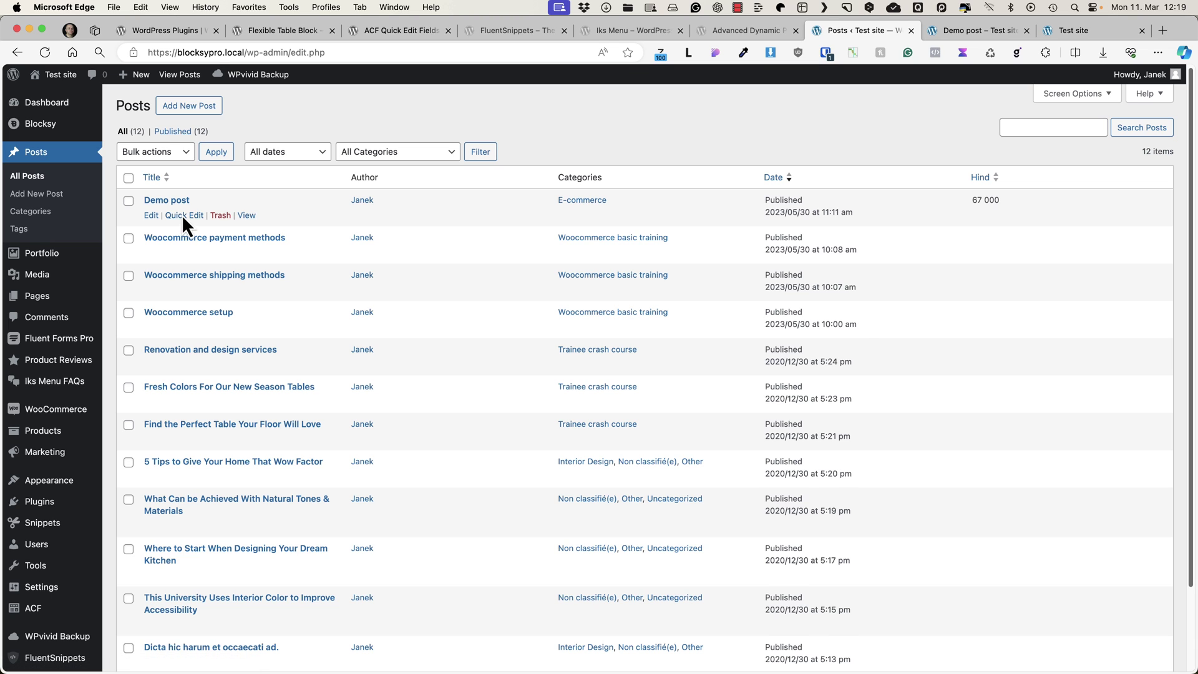
{"action": "left_click", "coordinate": [181, 215]}
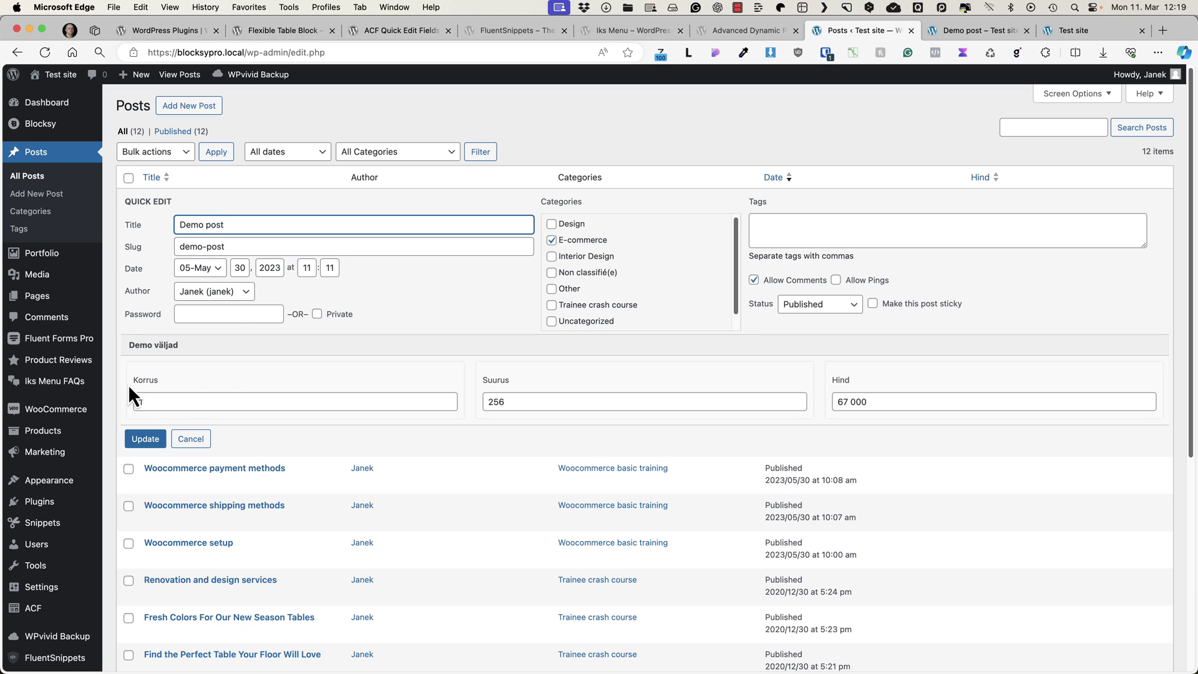
{"action": "left_click", "coordinate": [199, 440]}
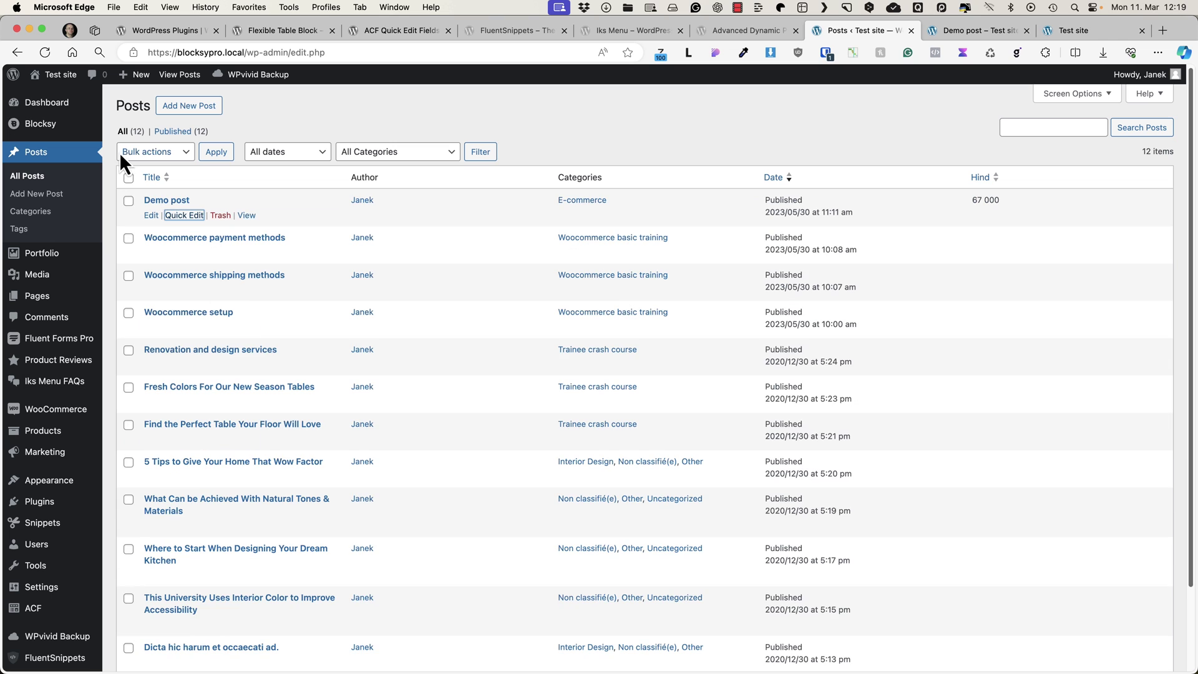
Step: Open Bulk Edit for the posts Demo post, Woocommerce payment methods and Woocommerce shipping methods
{"action": "left_click", "coordinate": [128, 201]}
{"action": "left_click", "coordinate": [128, 238]}
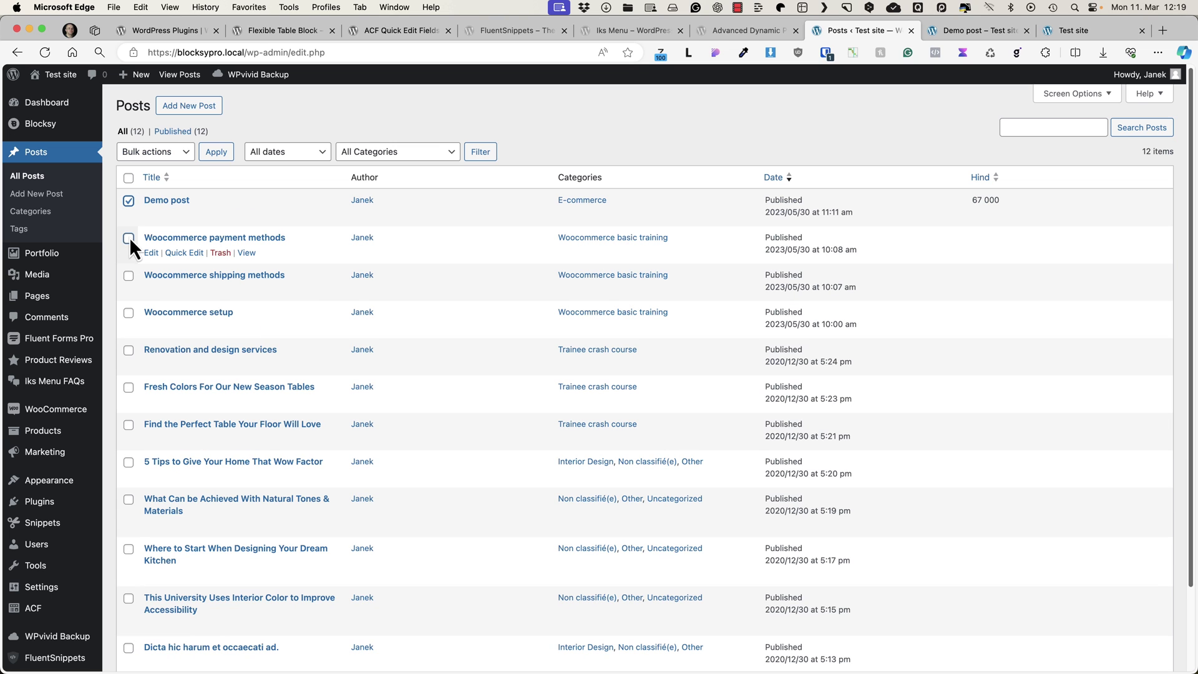
{"action": "left_click", "coordinate": [129, 275]}
{"action": "left_click", "coordinate": [169, 152]}
{"action": "left_click", "coordinate": [136, 166]}
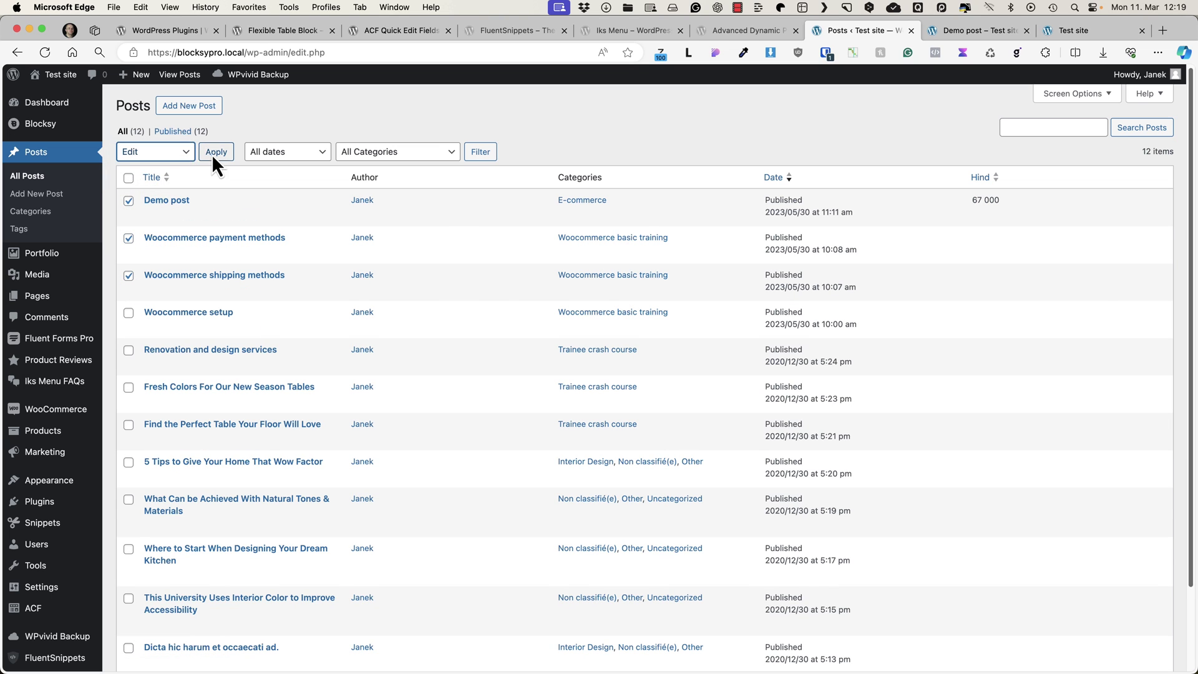
{"action": "left_click", "coordinate": [212, 154]}
Step: Unlock the Korrus field in Bulk Edit, review its available operations and cancel the bulk edit
{"action": "left_click", "coordinate": [138, 383]}
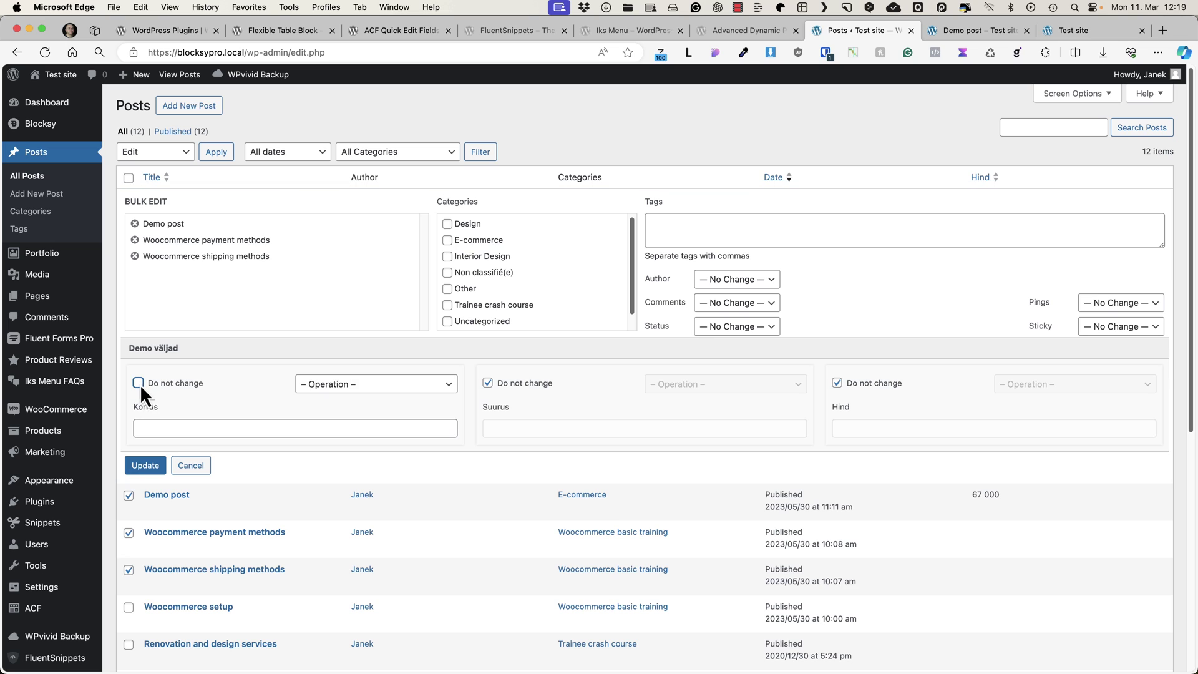
{"action": "left_click", "coordinate": [189, 433]}
{"action": "left_click", "coordinate": [315, 385]}
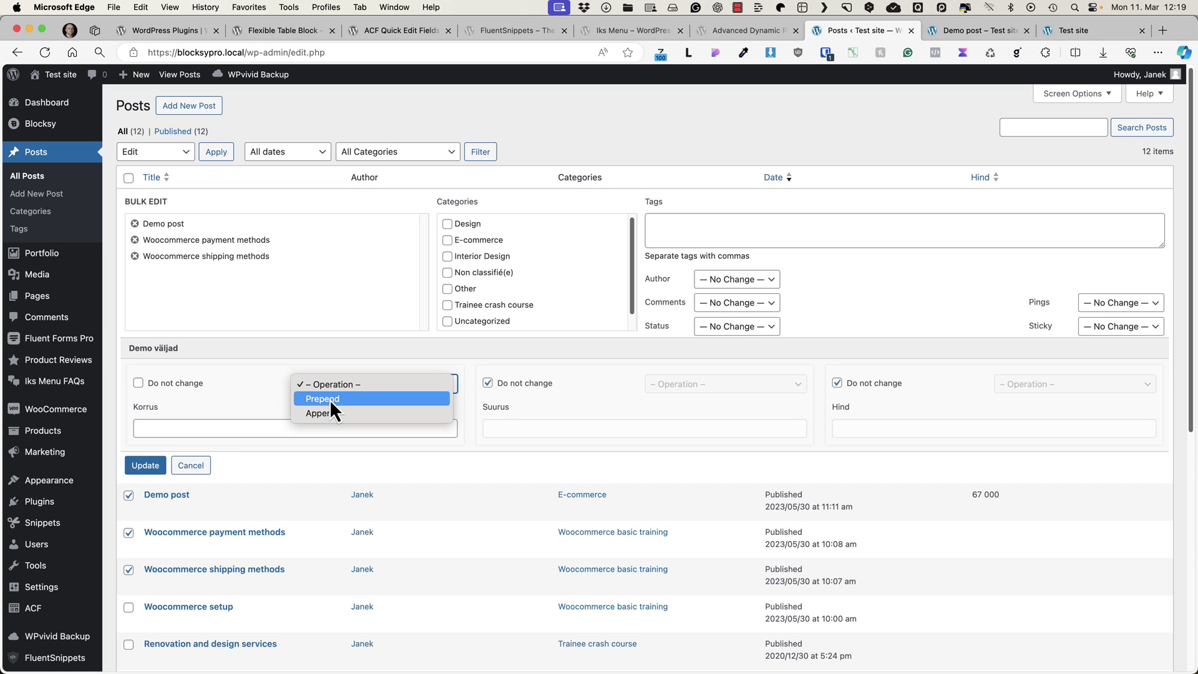
{"action": "left_click", "coordinate": [245, 394]}
{"action": "left_click", "coordinate": [201, 466]}
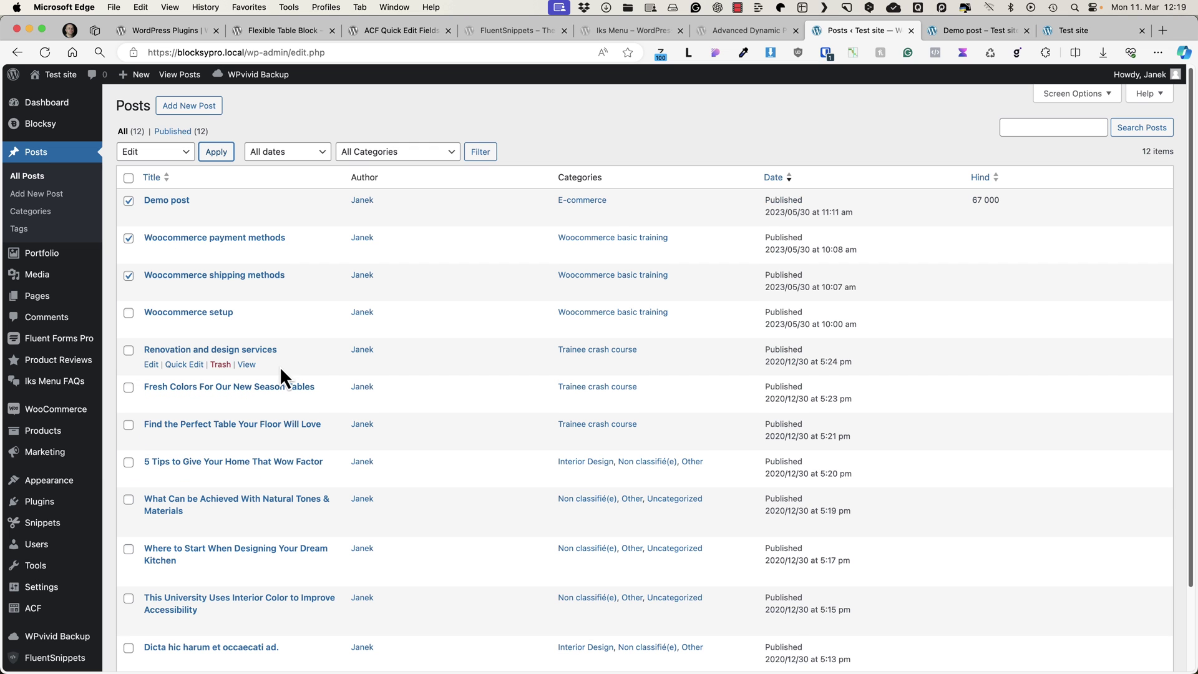
Step: Open the Portfolio fields group in ACF and review its fields and location rules
{"action": "scroll", "coordinate": [249, 400], "scroll_direction": "down", "scroll_amount": 5}
{"action": "mouse_move", "coordinate": [42, 516]}
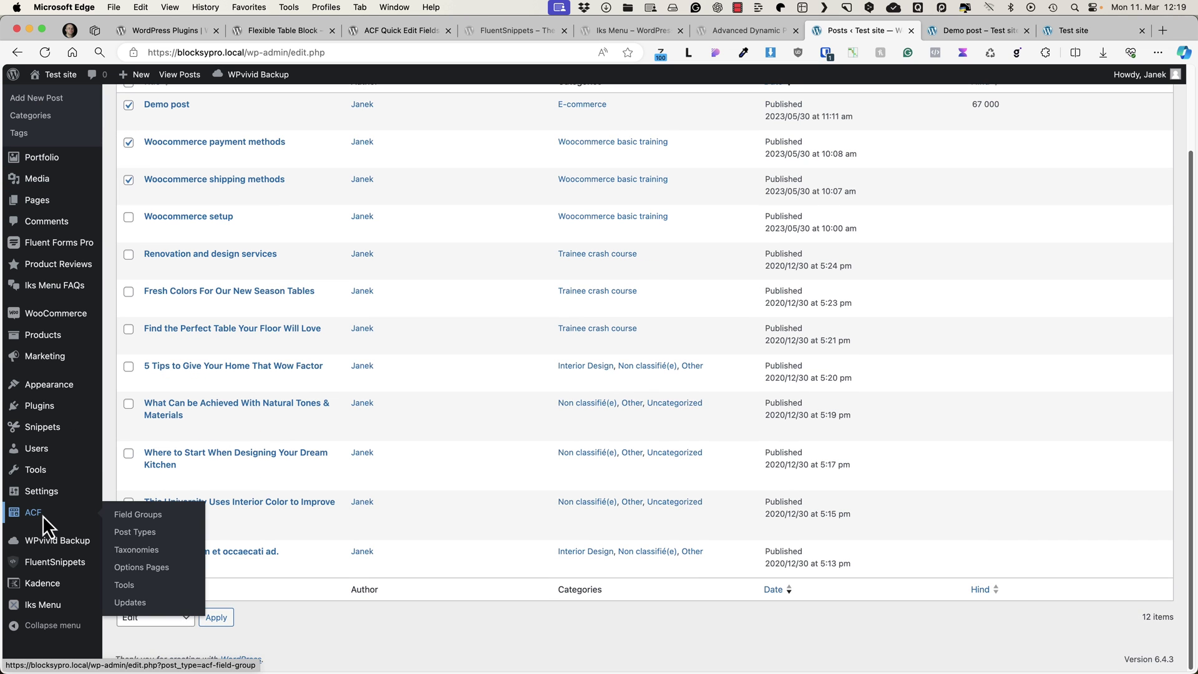
{"action": "left_click", "coordinate": [140, 516]}
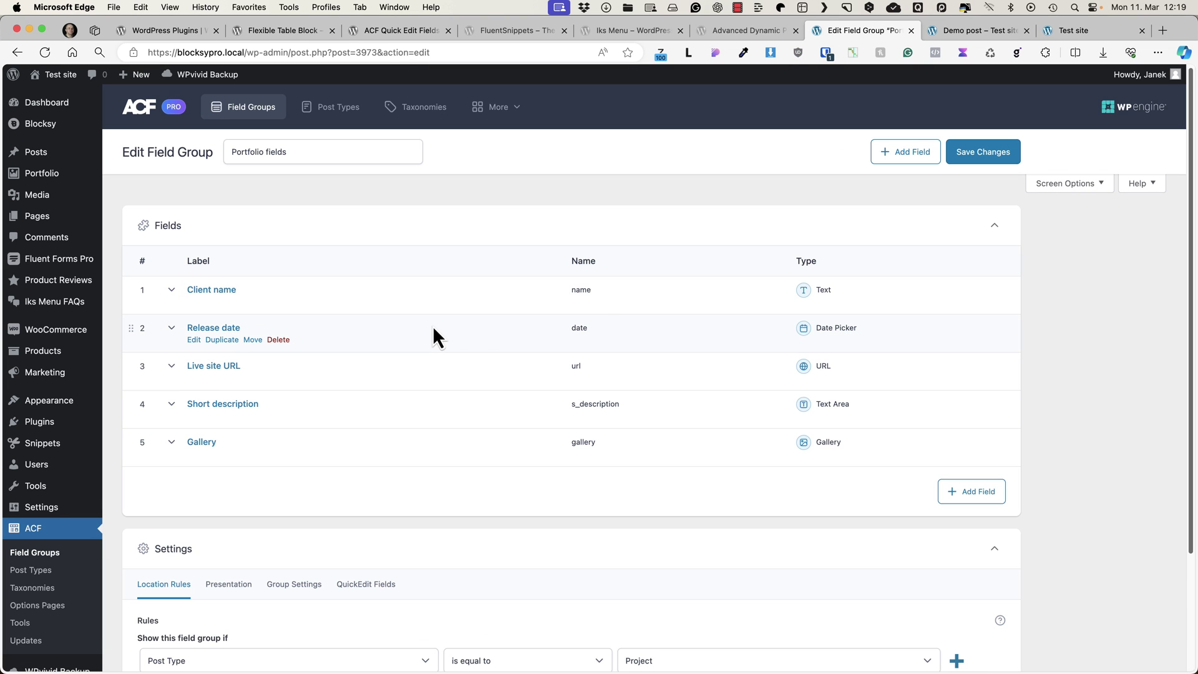
{"action": "scroll", "coordinate": [317, 395], "scroll_direction": "down", "scroll_amount": 3}
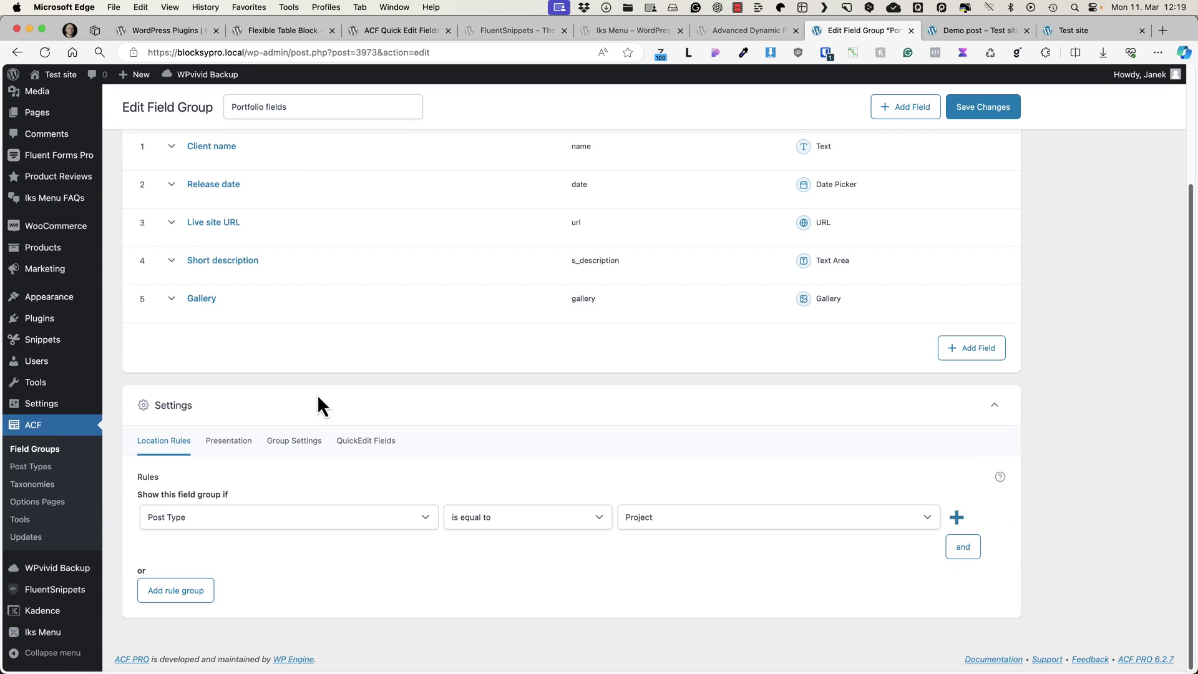
{"action": "scroll", "coordinate": [319, 388], "scroll_direction": "up", "scroll_amount": 3}
Step: Enable Show Column, Sortable Column, QuickEdit, Bulk Edit and Backend Search in the Client name field's presentation settings
{"action": "left_click", "coordinate": [258, 284]}
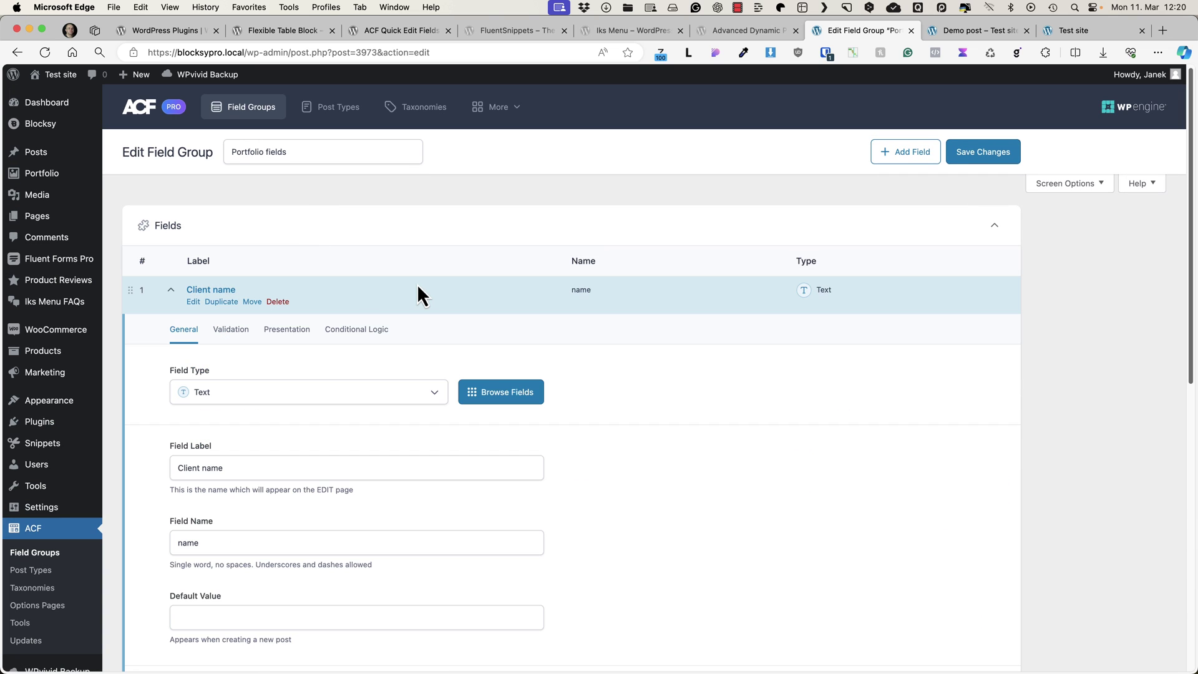
{"action": "left_click", "coordinate": [291, 329]}
{"action": "scroll", "coordinate": [439, 383], "scroll_direction": "down", "scroll_amount": 6}
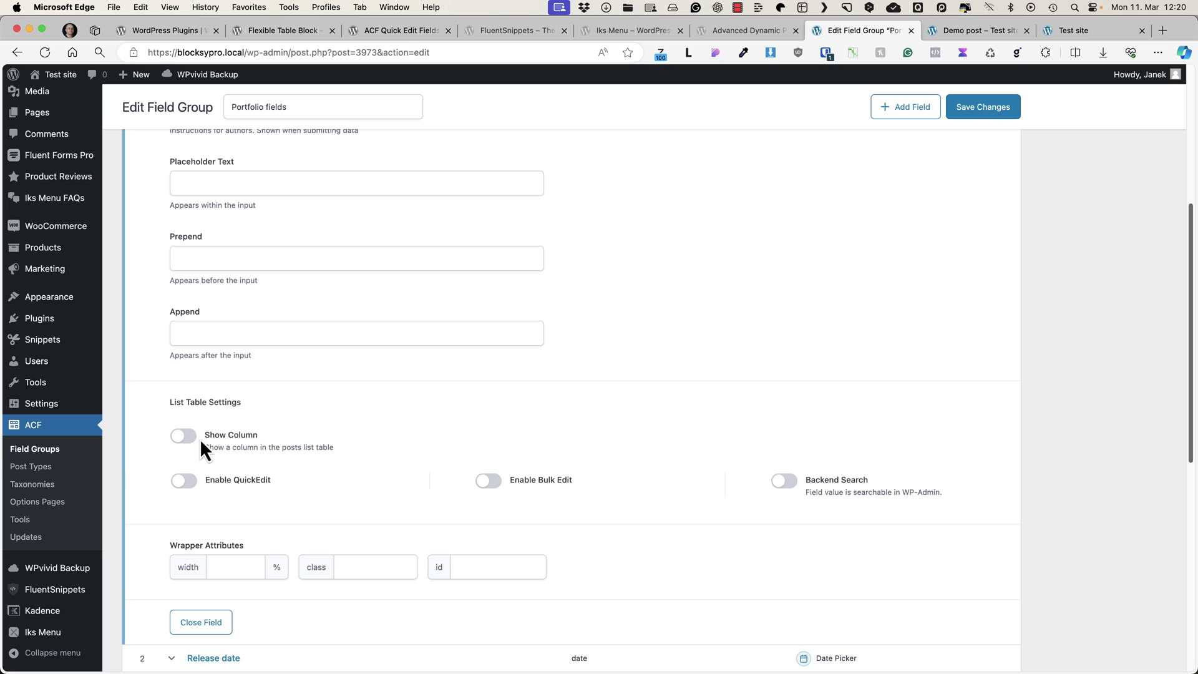
{"action": "left_click", "coordinate": [186, 437]}
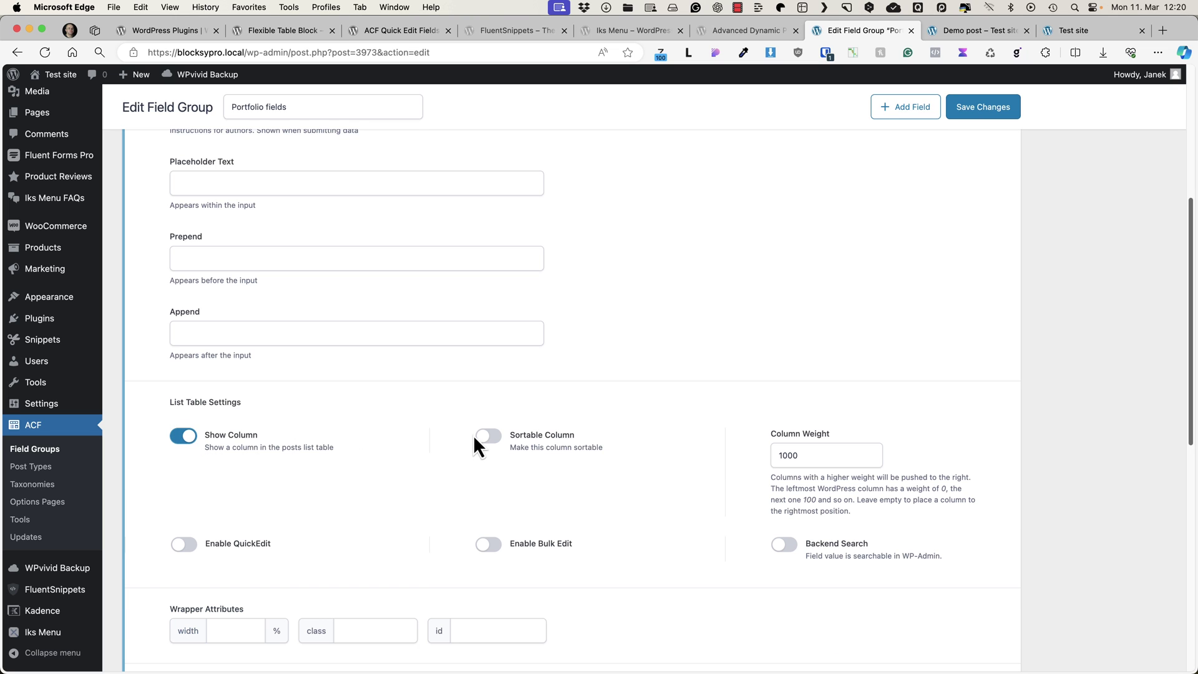
{"action": "left_click", "coordinate": [496, 437]}
{"action": "left_click", "coordinate": [192, 544]}
{"action": "scroll", "coordinate": [687, 440], "scroll_direction": "down", "scroll_amount": 3}
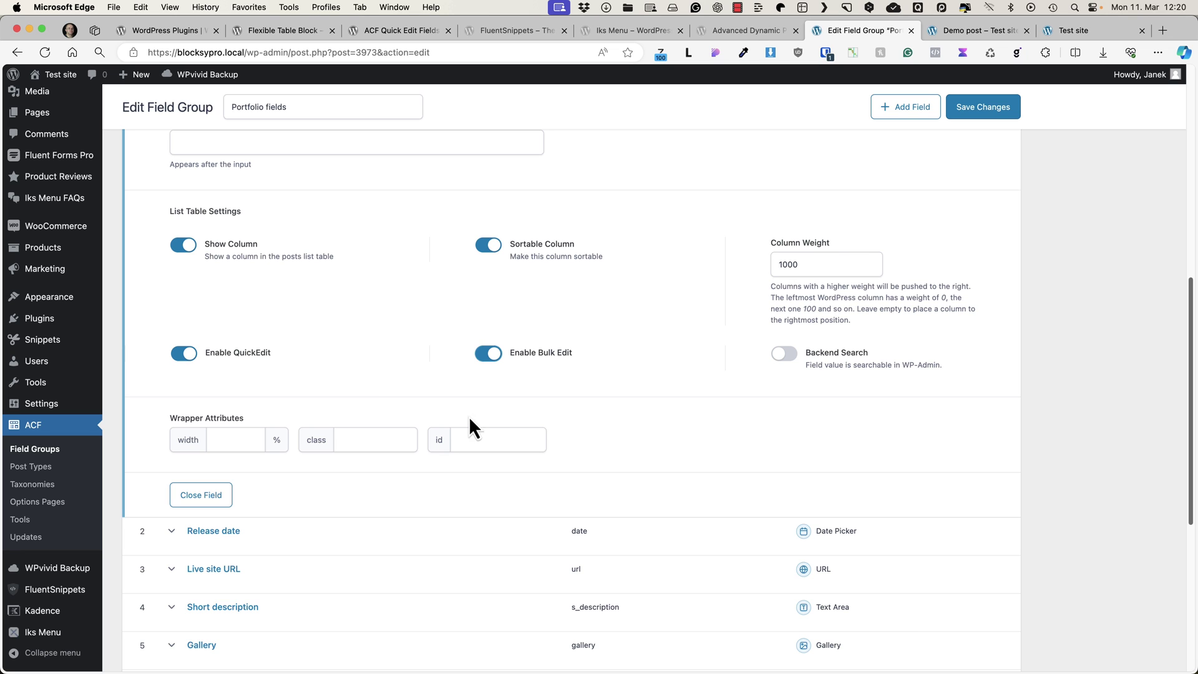
{"action": "left_click", "coordinate": [788, 357]}
{"action": "scroll", "coordinate": [750, 301], "scroll_direction": "up", "scroll_amount": 2}
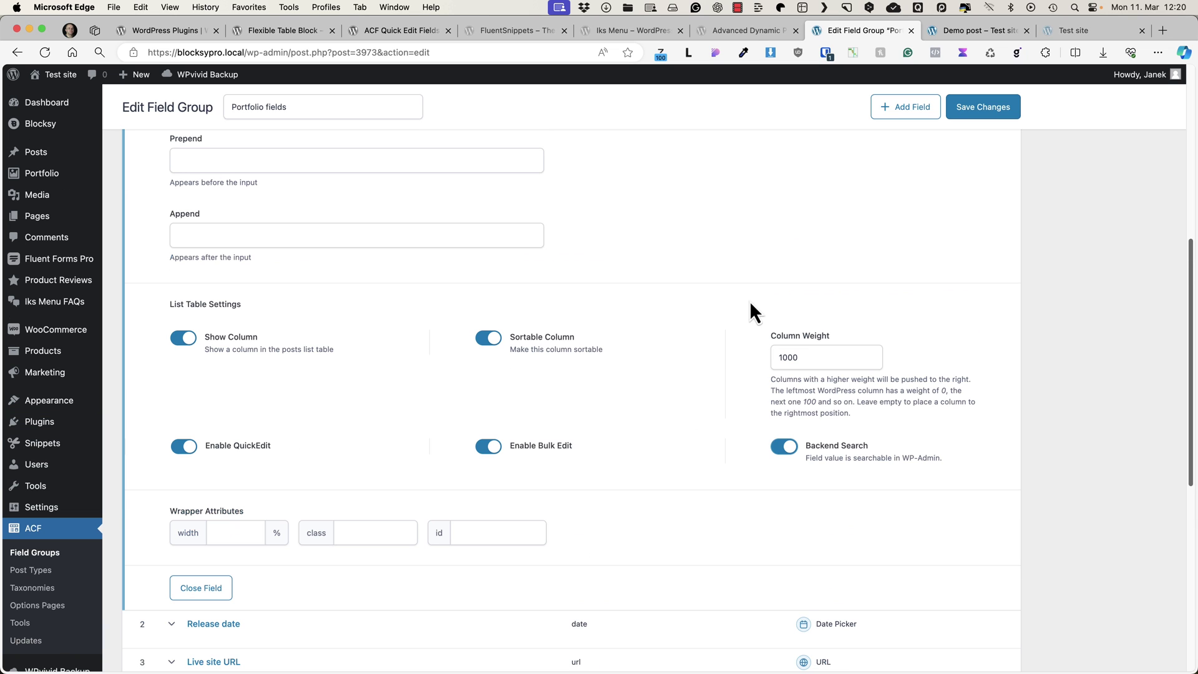
Step: Enable QuickEdit and Bulk Edit for the Release date field and save the field group
{"action": "scroll", "coordinate": [605, 405], "scroll_direction": "up", "scroll_amount": 4}
{"action": "scroll", "coordinate": [605, 406], "scroll_direction": "down", "scroll_amount": 10}
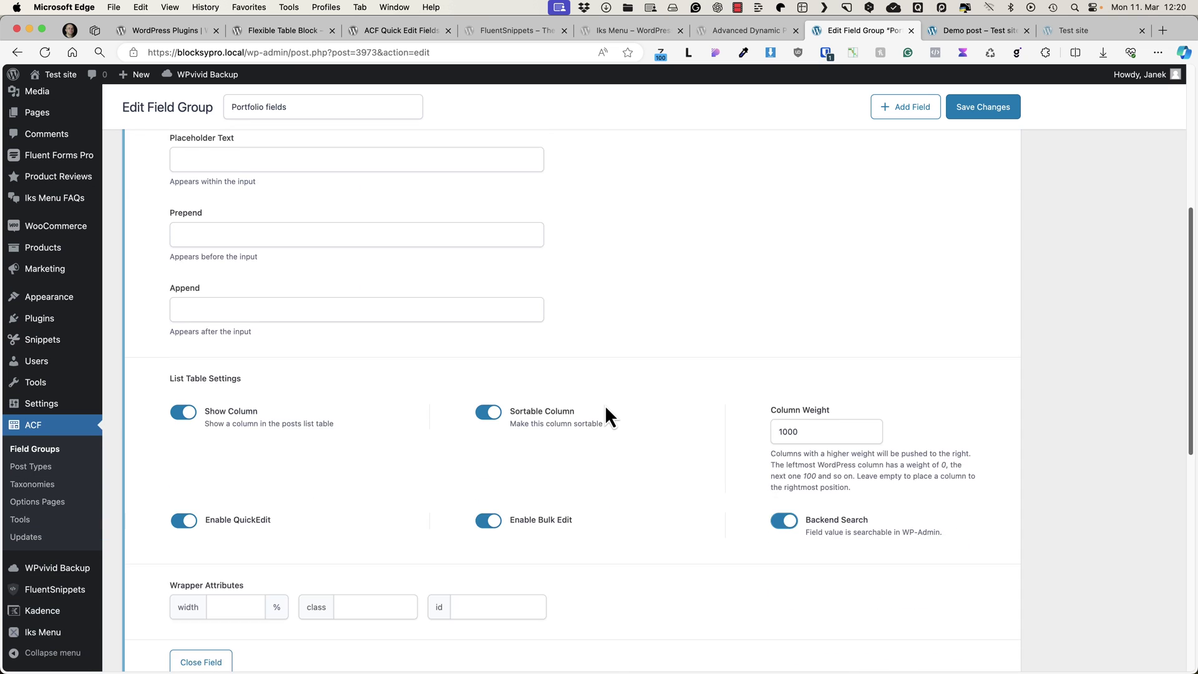
{"action": "left_click", "coordinate": [290, 204]}
{"action": "left_click", "coordinate": [289, 204]}
{"action": "scroll", "coordinate": [306, 294], "scroll_direction": "down", "scroll_amount": 2}
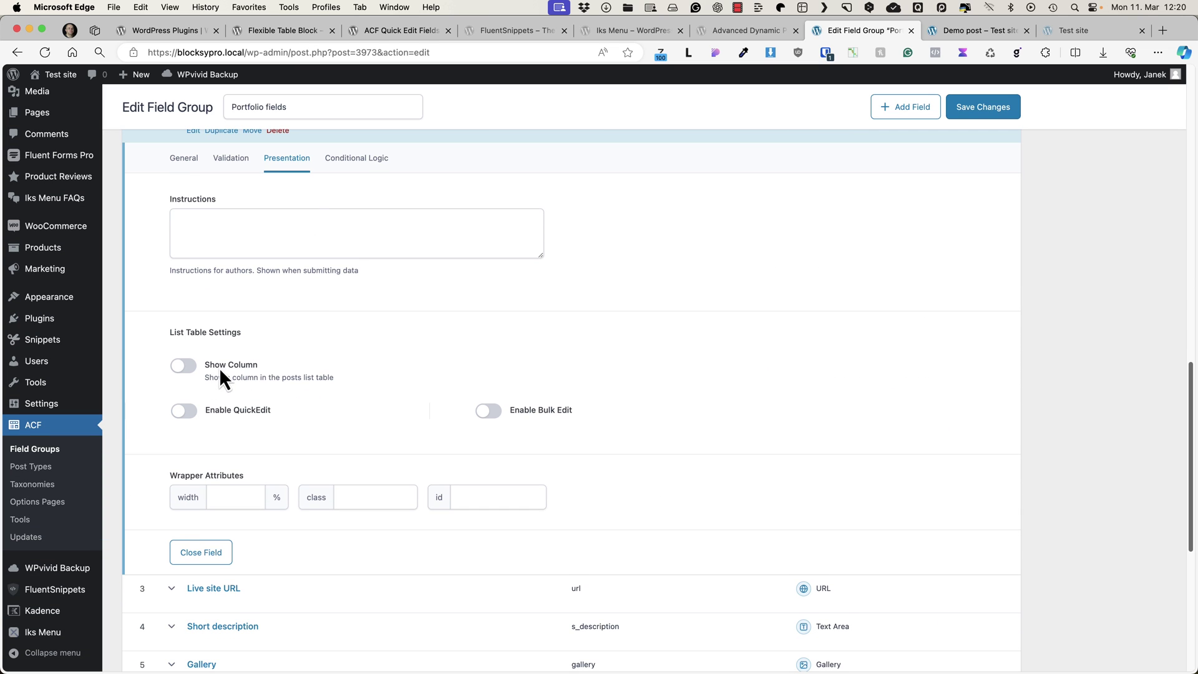
{"action": "left_click", "coordinate": [187, 411]}
{"action": "left_click", "coordinate": [479, 410]}
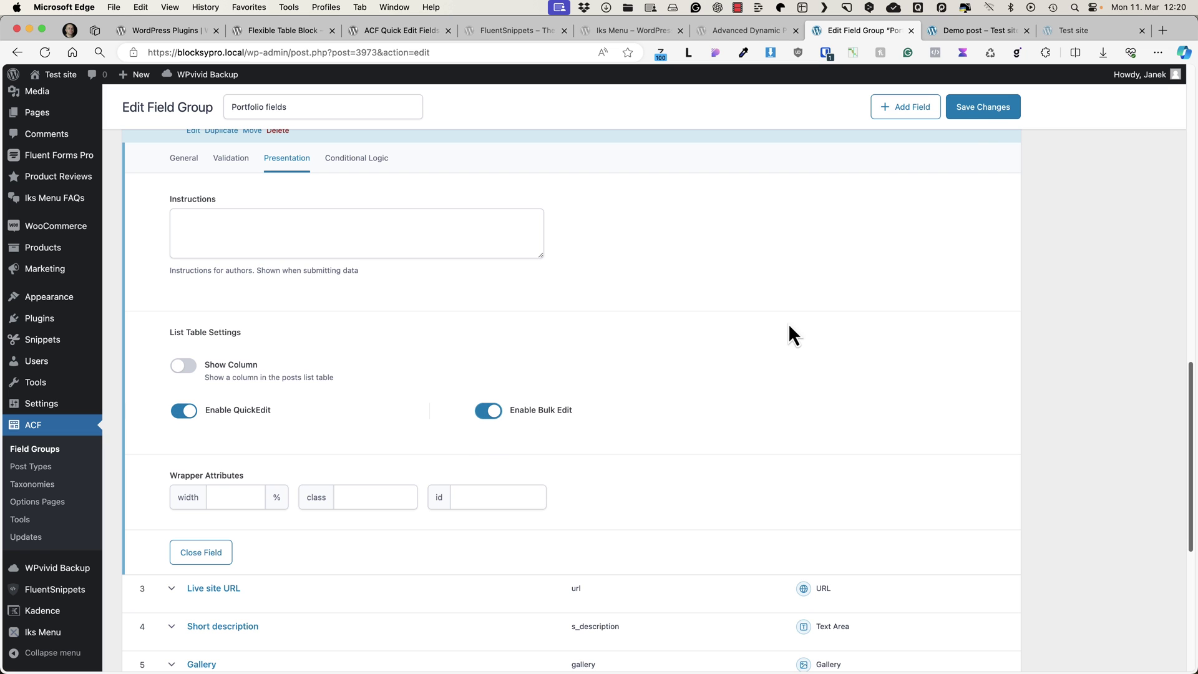
{"action": "left_click", "coordinate": [985, 108]}
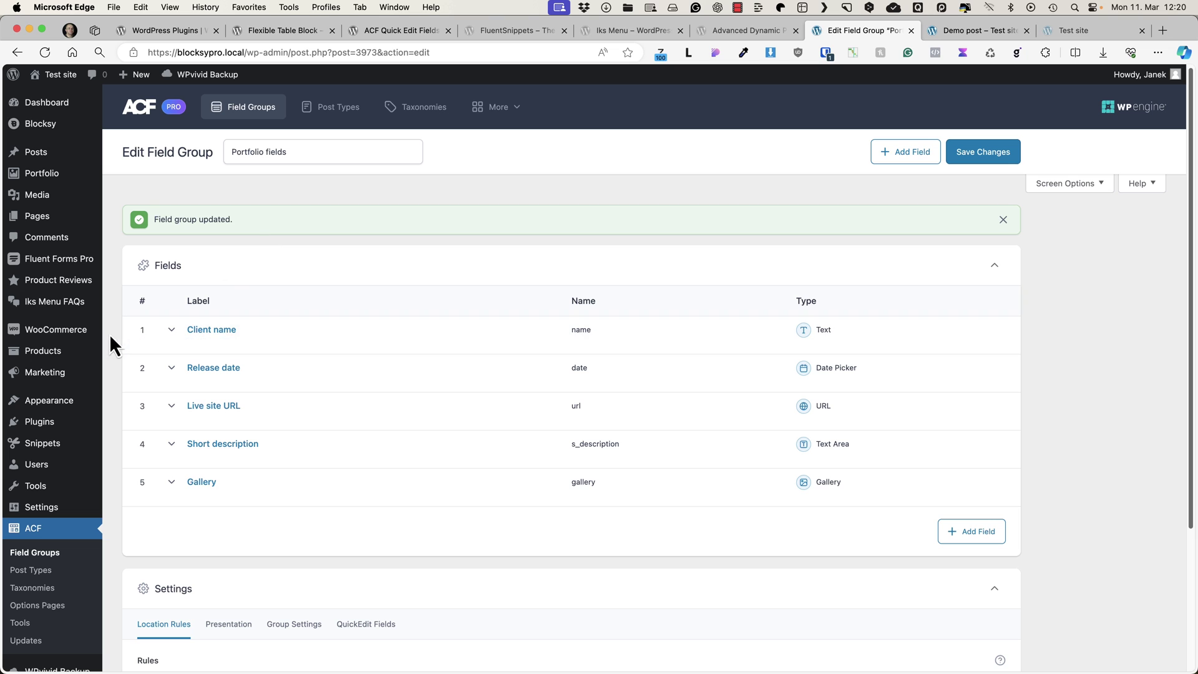
Step: Quick-edit the Aloha portfolio project, set its Release date to 9. November 2023 and submit the update
{"action": "mouse_move", "coordinate": [53, 181]}
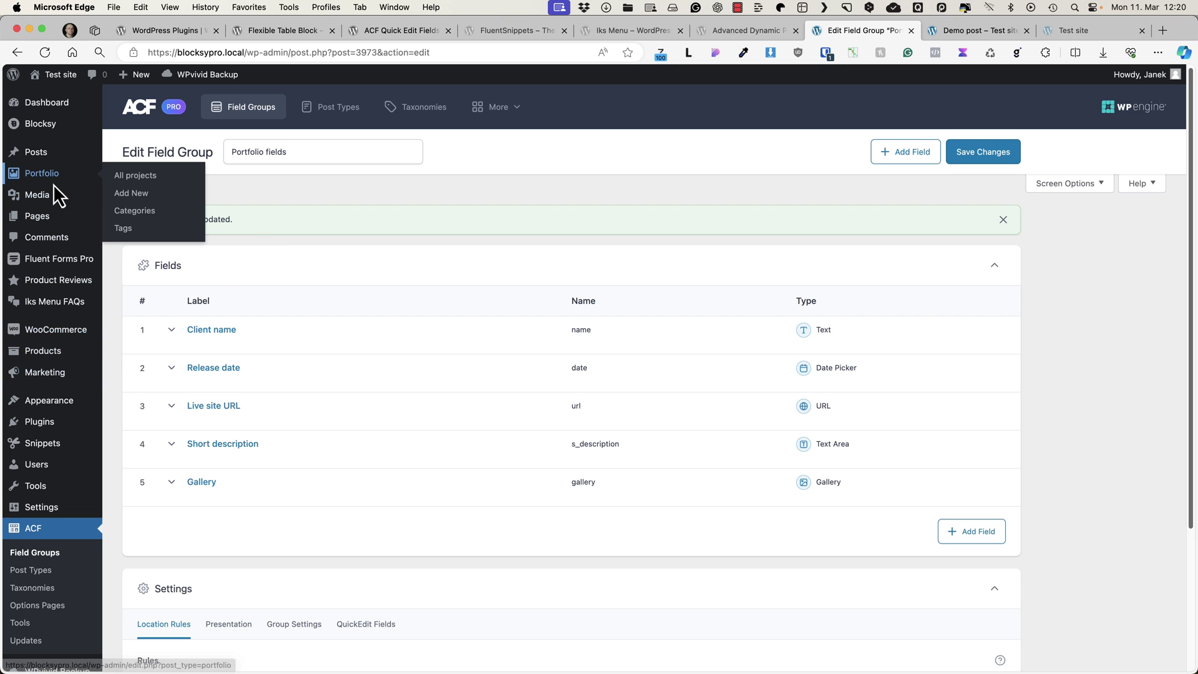
{"action": "left_click", "coordinate": [135, 181]}
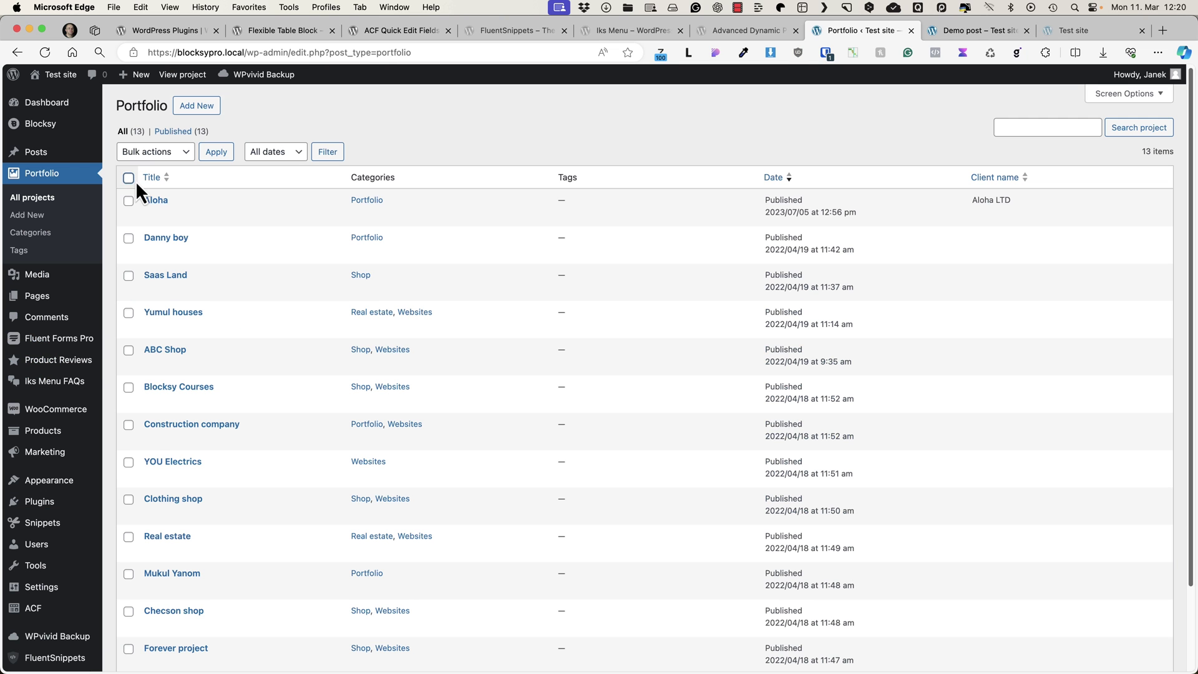
{"action": "left_click", "coordinate": [185, 215]}
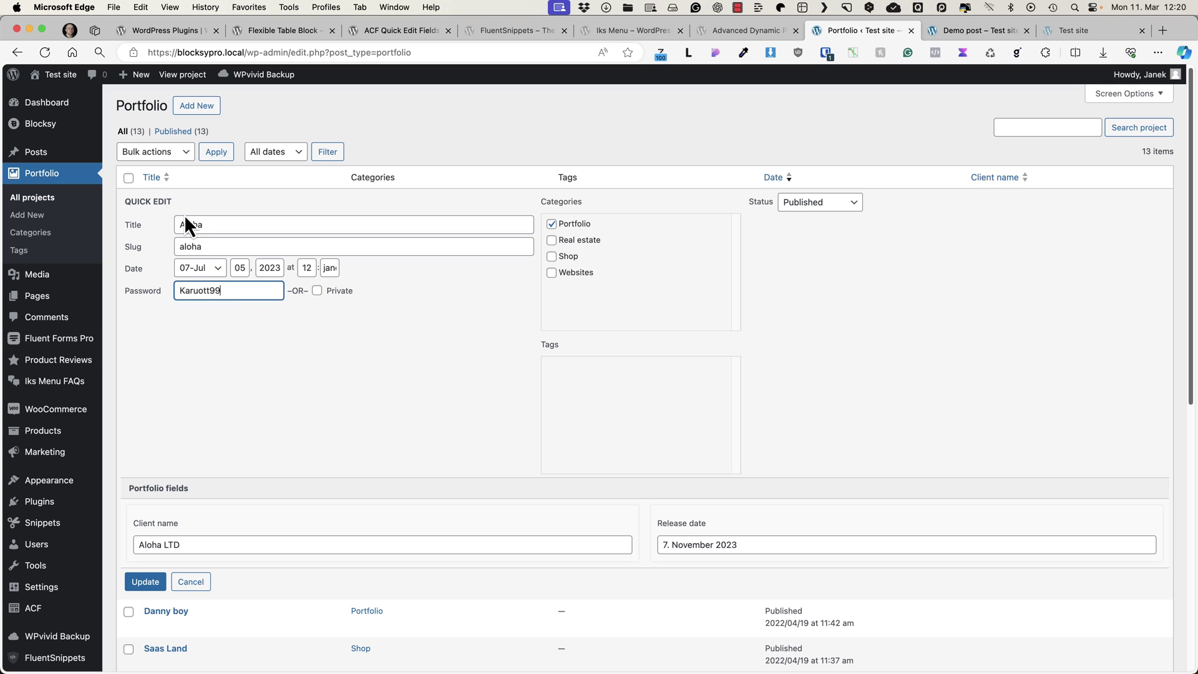
{"action": "left_click_drag", "start_coordinate": [189, 544], "coordinate": [137, 545]}
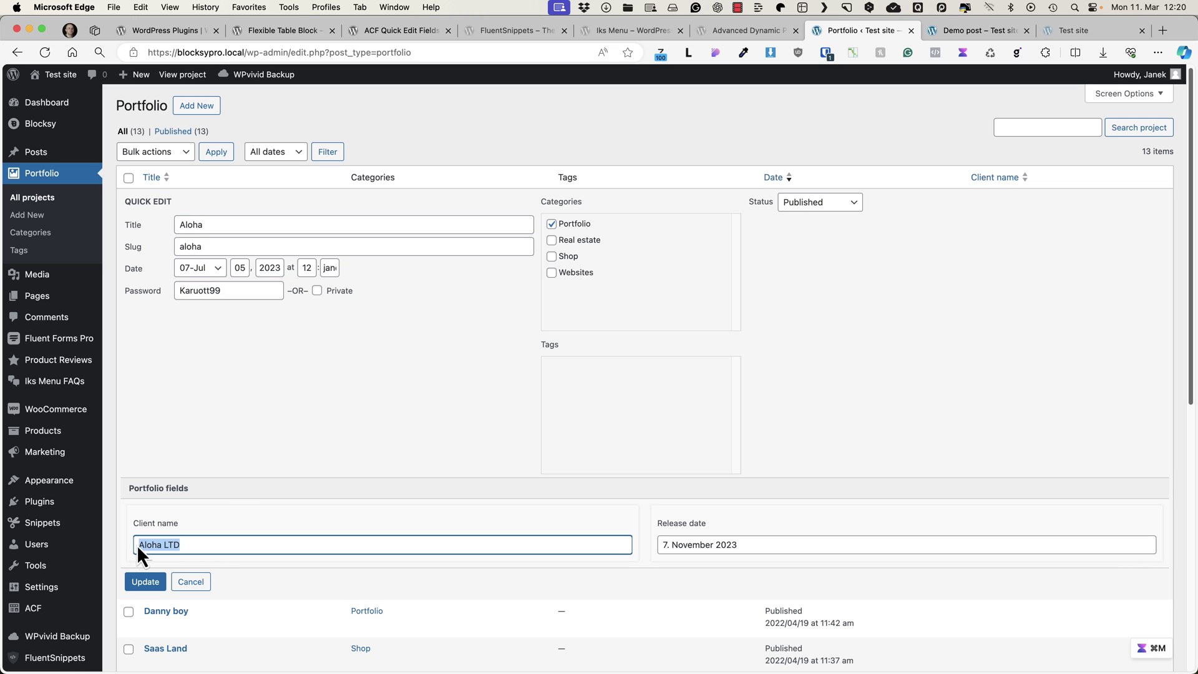
{"action": "left_click", "coordinate": [721, 546]}
{"action": "left_click", "coordinate": [738, 444]}
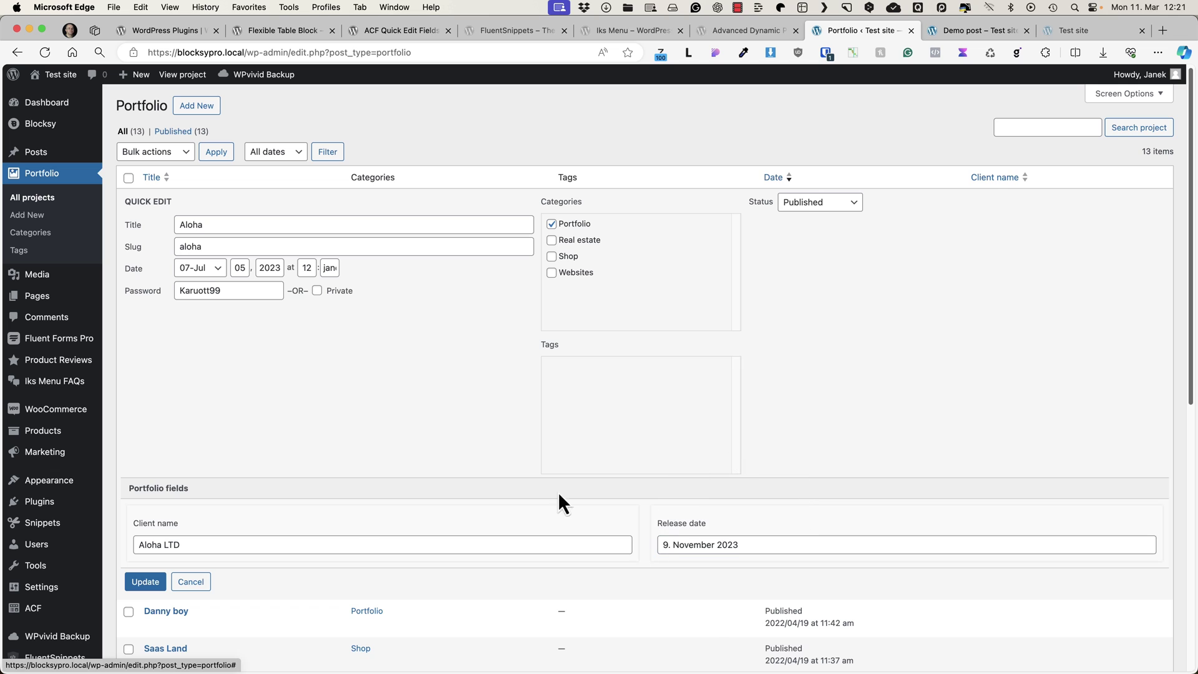
{"action": "left_click", "coordinate": [142, 582]}
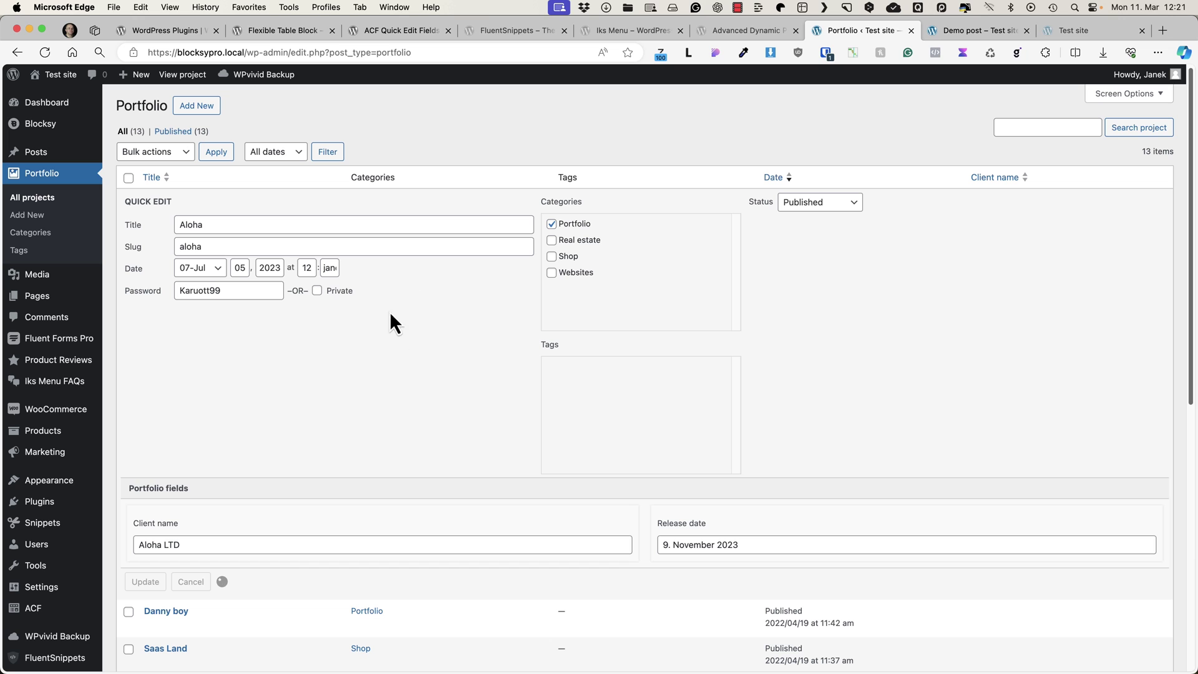
Step: Look over the FluentSnippets plugin page on WordPress.org
{"action": "left_click", "coordinate": [495, 32]}
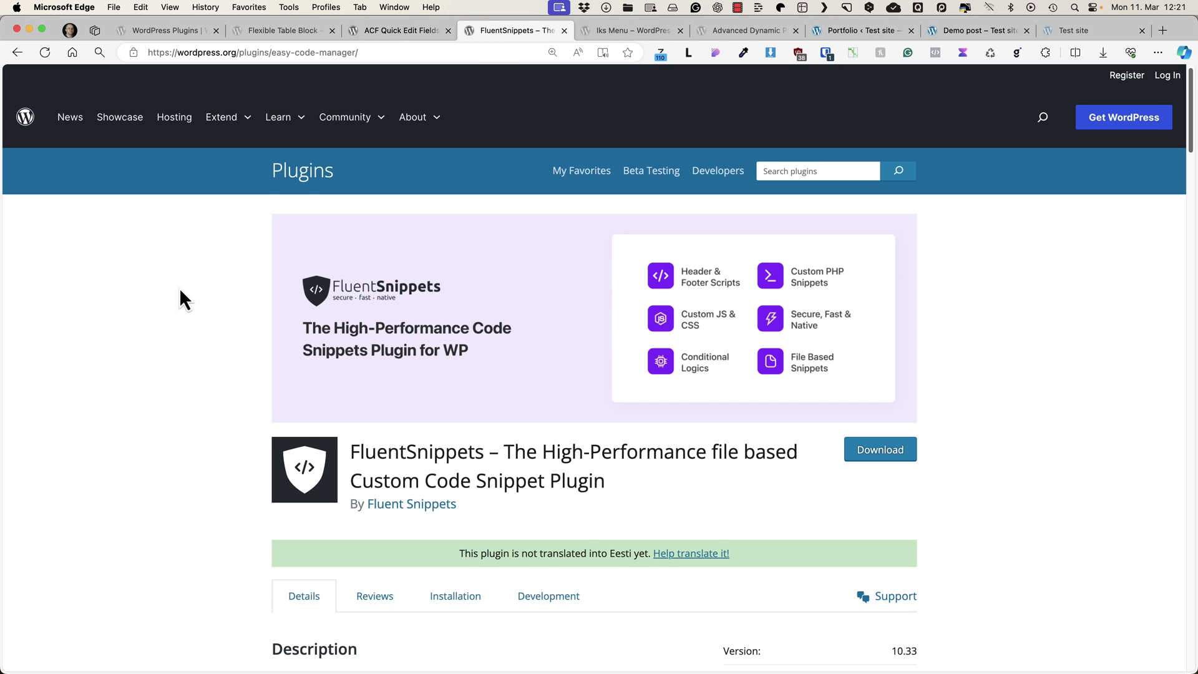
{"action": "scroll", "coordinate": [179, 299], "scroll_direction": "down", "scroll_amount": 3}
{"action": "scroll", "coordinate": [184, 300], "scroll_direction": "down", "scroll_amount": 1}
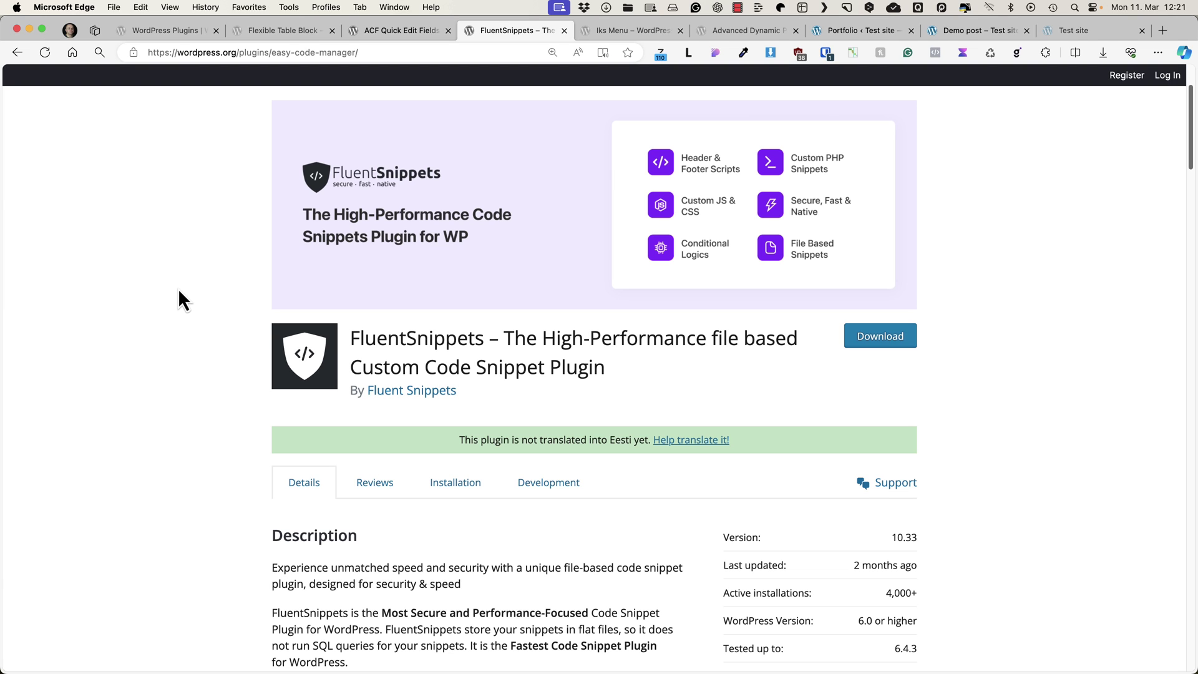
Step: Open the FluentSnippets settings in the test site's admin area
{"action": "left_click", "coordinate": [849, 29]}
{"action": "scroll", "coordinate": [493, 291], "scroll_direction": "down", "scroll_amount": 5}
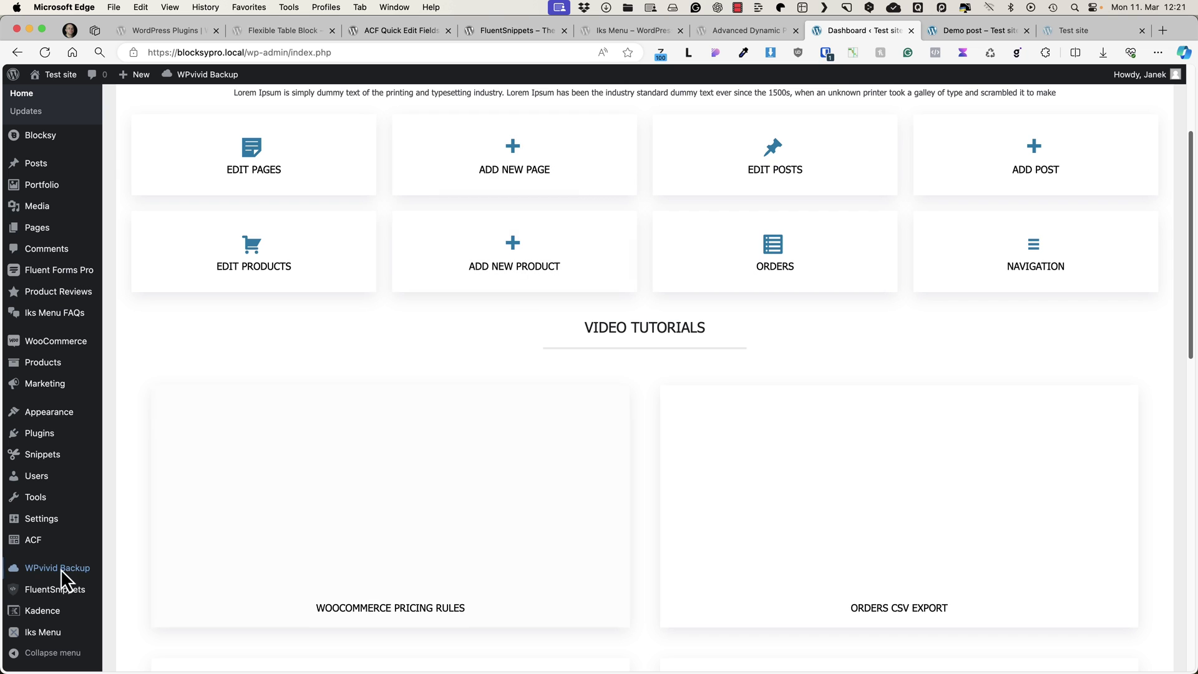
{"action": "left_click", "coordinate": [54, 591]}
{"action": "left_click", "coordinate": [327, 103]}
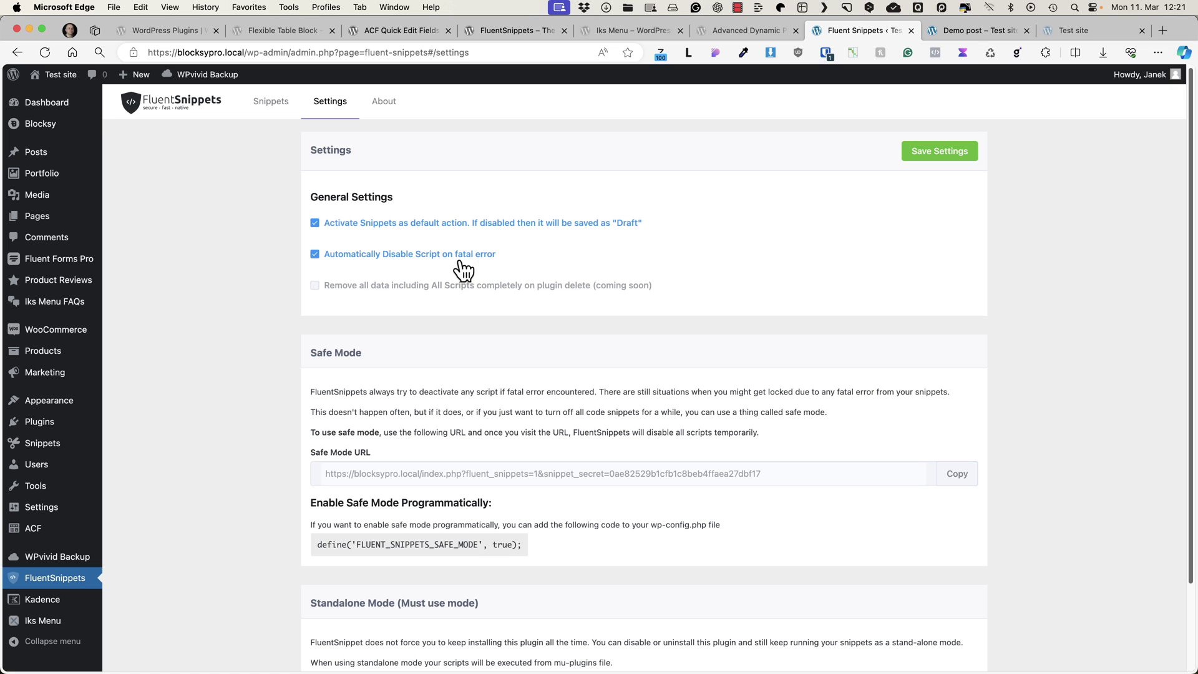
Step: Review the general, Safe Mode and Standalone Mode settings of FluentSnippets
{"action": "scroll", "coordinate": [361, 238], "scroll_direction": "down", "scroll_amount": 1}
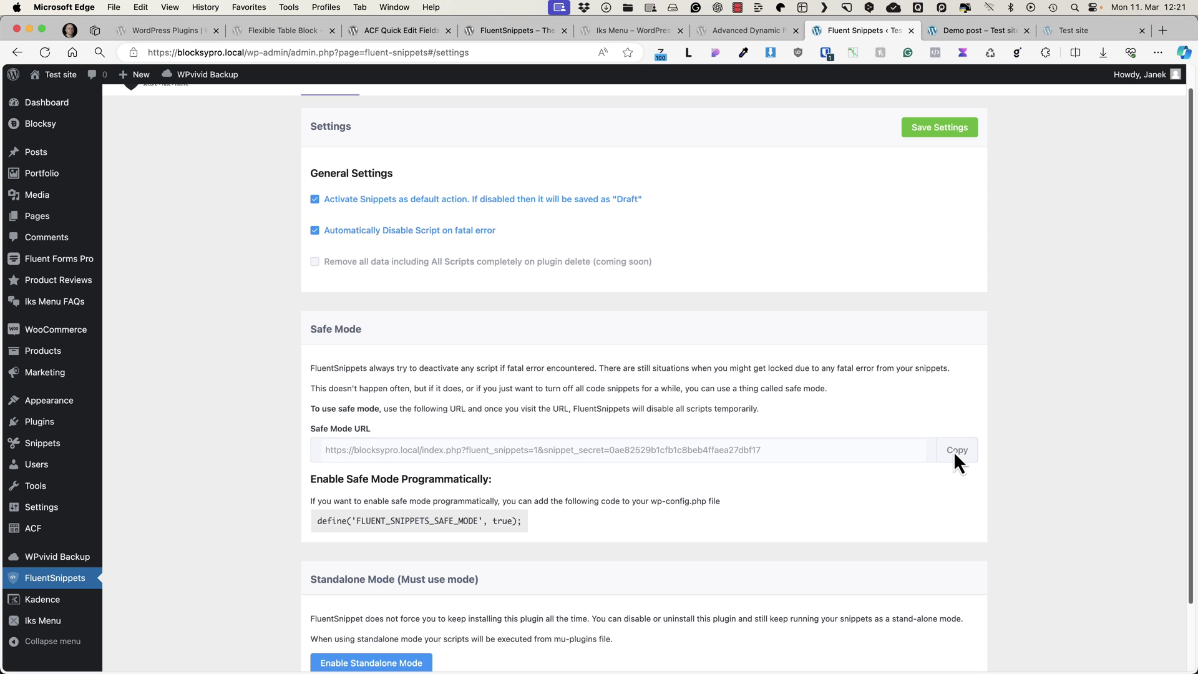
{"action": "scroll", "coordinate": [272, 136], "scroll_direction": "up", "scroll_amount": 1}
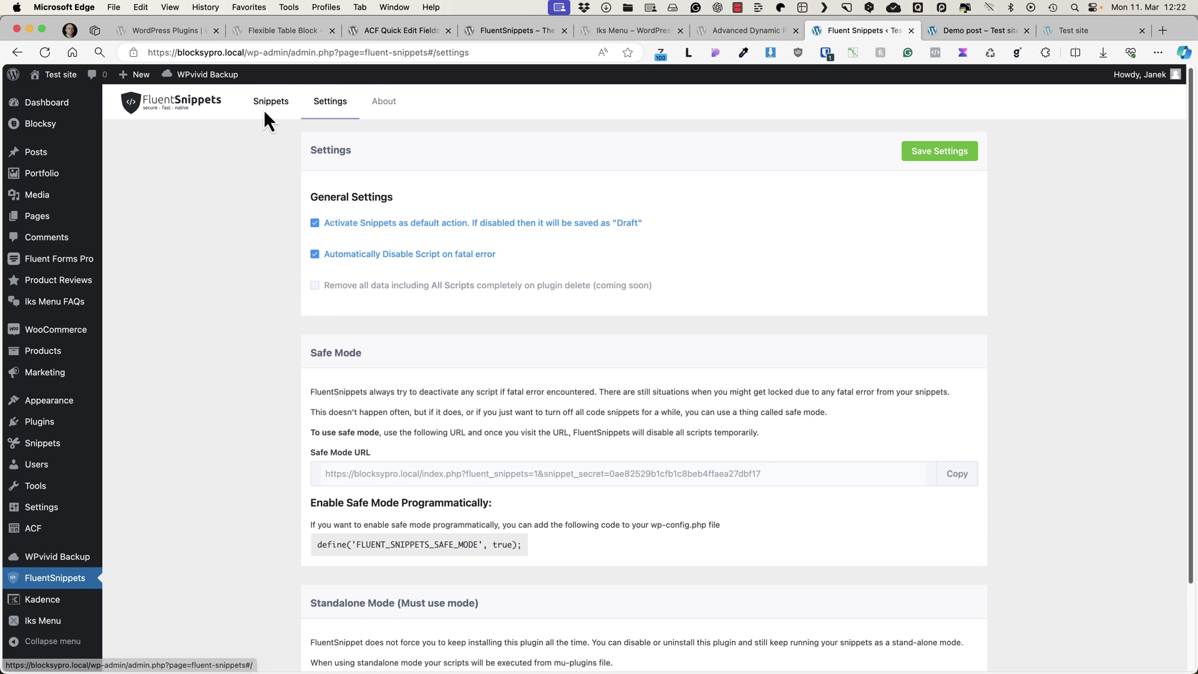
{"action": "scroll", "coordinate": [264, 456], "scroll_direction": "down", "scroll_amount": 4}
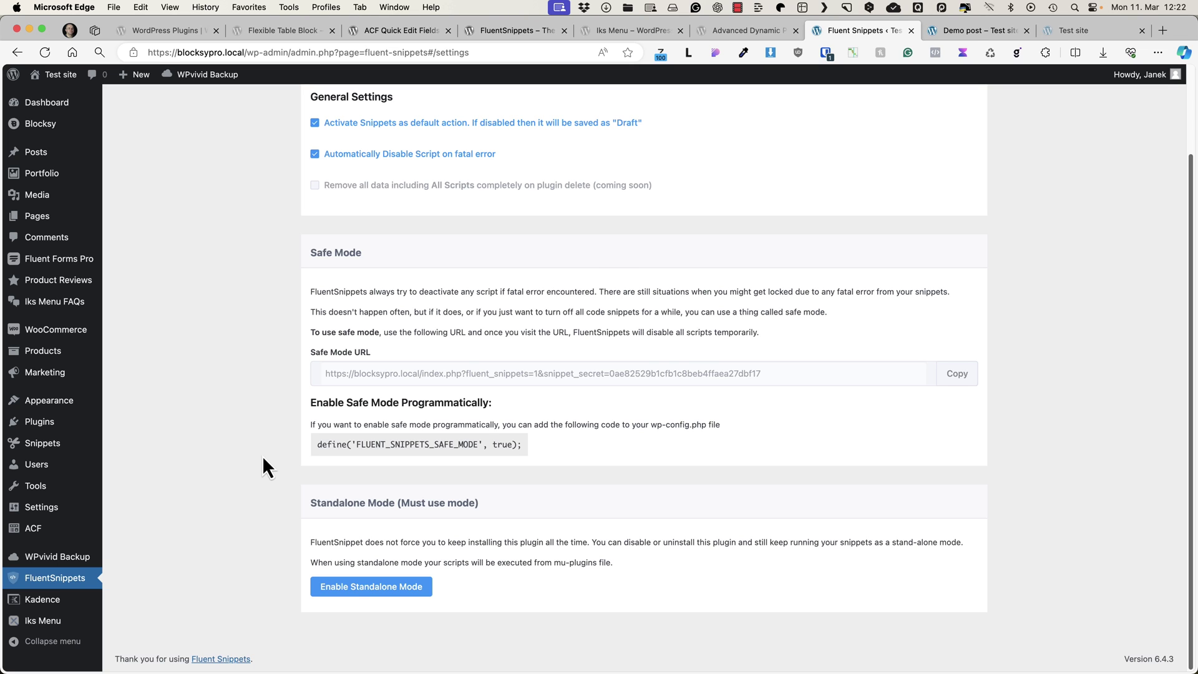
{"action": "scroll", "coordinate": [291, 421], "scroll_direction": "up", "scroll_amount": 3}
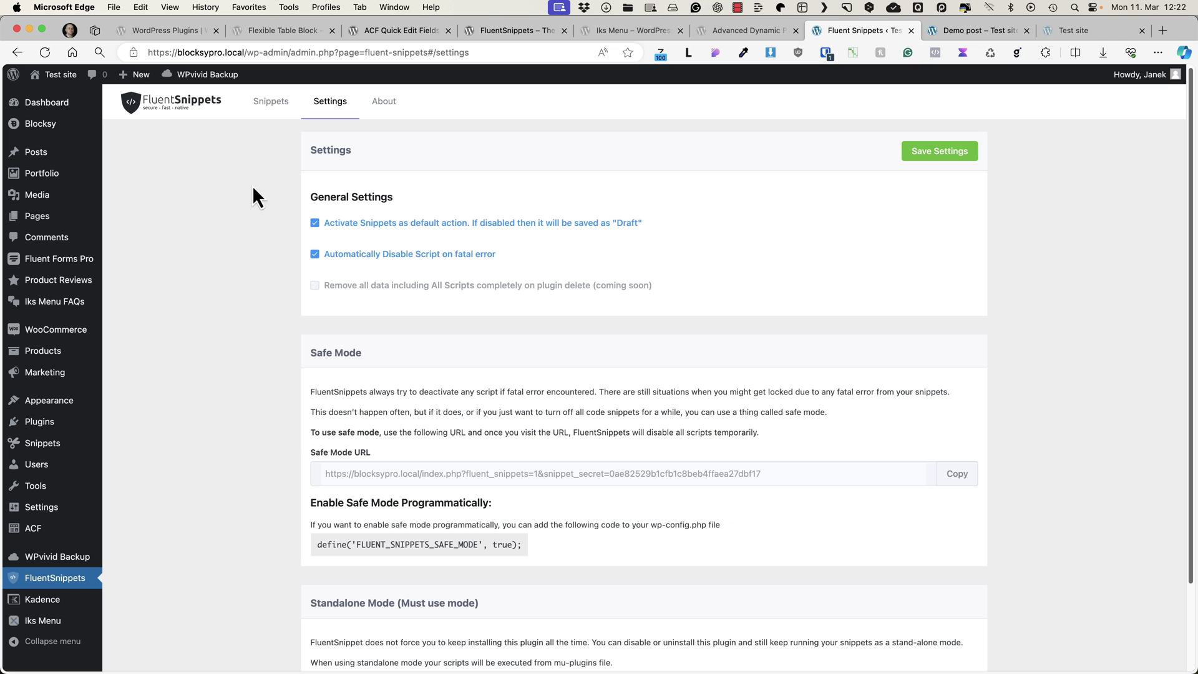
Step: Start a new PHP functions snippet named "Custom field in custom tab" with the WooCommerce delivery tab code, and show its Where to Run options
{"action": "left_click", "coordinate": [269, 113]}
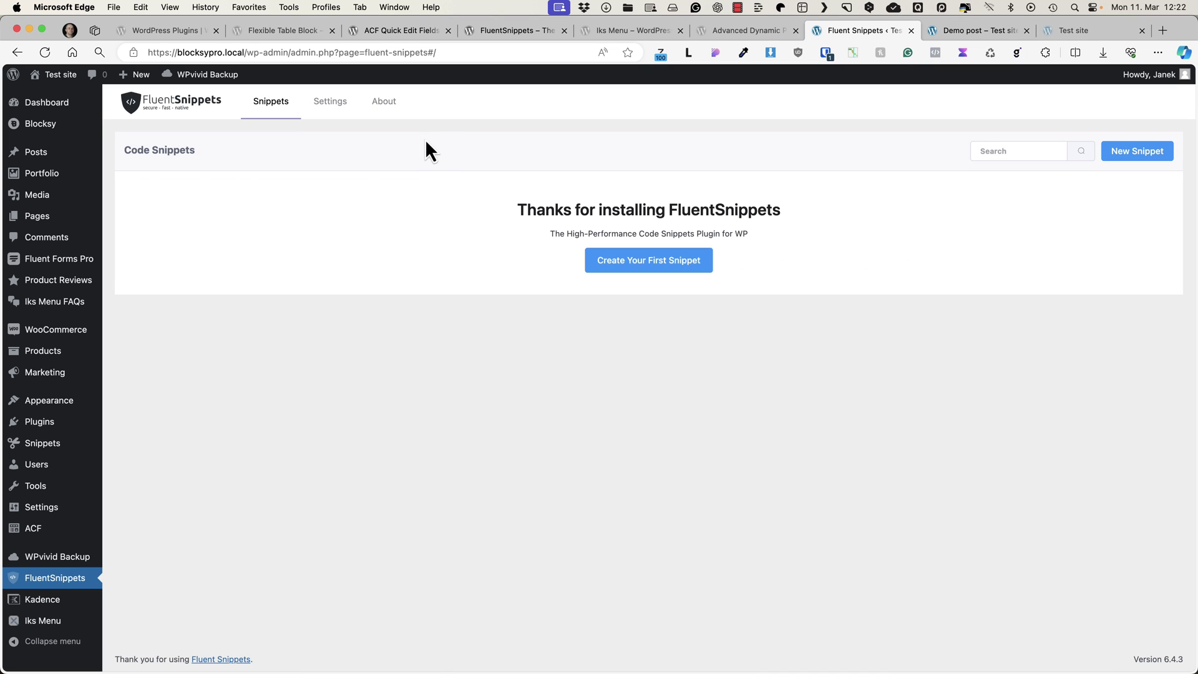
{"action": "left_click", "coordinate": [634, 262]}
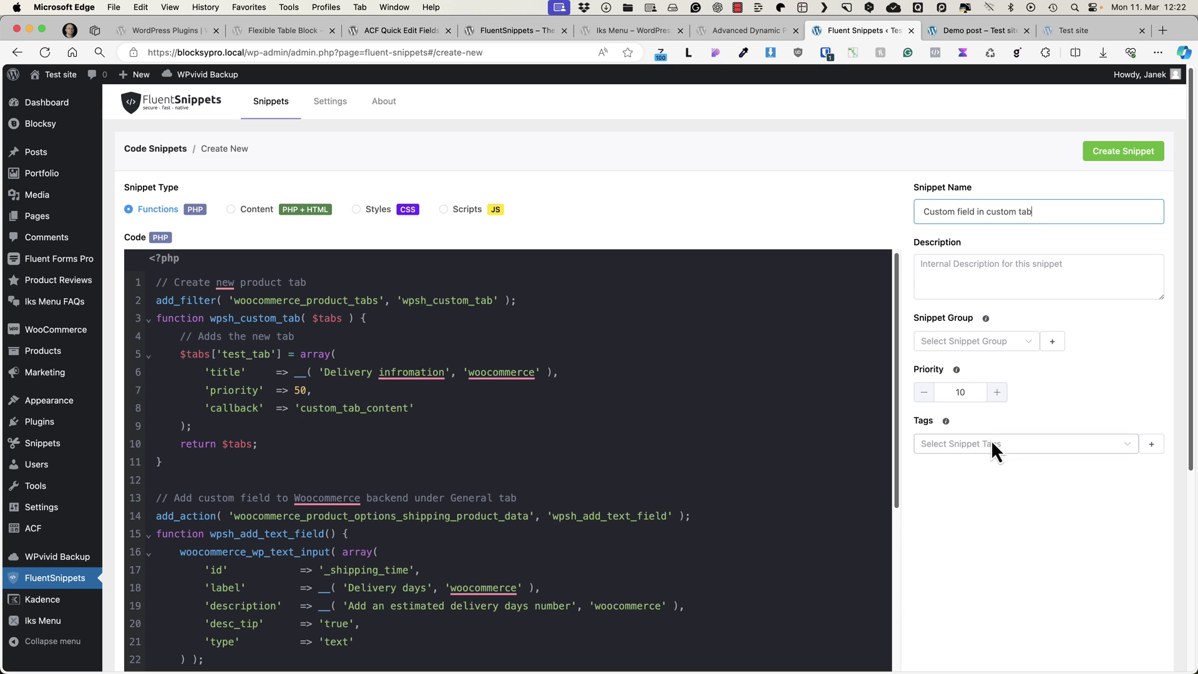
{"action": "scroll", "coordinate": [987, 439], "scroll_direction": "down", "scroll_amount": 5}
{"action": "scroll", "coordinate": [983, 433], "scroll_direction": "down", "scroll_amount": 1}
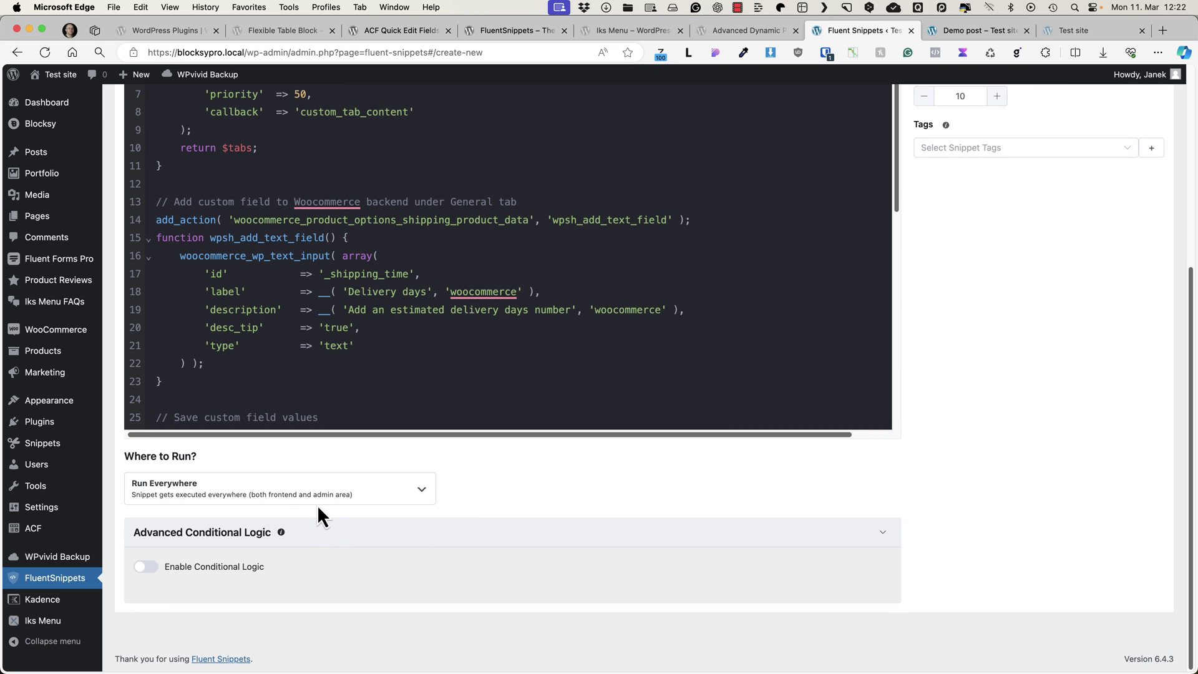
{"action": "left_click", "coordinate": [280, 492]}
{"action": "scroll", "coordinate": [374, 470], "scroll_direction": "down", "scroll_amount": 3}
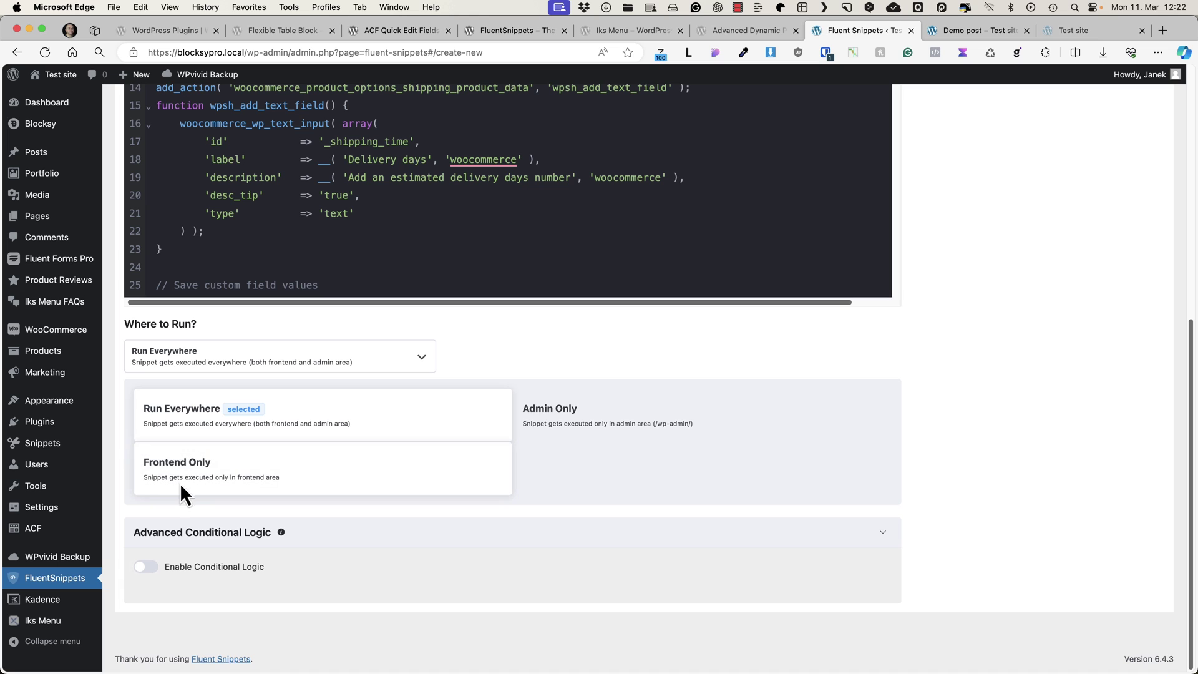
Step: Examine the User, Page and Date conditions offered by the new snippet's advanced conditional logic
{"action": "left_click", "coordinate": [146, 567]}
{"action": "scroll", "coordinate": [571, 470], "scroll_direction": "down", "scroll_amount": 2}
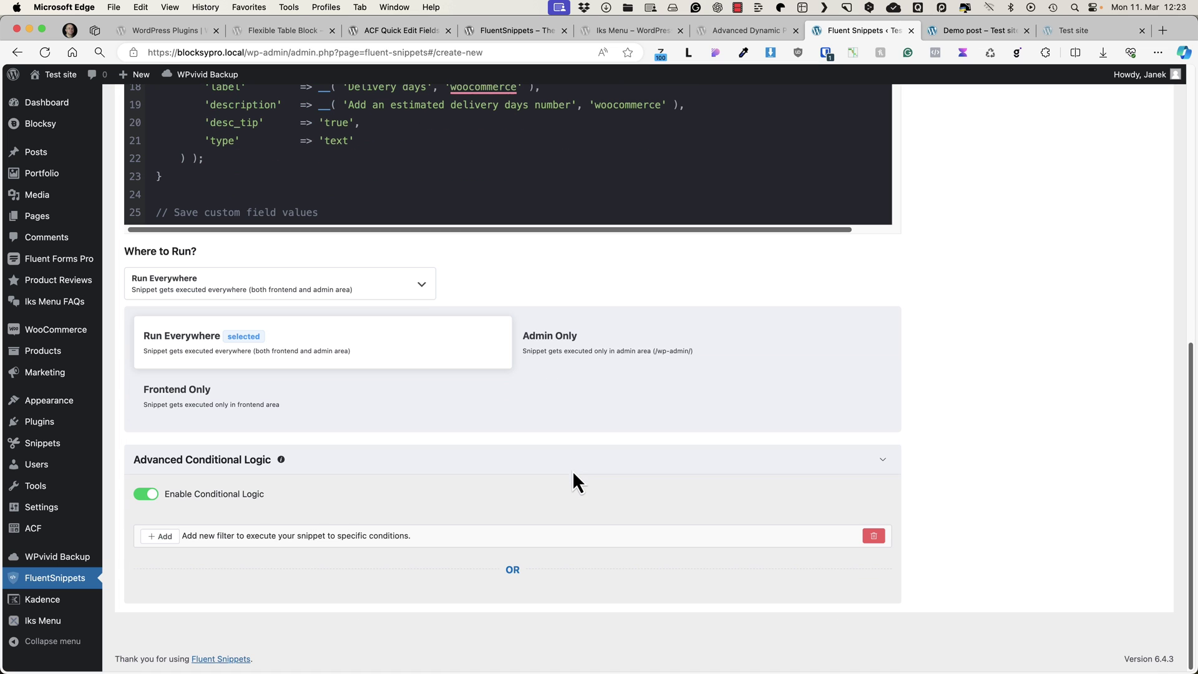
{"action": "left_click", "coordinate": [167, 538]}
{"action": "left_click", "coordinate": [256, 490]}
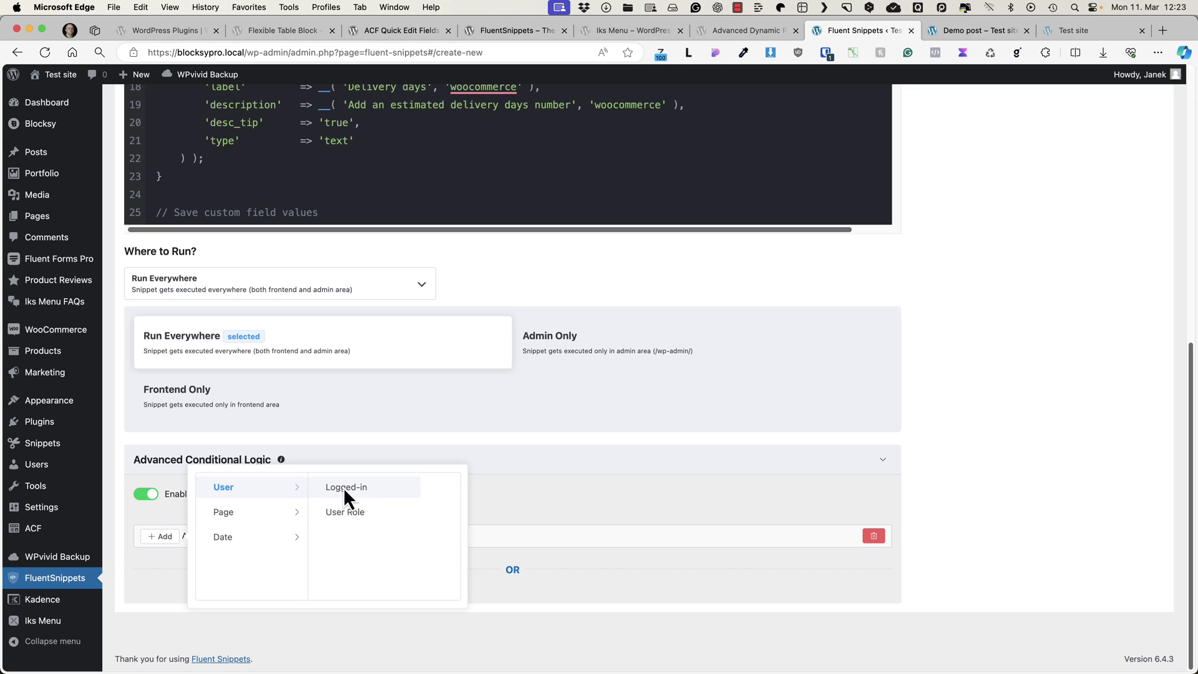
{"action": "left_click", "coordinate": [224, 512]}
{"action": "scroll", "coordinate": [376, 490], "scroll_direction": "down", "scroll_amount": 2}
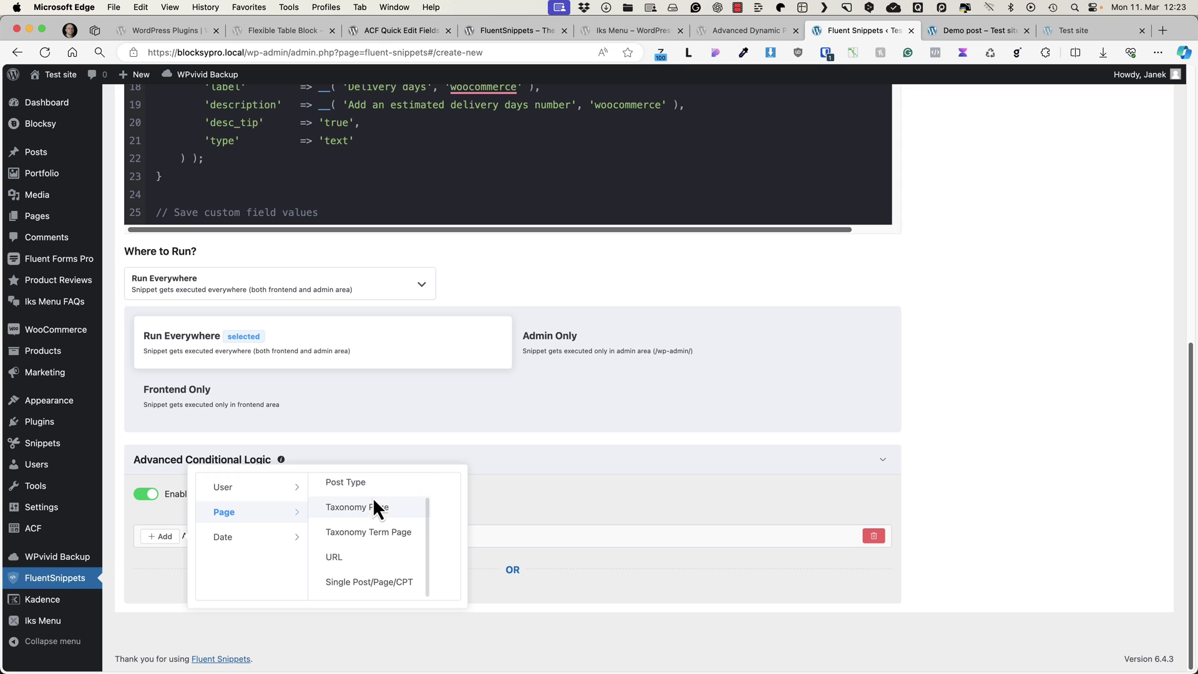
{"action": "scroll", "coordinate": [355, 564], "scroll_direction": "up", "scroll_amount": 2}
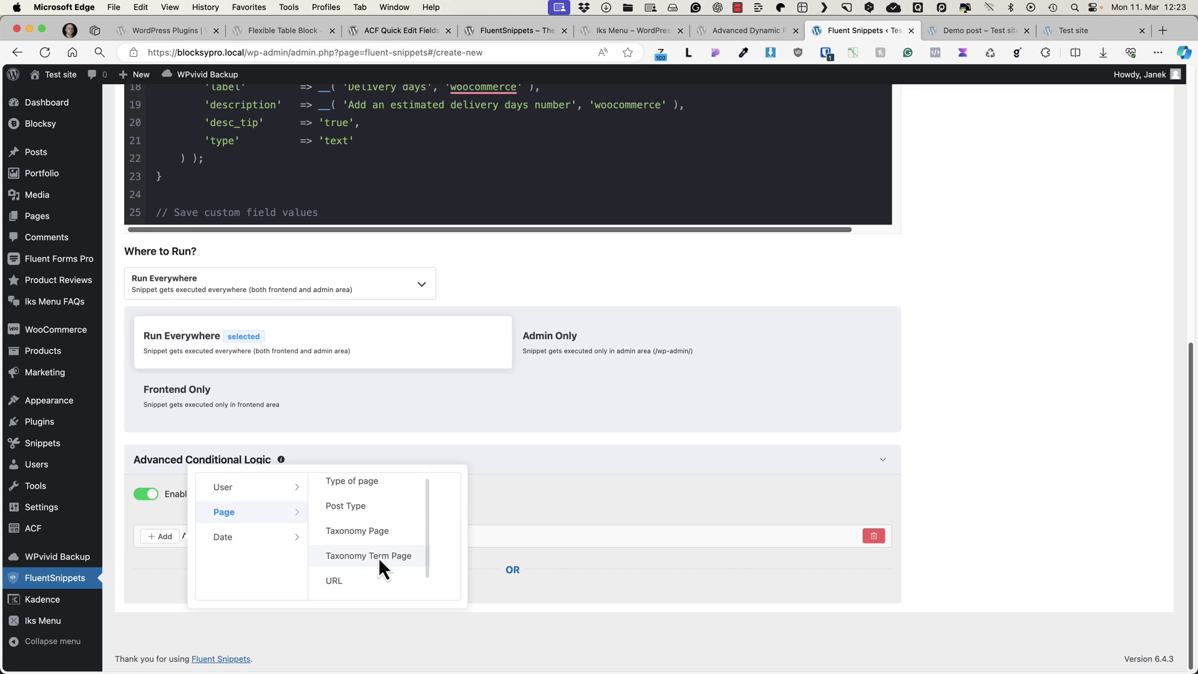
{"action": "left_click", "coordinate": [228, 539]}
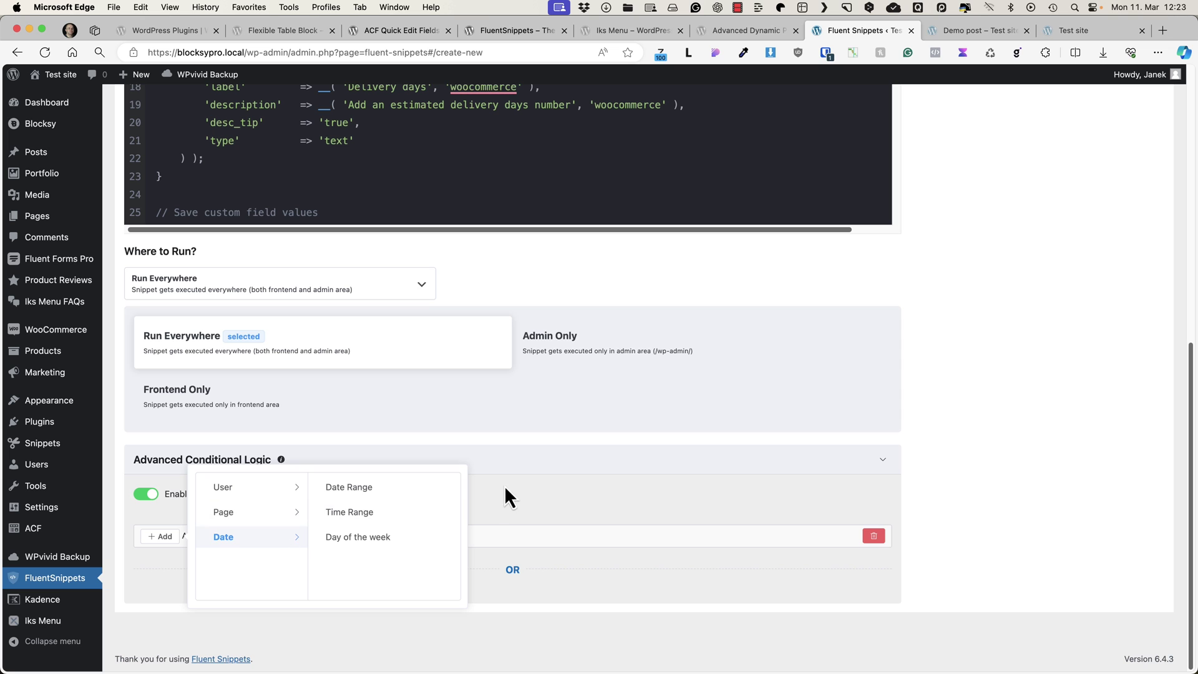
{"action": "left_click", "coordinate": [146, 494]}
Step: Save the new "Custom field in custom tab" snippet
{"action": "scroll", "coordinate": [1008, 313], "scroll_direction": "up", "scroll_amount": 10}
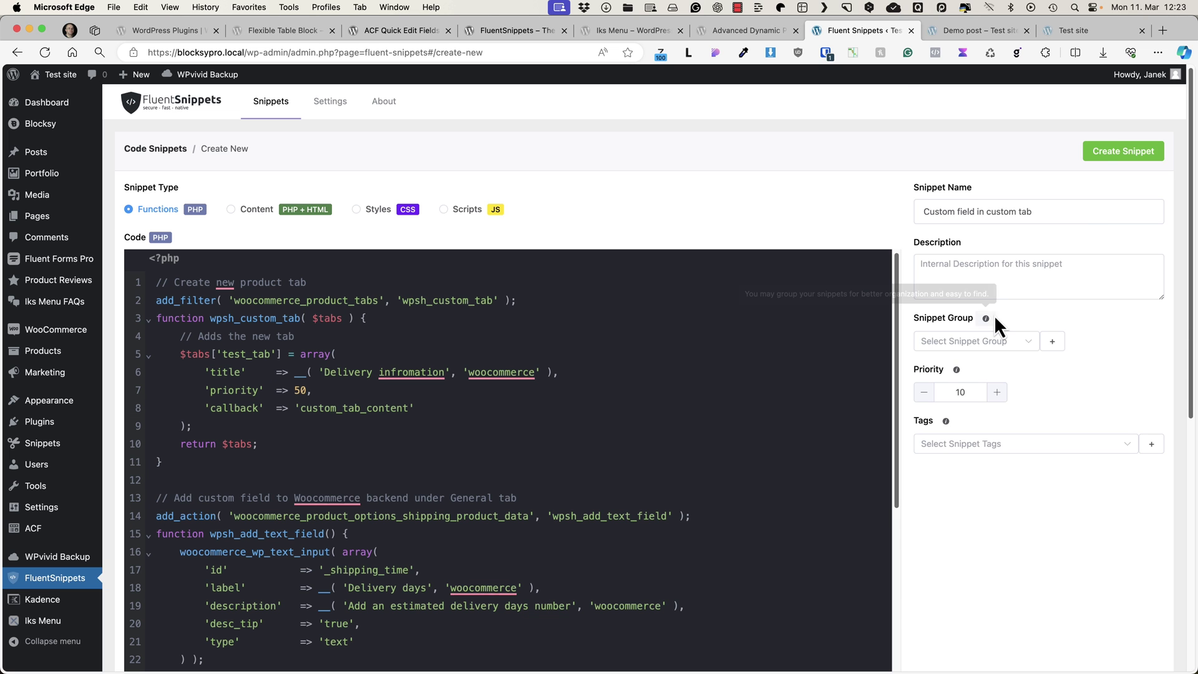
{"action": "left_click", "coordinate": [1106, 154]}
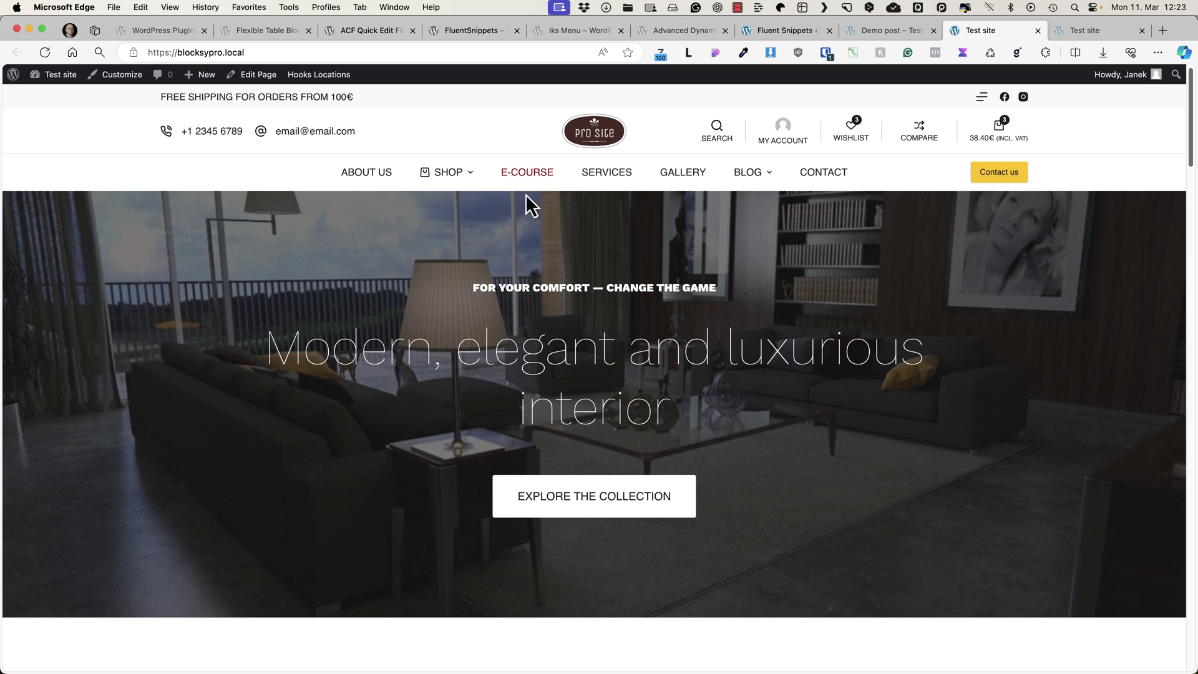
Step: View the custom delivery tab on the Cora Lamp Wall product page, reached through the shop's Accessories category
{"action": "mouse_move", "coordinate": [437, 176]}
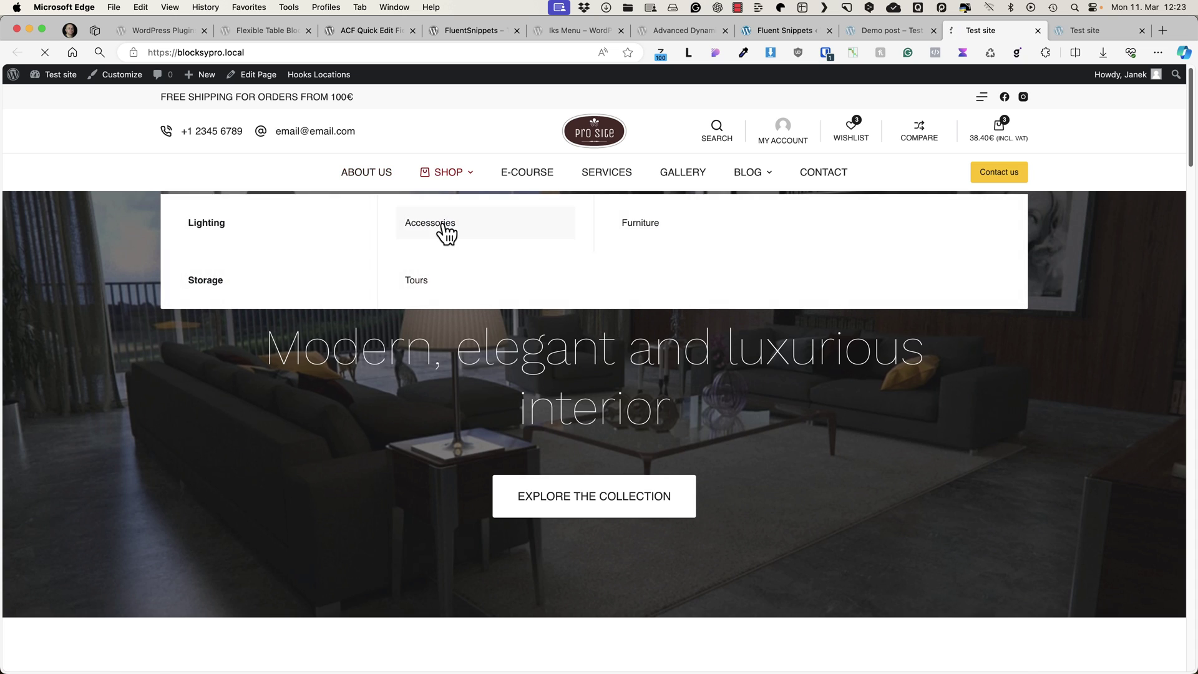
{"action": "left_click", "coordinate": [443, 233]}
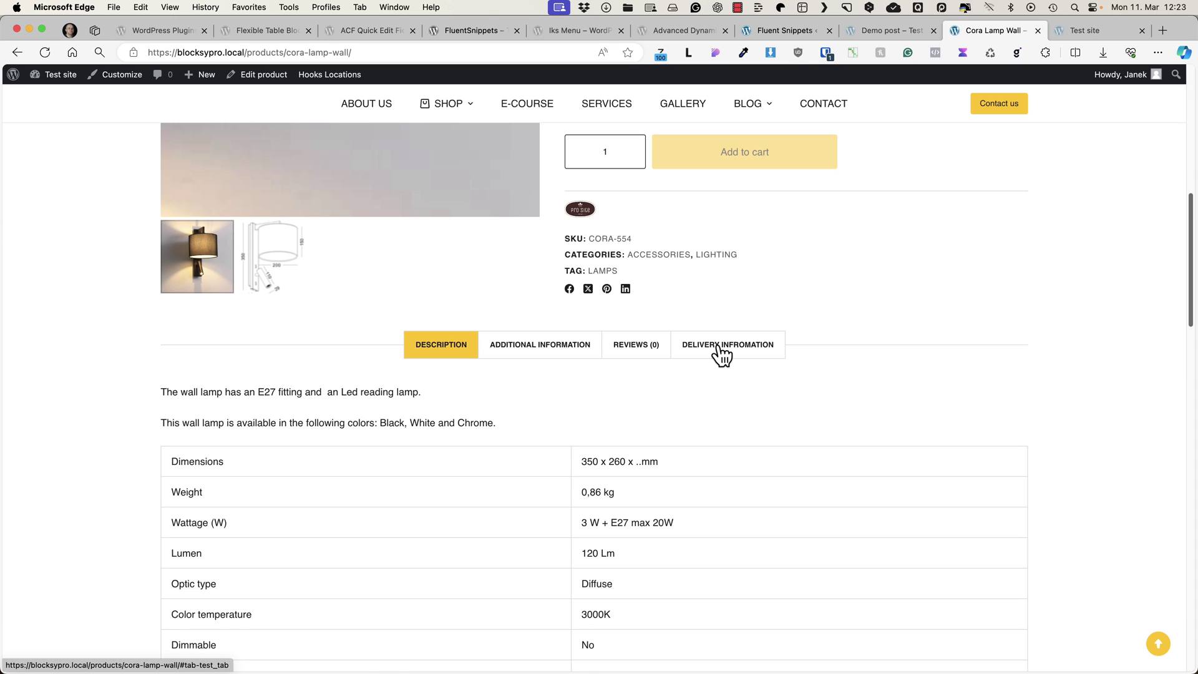
{"action": "left_click", "coordinate": [726, 354]}
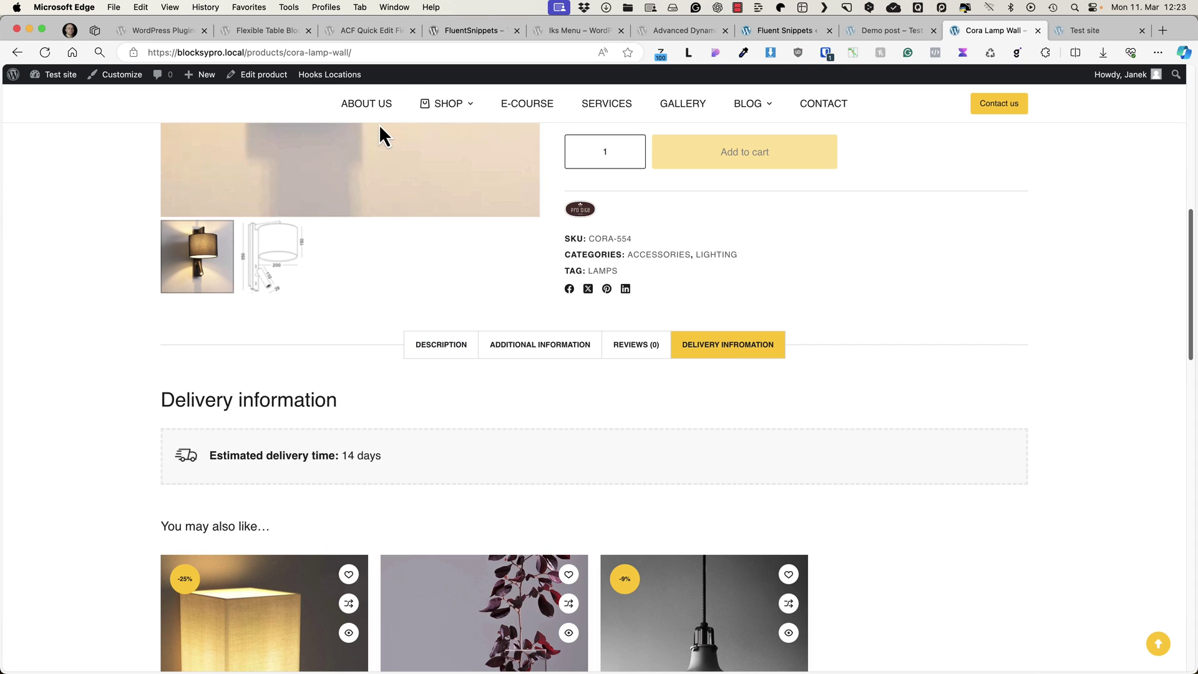
Step: Open the Cora Lamp Wall product for editing and view the Delivery days field in its shipping data
{"action": "left_click", "coordinate": [257, 74]}
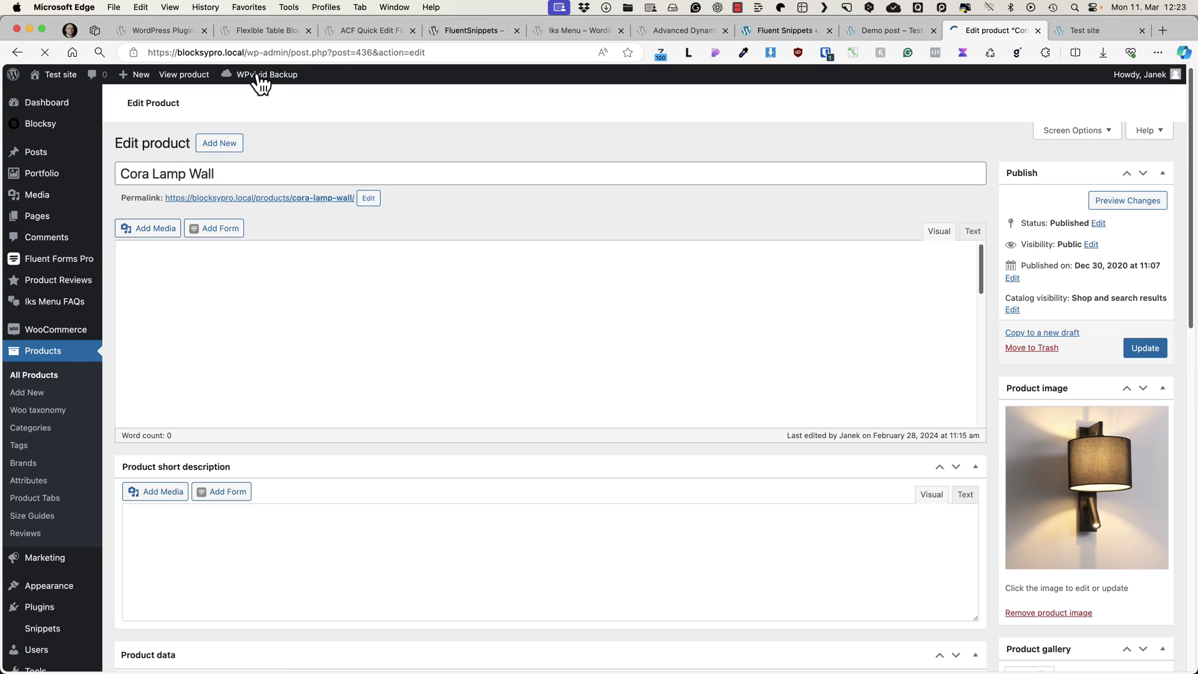
{"action": "scroll", "coordinate": [646, 319], "scroll_direction": "down", "scroll_amount": 10}
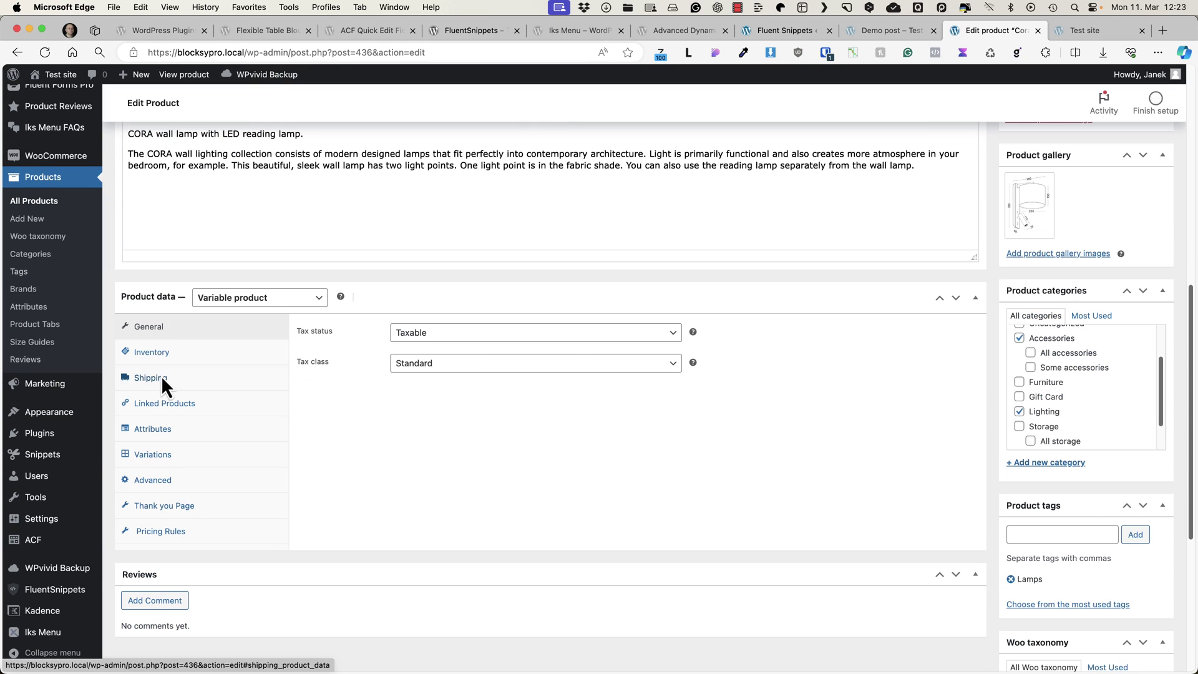
{"action": "left_click", "coordinate": [160, 378]}
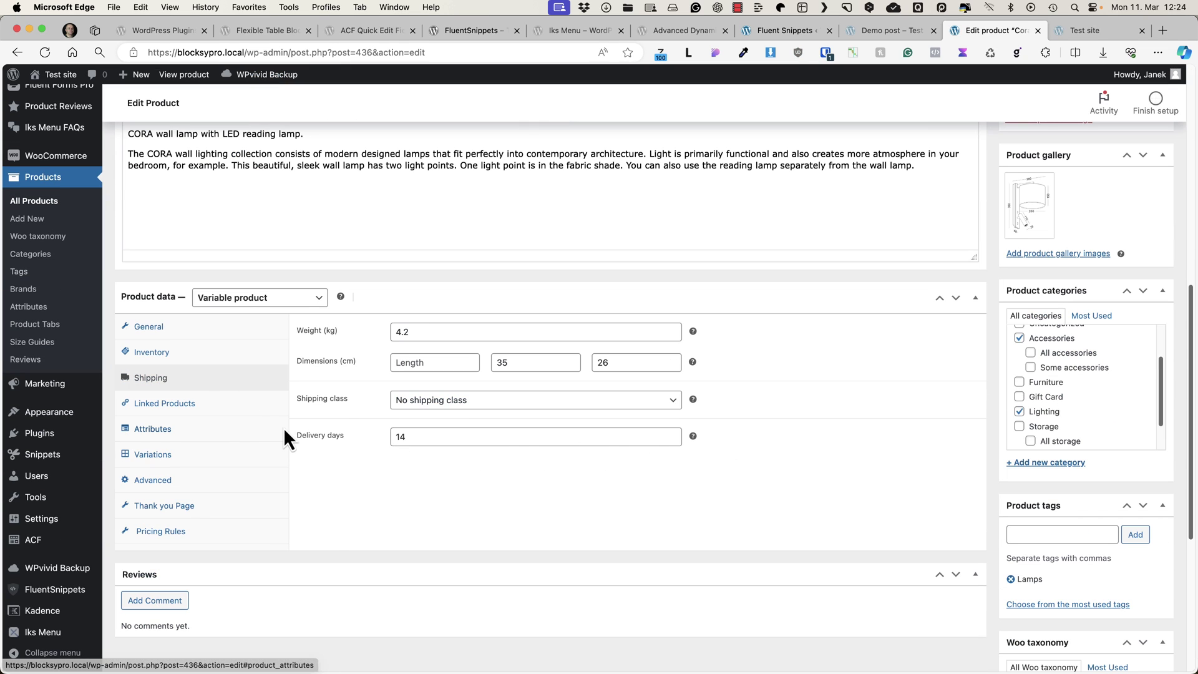
Step: Close the FluentSnippets snippet page and look over the Iks Menu plugin page on WordPress.org
{"action": "left_click", "coordinate": [776, 27]}
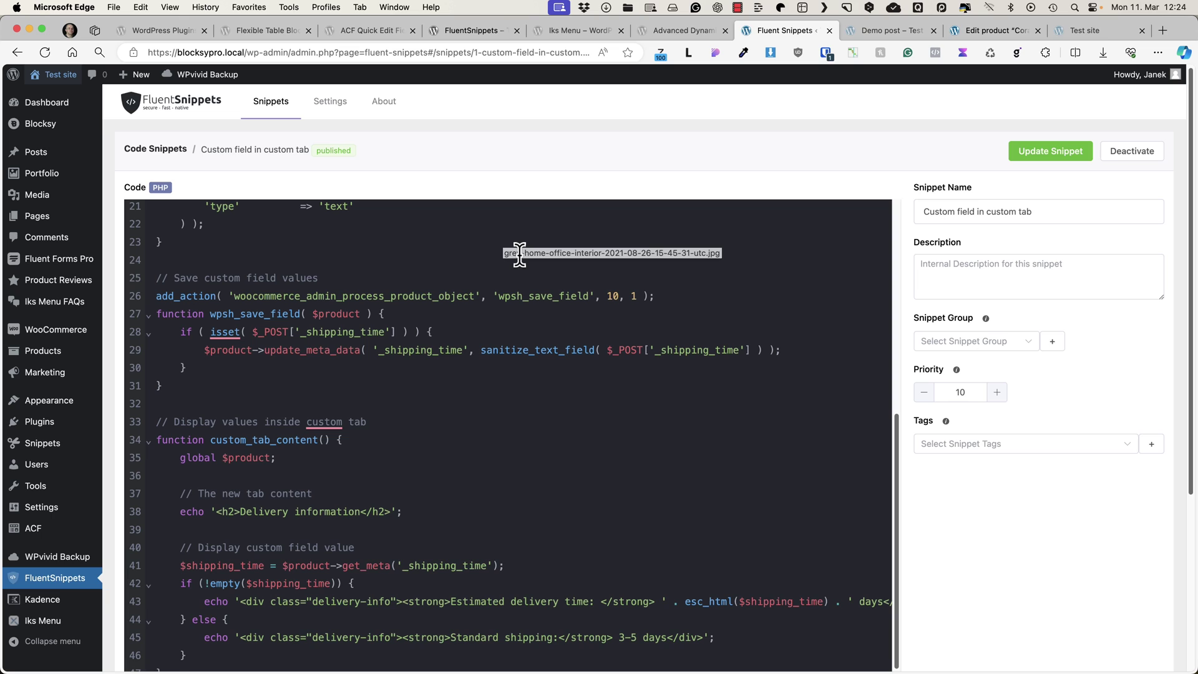
{"action": "left_click", "coordinate": [830, 30]}
{"action": "left_click", "coordinate": [560, 30]}
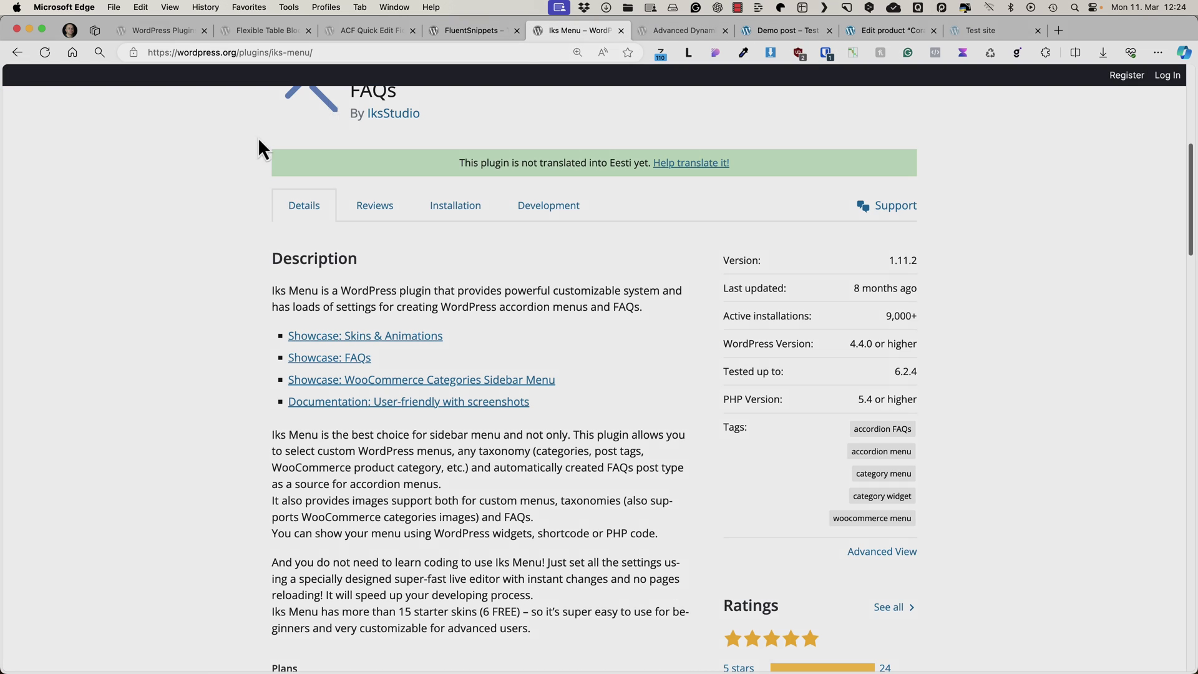
{"action": "scroll", "coordinate": [257, 137], "scroll_direction": "up", "scroll_amount": 5}
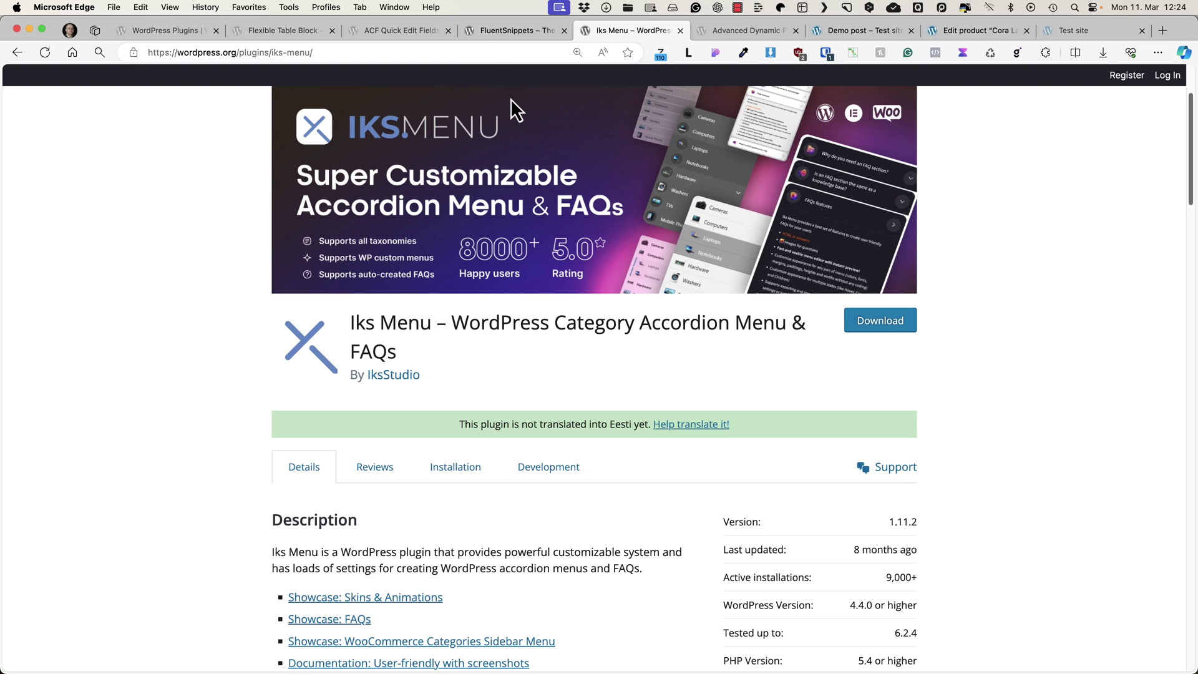
Step: Open the Iks Menu list of menus in the test site's admin area
{"action": "left_click", "coordinate": [867, 29]}
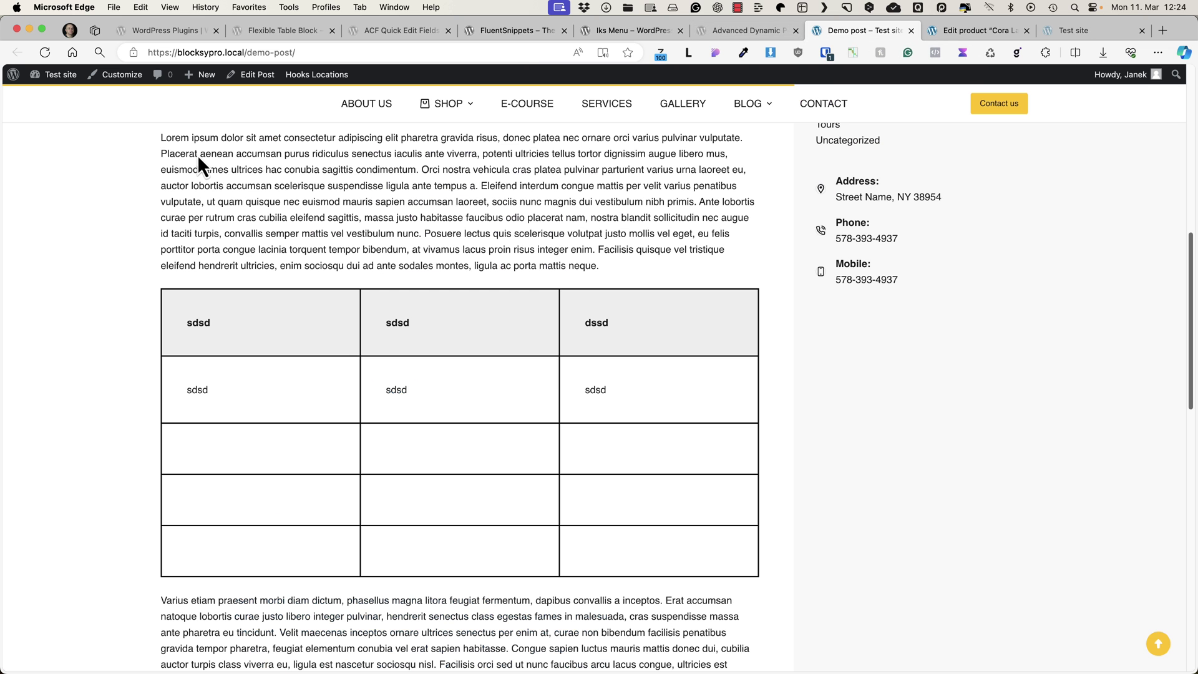
{"action": "left_click", "coordinate": [946, 31]}
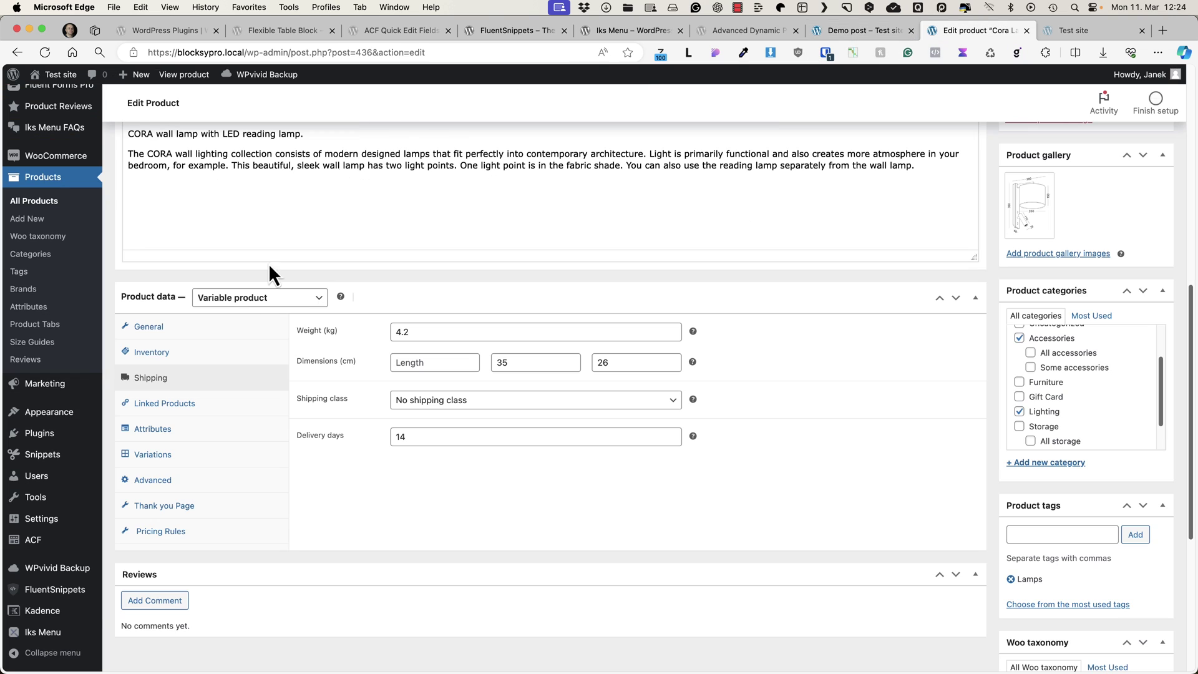
{"action": "left_click", "coordinate": [44, 638]}
Step: Add a menu titled "Product categories" with Taxonomy as its source and Product categories (product_cat) as its taxonomy
{"action": "left_click", "coordinate": [427, 412]}
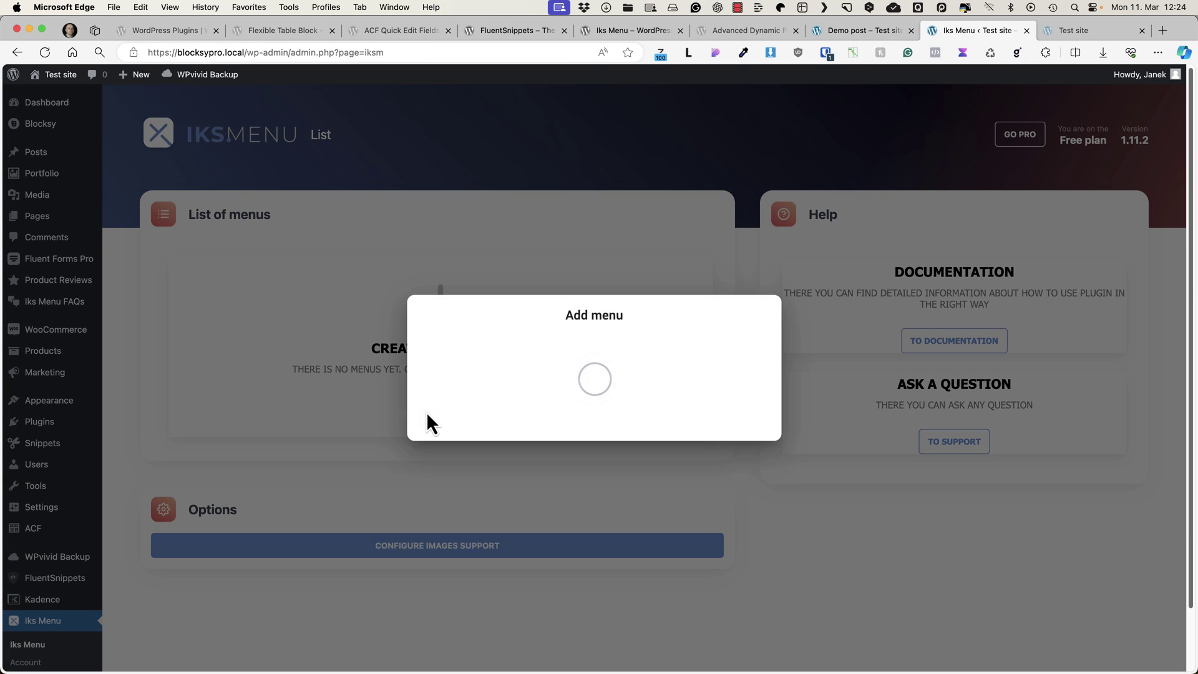
{"action": "left_click", "coordinate": [596, 410]}
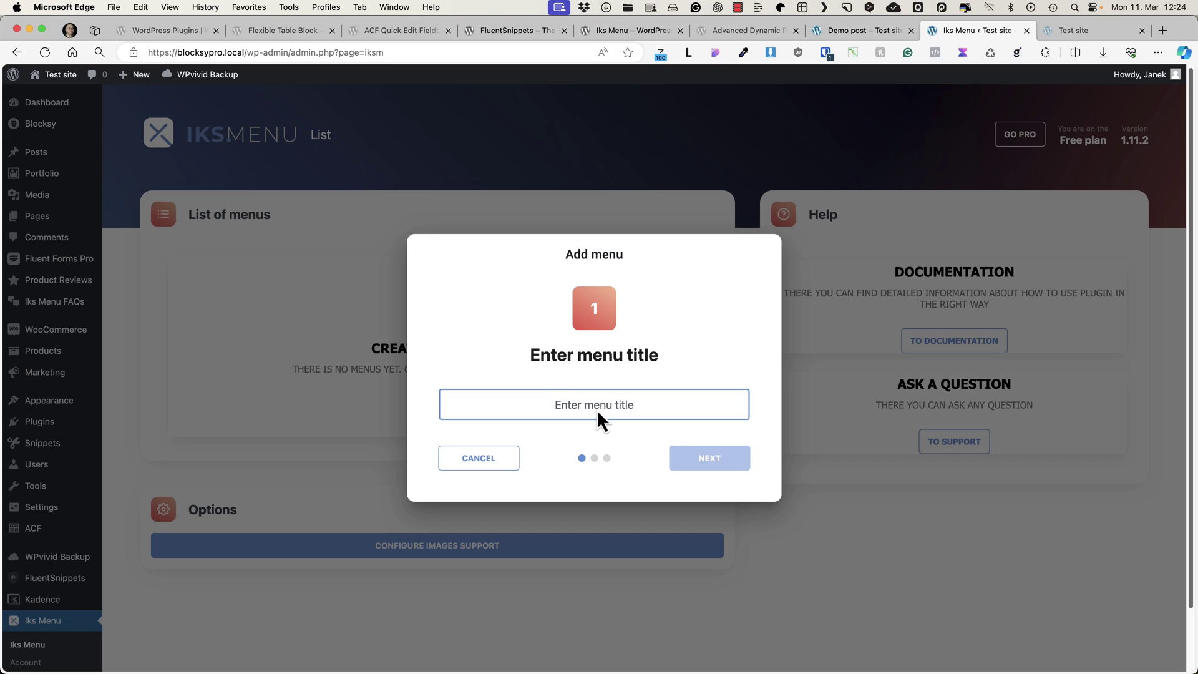
{"action": "type", "text": "Product categories"}
{"action": "left_click", "coordinate": [716, 463]}
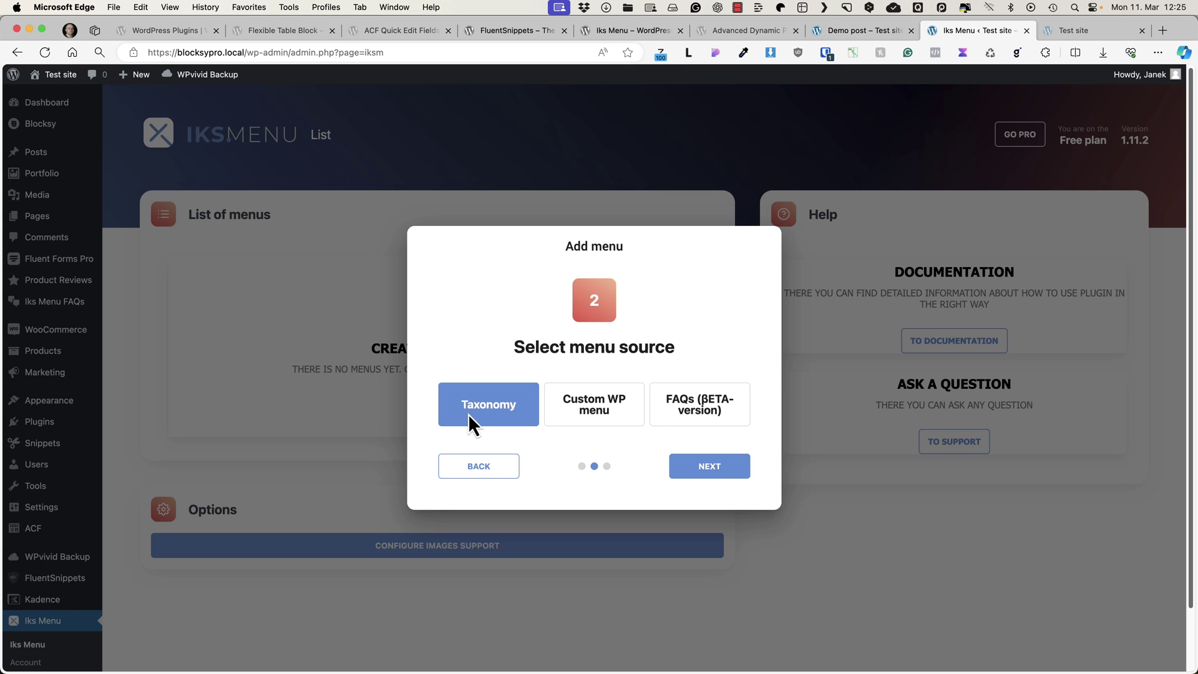
{"action": "left_click", "coordinate": [694, 467]}
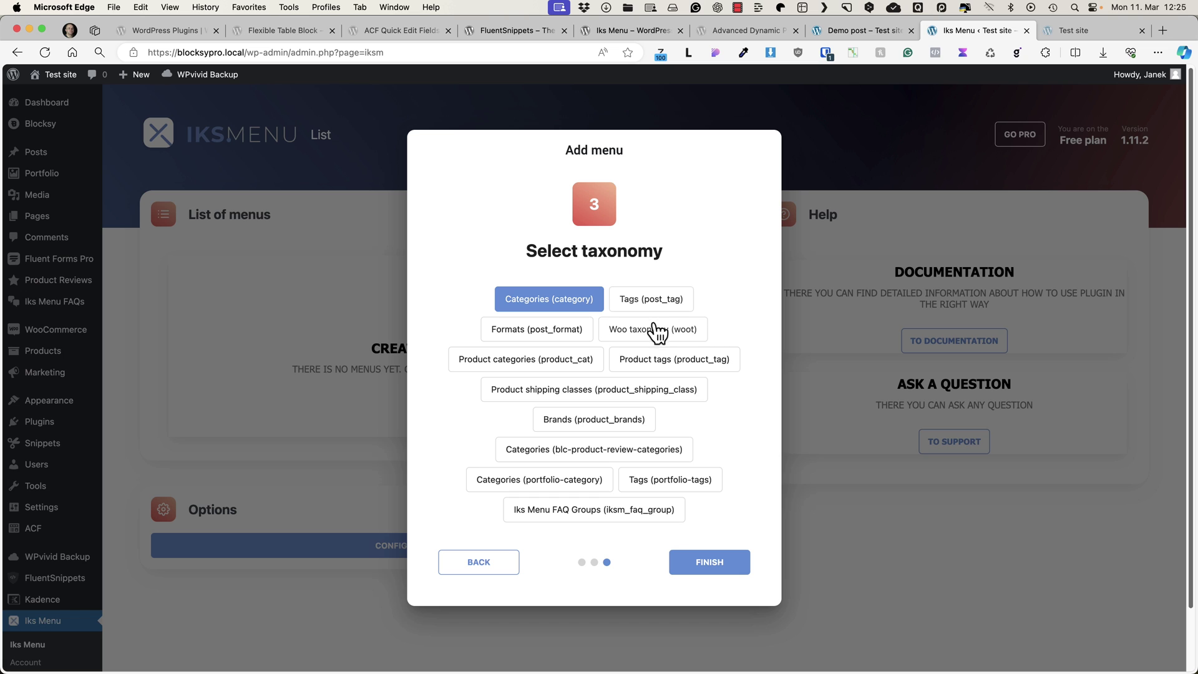
{"action": "left_click", "coordinate": [533, 357]}
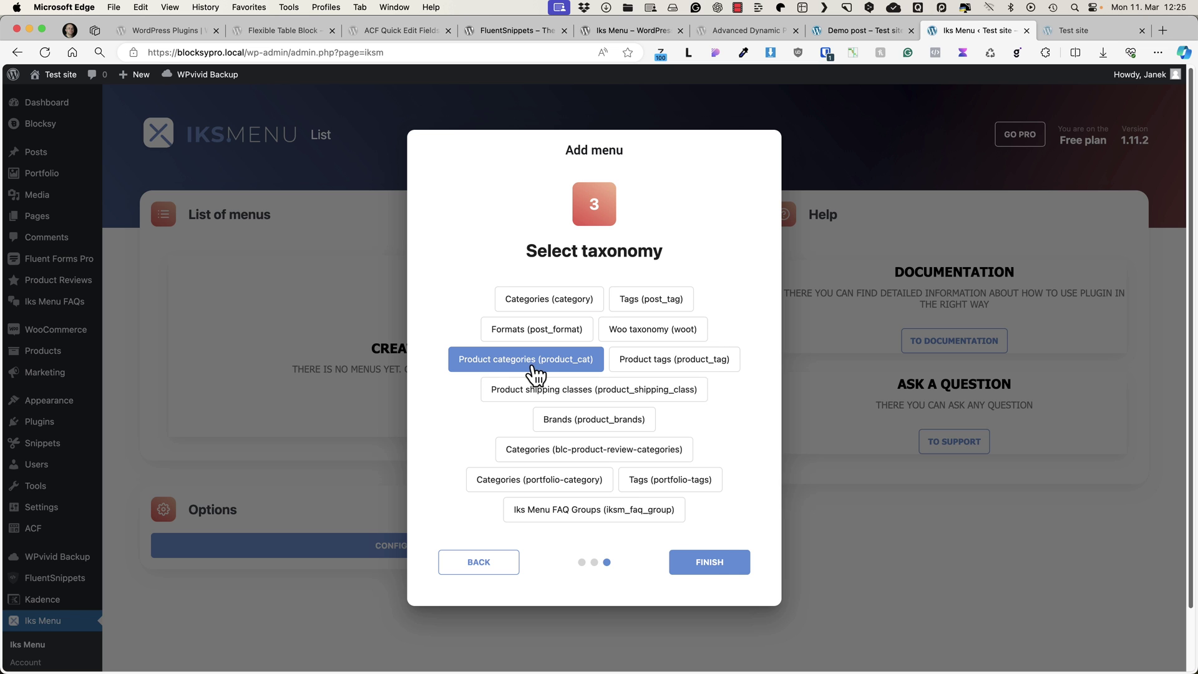
{"action": "left_click", "coordinate": [710, 562]}
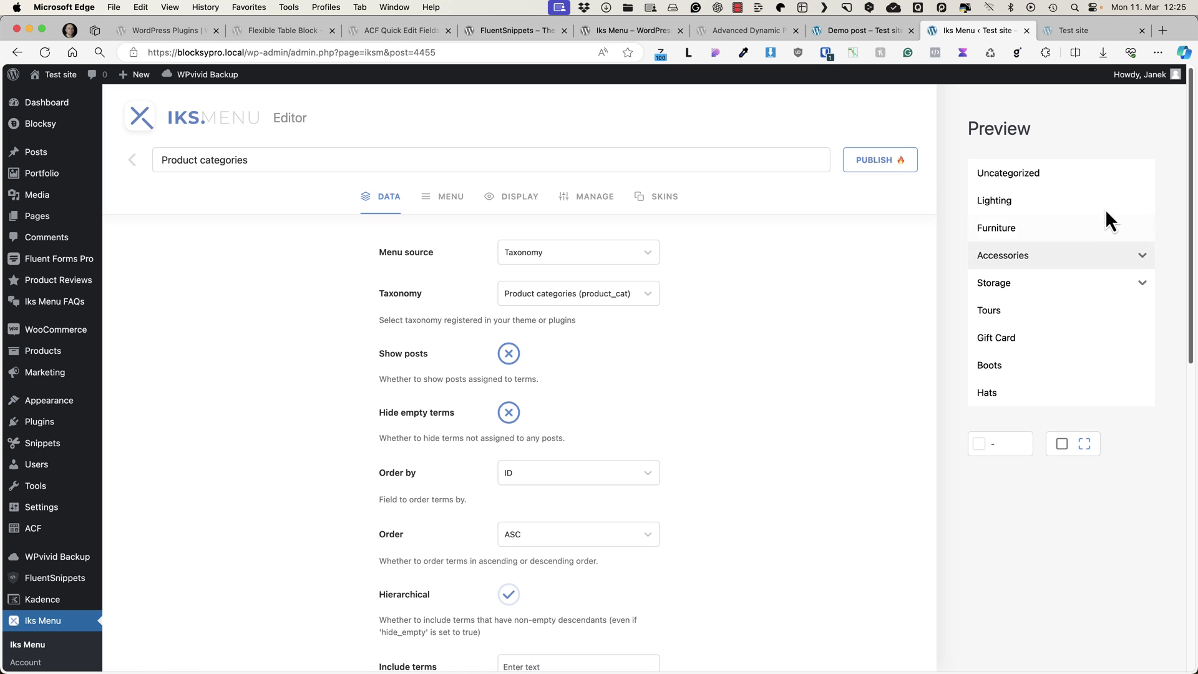
Step: Look through the new menu's data settings and bring up its available skins
{"action": "scroll", "coordinate": [402, 265], "scroll_direction": "down", "scroll_amount": 1}
{"action": "scroll", "coordinate": [402, 265], "scroll_direction": "down", "scroll_amount": 5}
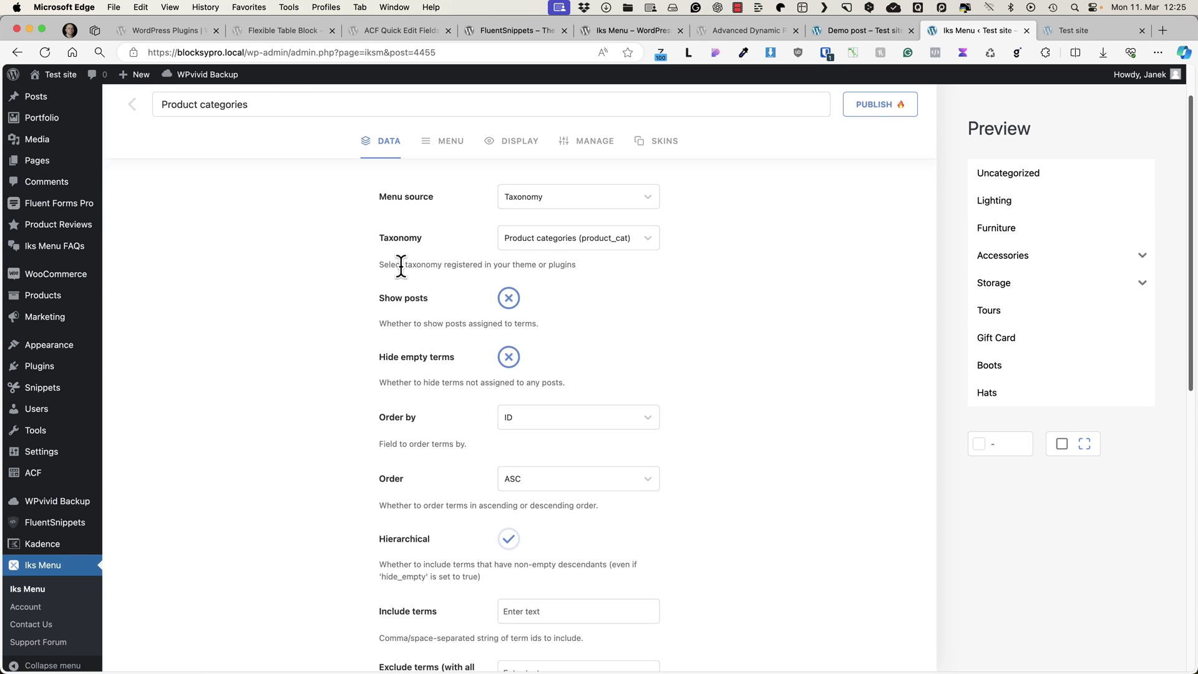
{"action": "scroll", "coordinate": [403, 268], "scroll_direction": "up", "scroll_amount": 6}
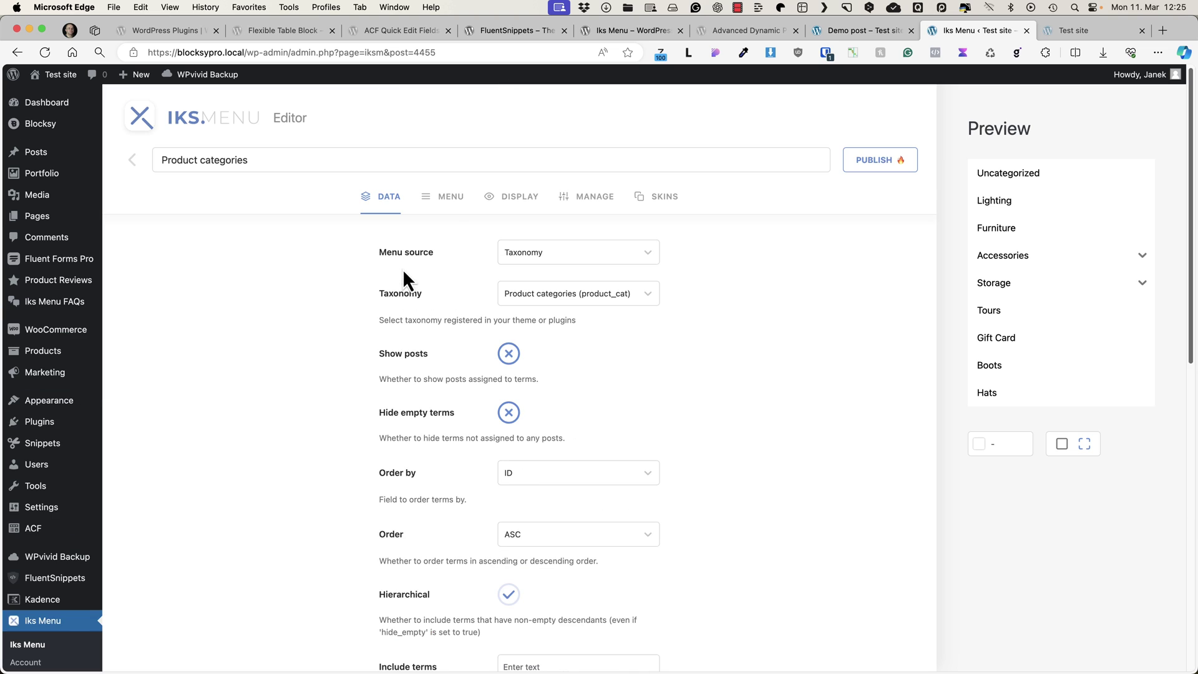
{"action": "left_click", "coordinate": [668, 197]}
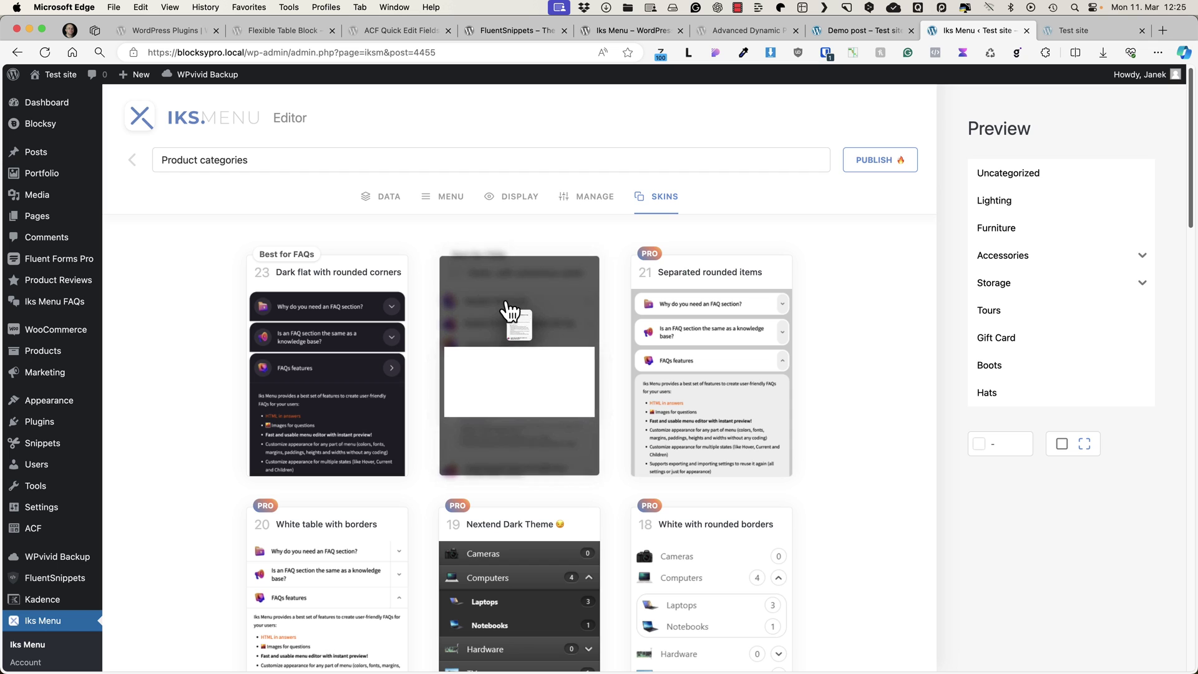
Step: Try the "Clean, with submenus cards" skin on the Product categories menu and browse the remaining skins
{"action": "left_click", "coordinate": [506, 303]}
{"action": "key", "text": "Return"}
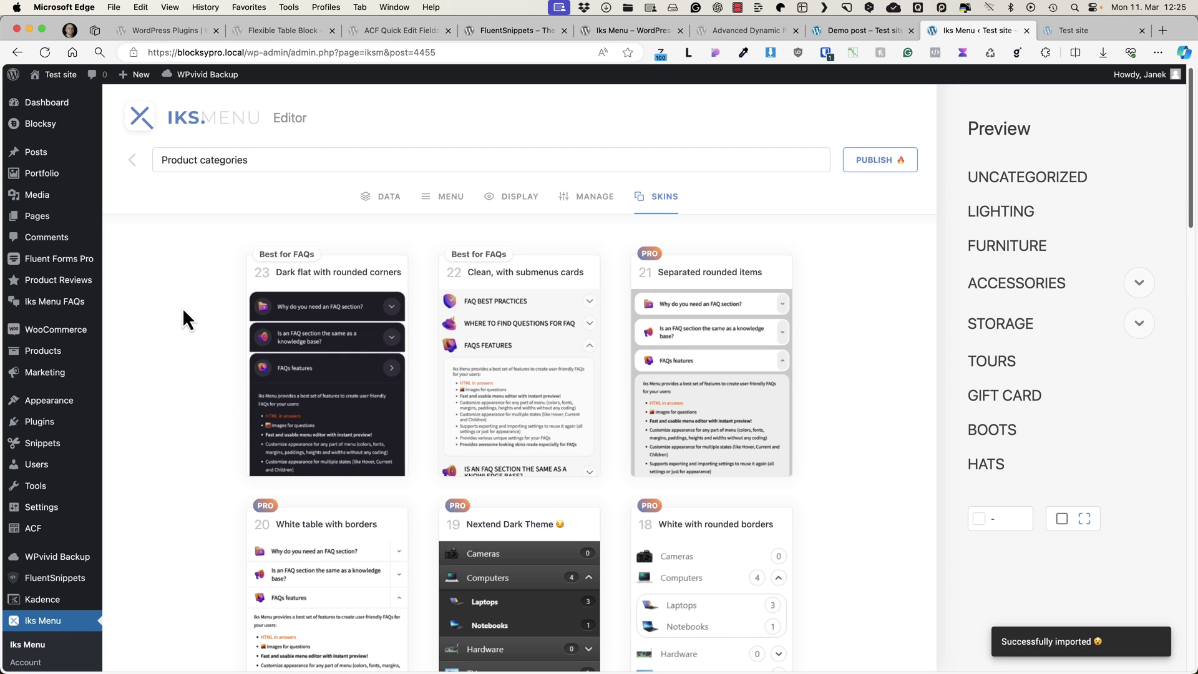
{"action": "scroll", "coordinate": [355, 327], "scroll_direction": "down", "scroll_amount": 12}
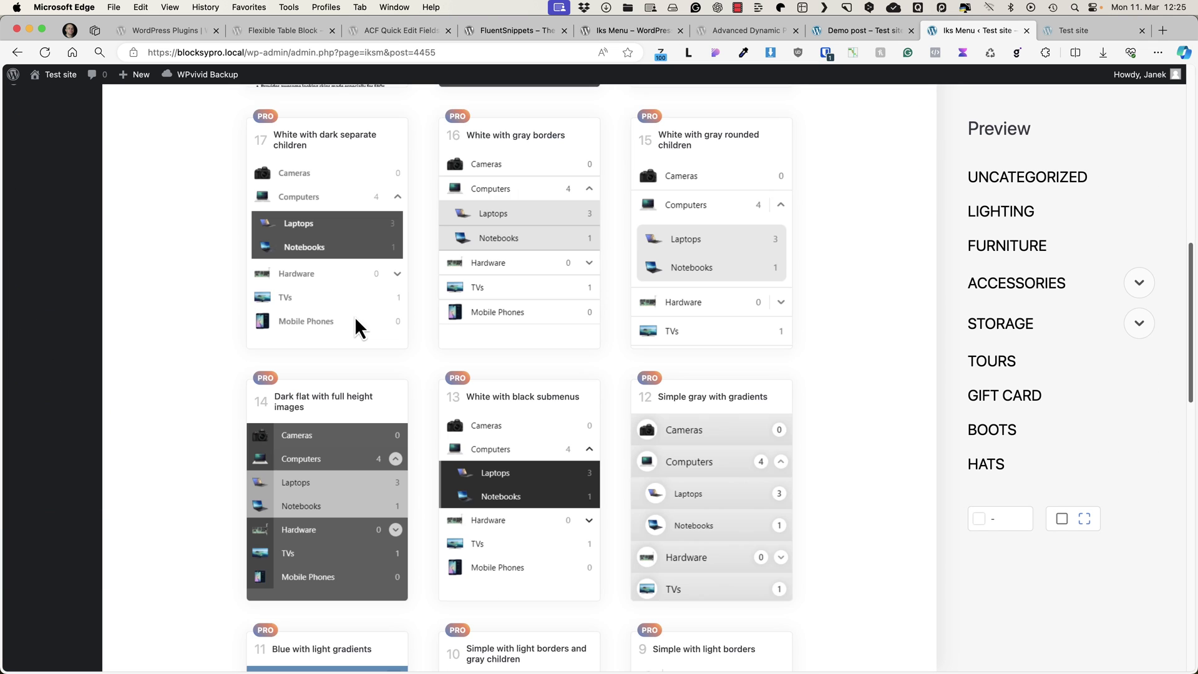
{"action": "scroll", "coordinate": [358, 316], "scroll_direction": "down", "scroll_amount": 12}
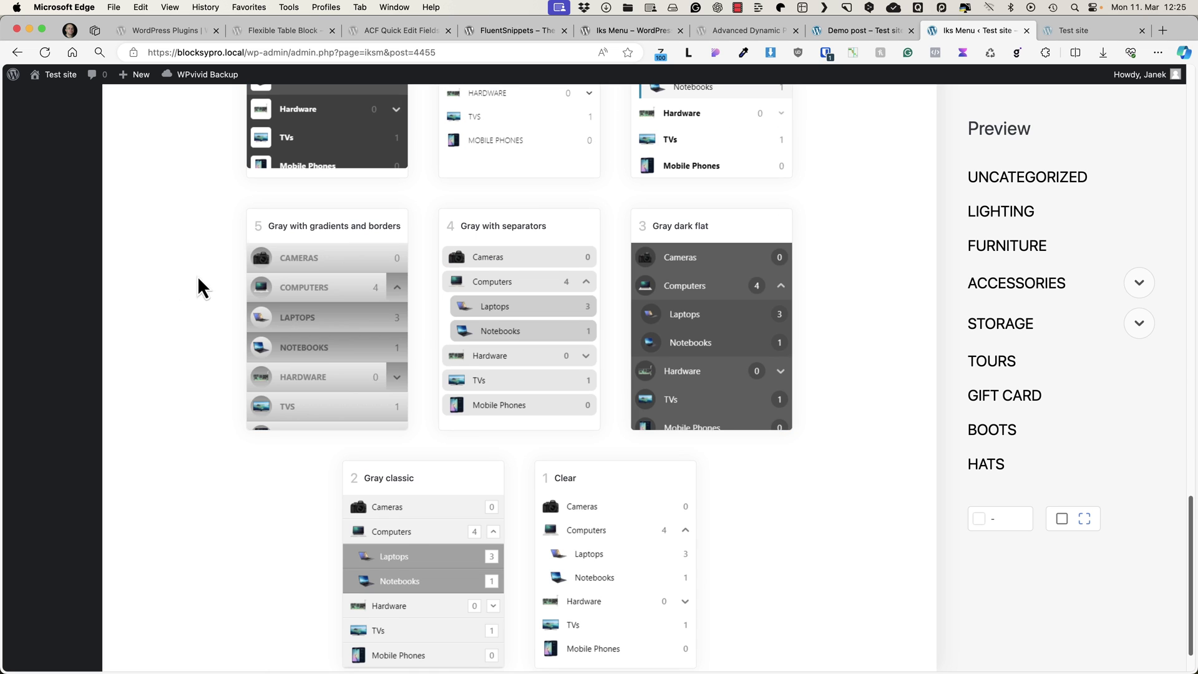
Step: Apply the Clear skin to the Product categories menu and expand Accessories in the preview
{"action": "scroll", "coordinate": [198, 276], "scroll_direction": "down", "scroll_amount": 1}
{"action": "left_click", "coordinate": [580, 447]}
{"action": "left_click", "coordinate": [701, 415]}
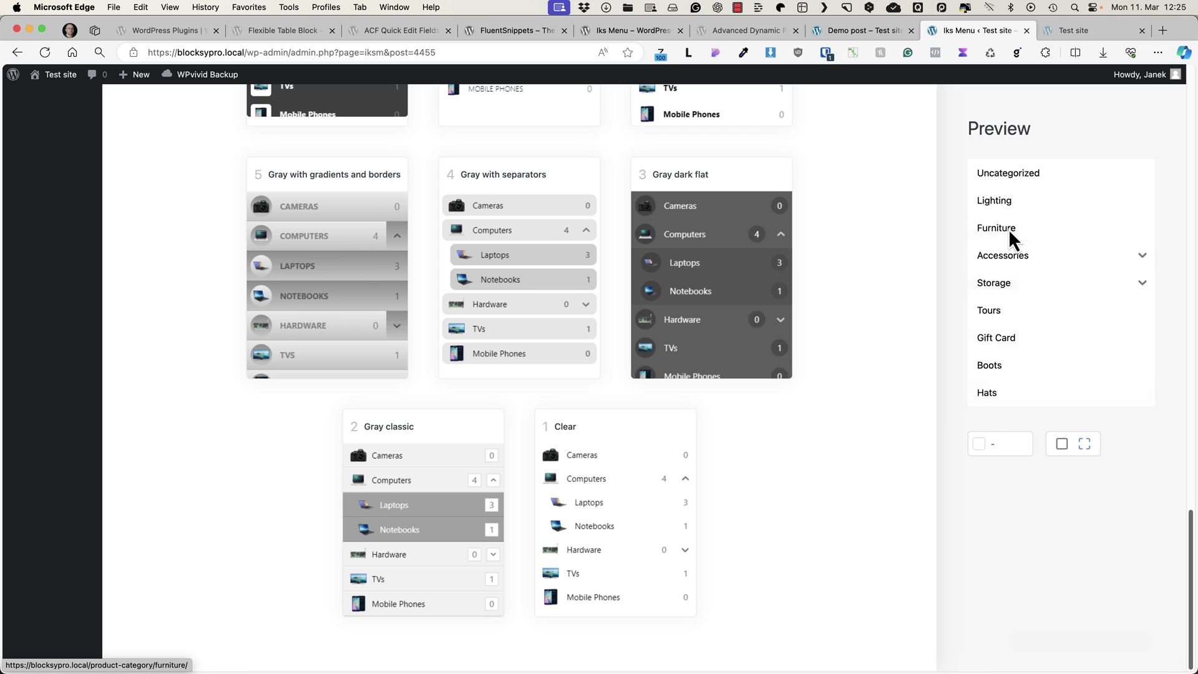
{"action": "scroll", "coordinate": [953, 267], "scroll_direction": "up", "scroll_amount": 4}
{"action": "left_click", "coordinate": [1142, 256]}
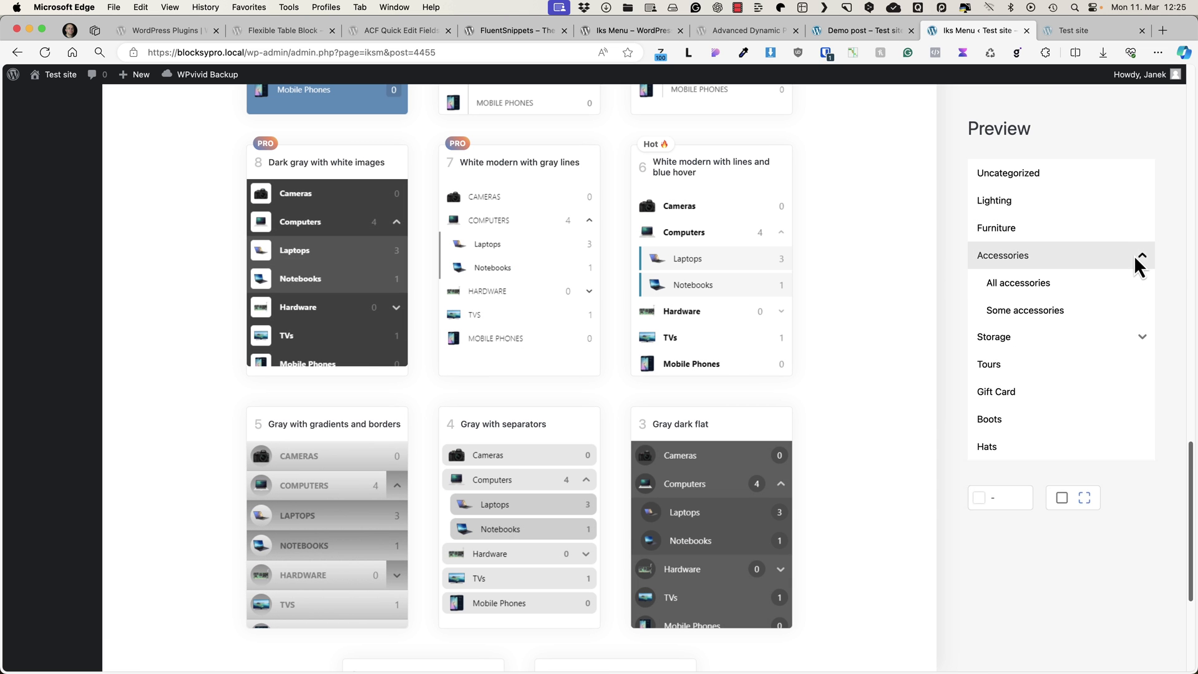
Step: Look over the menu's export and import options and its container display settings
{"action": "scroll", "coordinate": [822, 277], "scroll_direction": "up", "scroll_amount": 15}
{"action": "scroll", "coordinate": [735, 164], "scroll_direction": "up", "scroll_amount": 10}
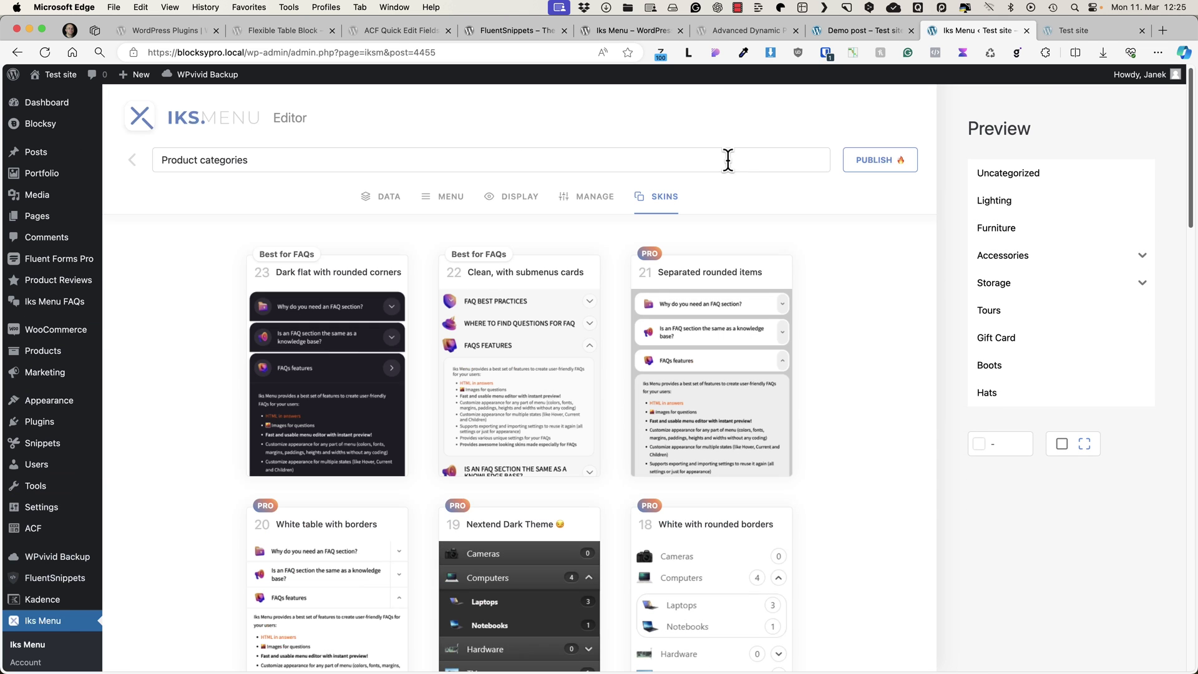
{"action": "left_click", "coordinate": [598, 199]}
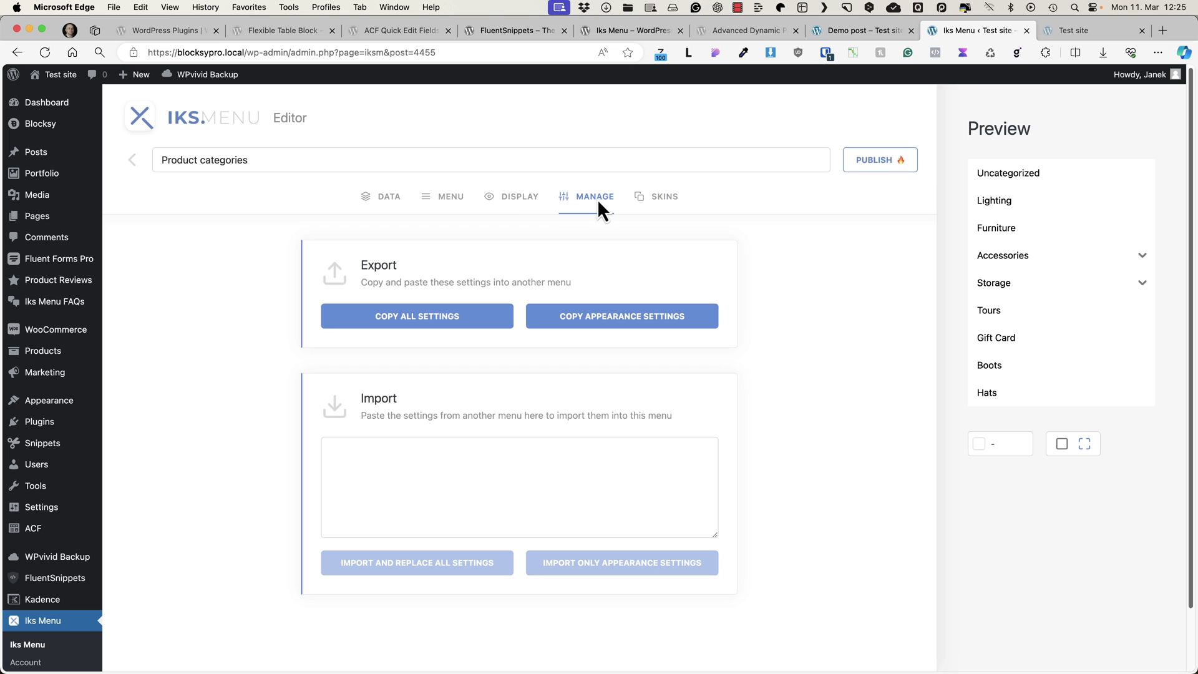
{"action": "left_click", "coordinate": [513, 198]}
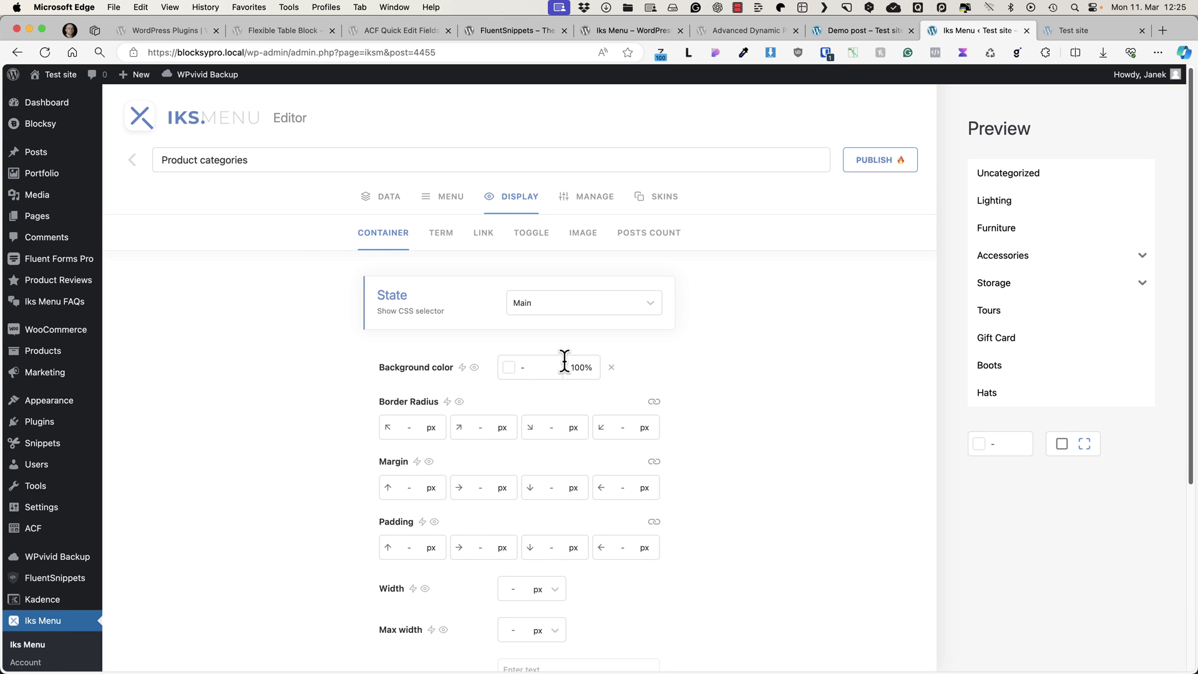
{"action": "scroll", "coordinate": [565, 357], "scroll_direction": "down", "scroll_amount": 3}
{"action": "scroll", "coordinate": [565, 357], "scroll_direction": "up", "scroll_amount": 3}
Step: Look through the Term, Link, Toggle and Image display settings, and check the menu's publishing shortcode
{"action": "left_click", "coordinate": [443, 235]}
{"action": "left_click", "coordinate": [477, 234]}
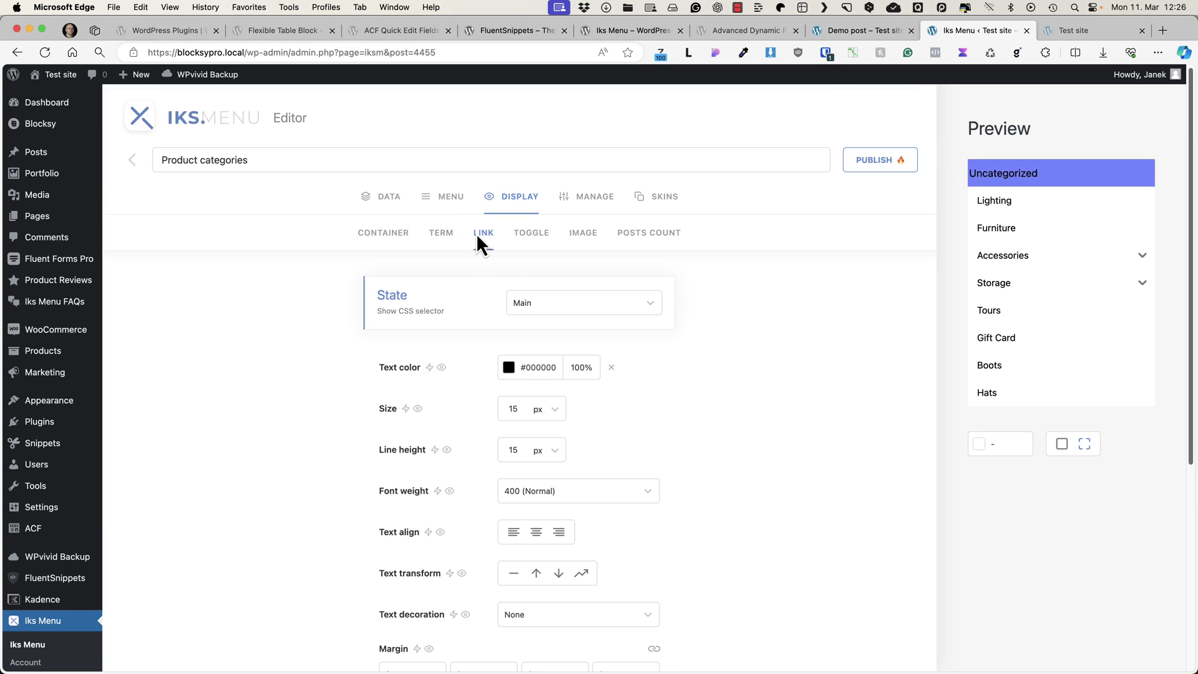
{"action": "left_click", "coordinate": [541, 237]}
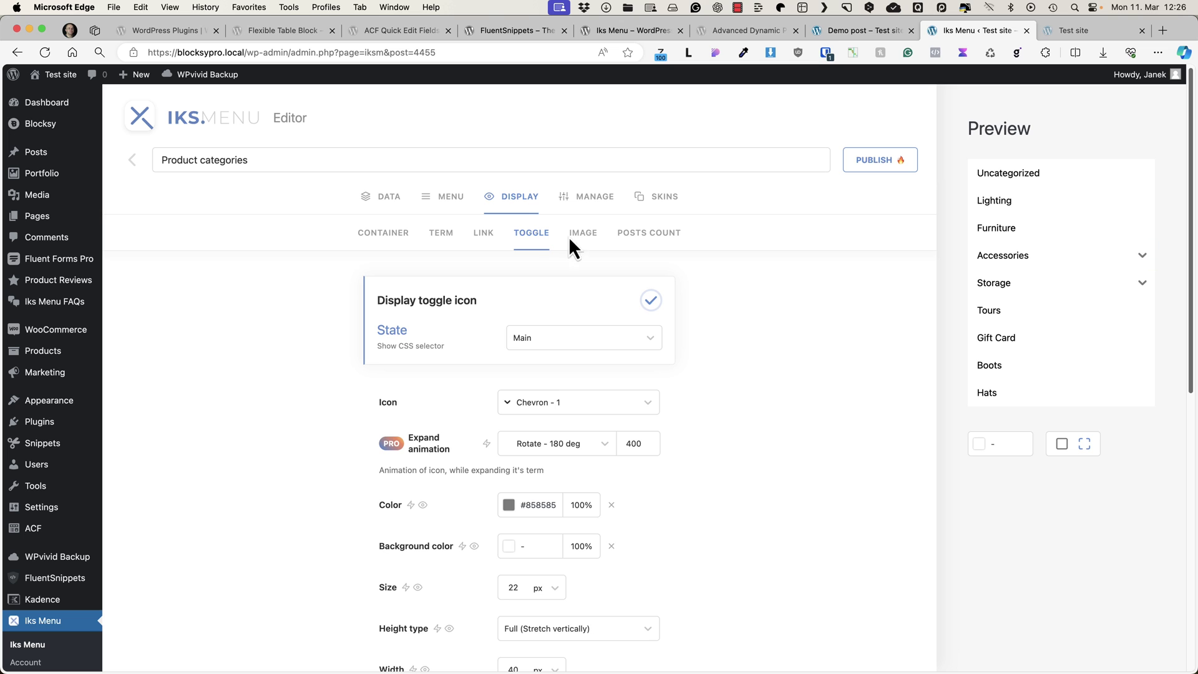
{"action": "left_click", "coordinate": [594, 234]}
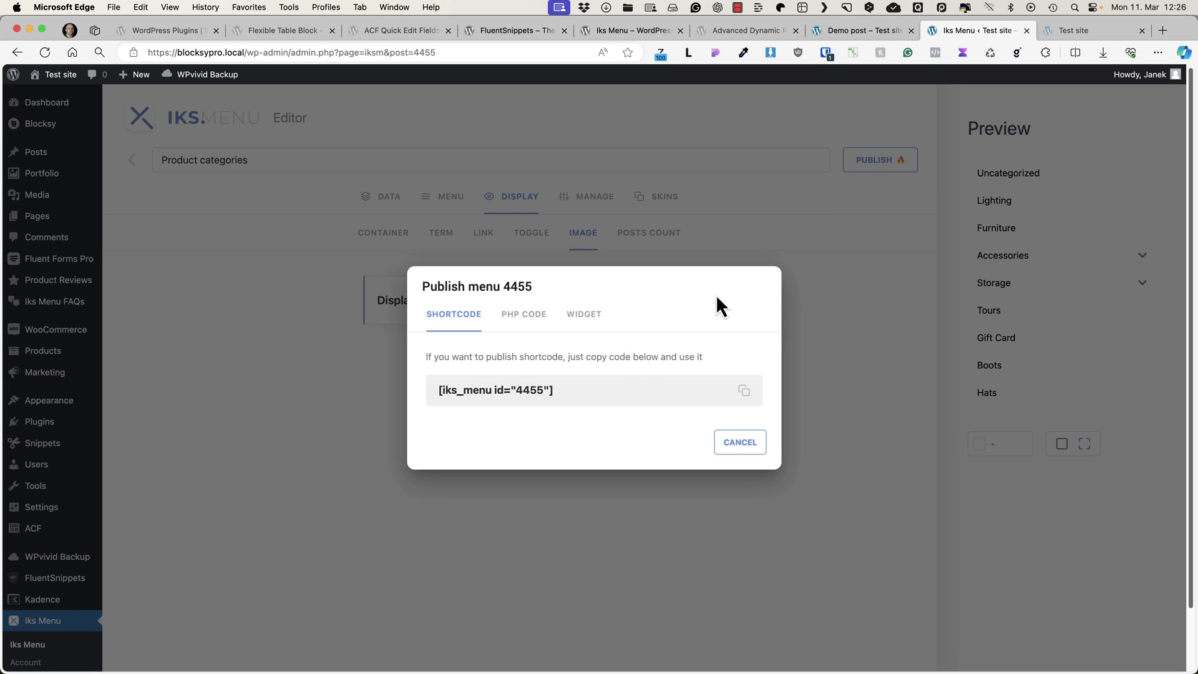
{"action": "left_click", "coordinate": [688, 387]}
{"action": "left_click", "coordinate": [747, 449]}
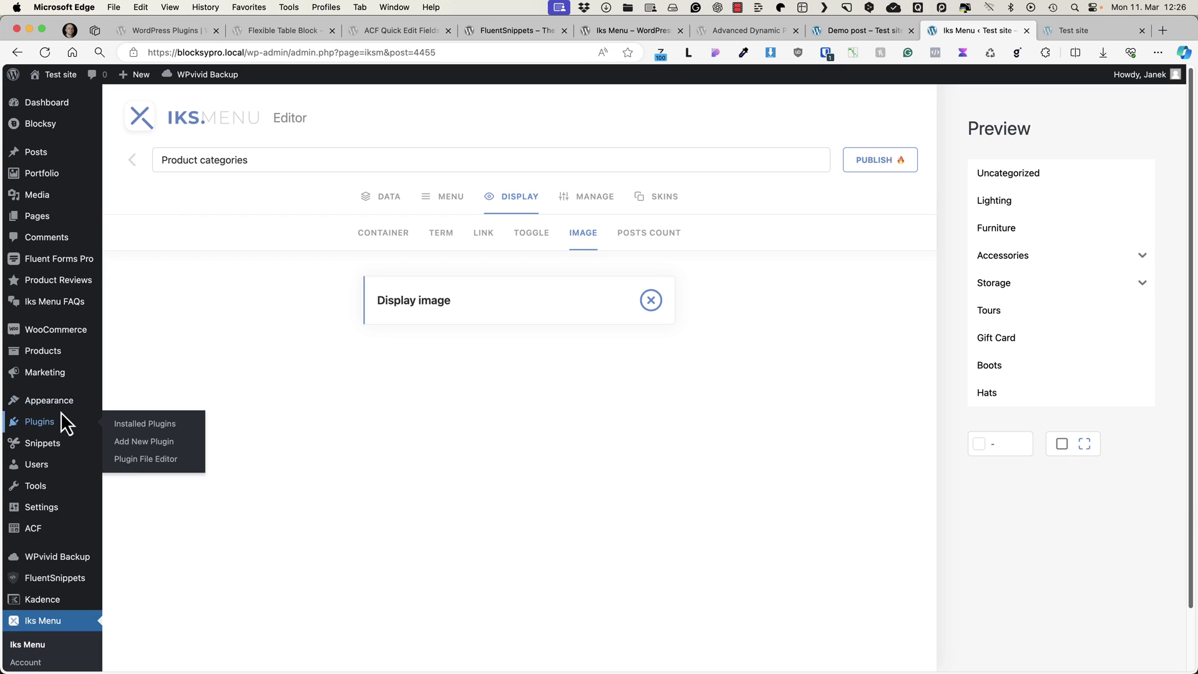
Step: Open the site's widgets and add an Iks Menu widget at the end of the Main Sidebar
{"action": "mouse_move", "coordinate": [67, 406]}
{"action": "left_click", "coordinate": [132, 439]}
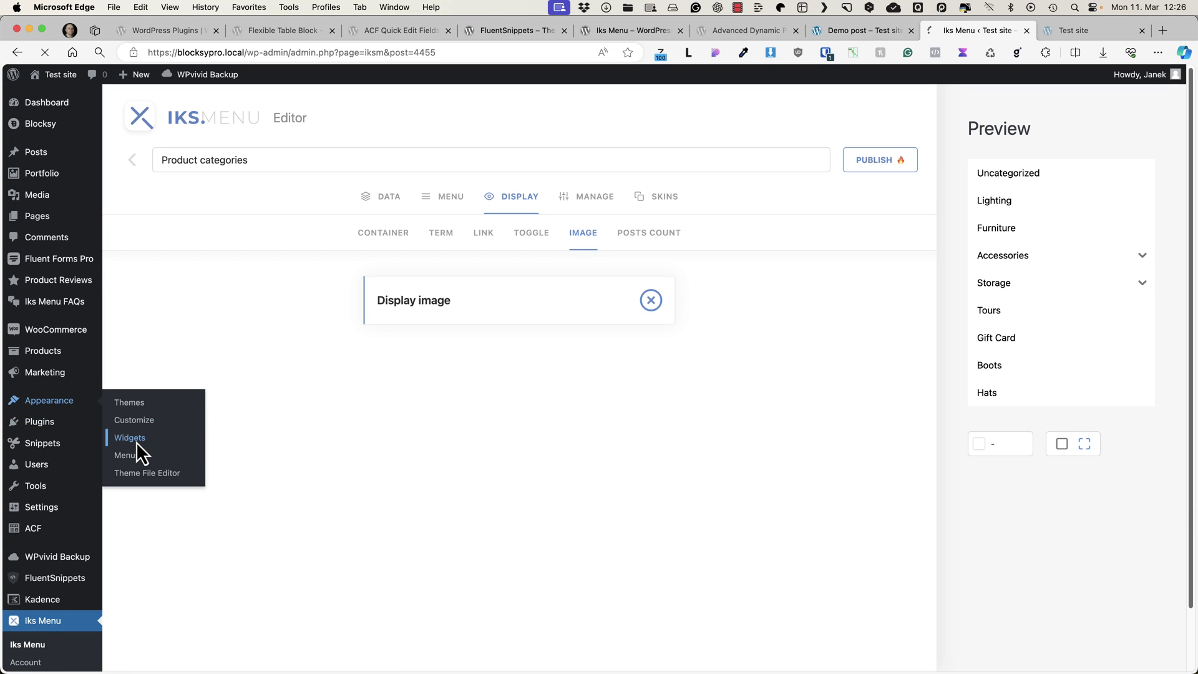
{"action": "scroll", "coordinate": [550, 458], "scroll_direction": "down", "scroll_amount": 2}
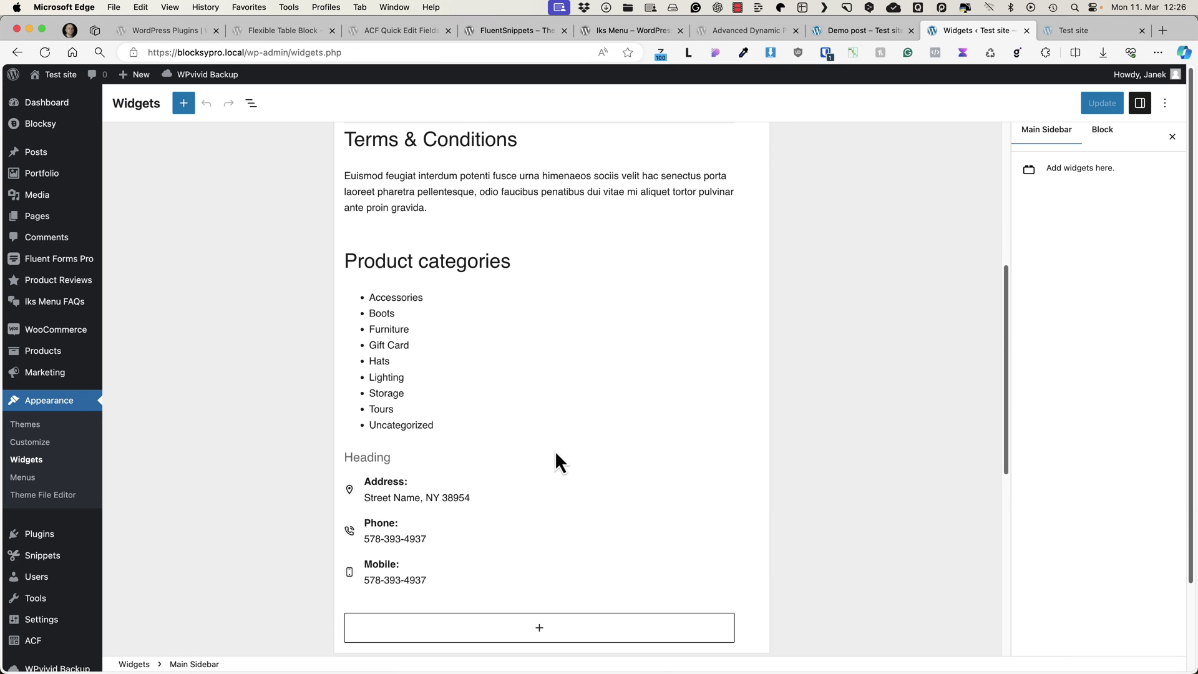
{"action": "scroll", "coordinate": [556, 462], "scroll_direction": "down", "scroll_amount": 3}
{"action": "left_click", "coordinate": [535, 456]}
{"action": "type", "text": "iks"}
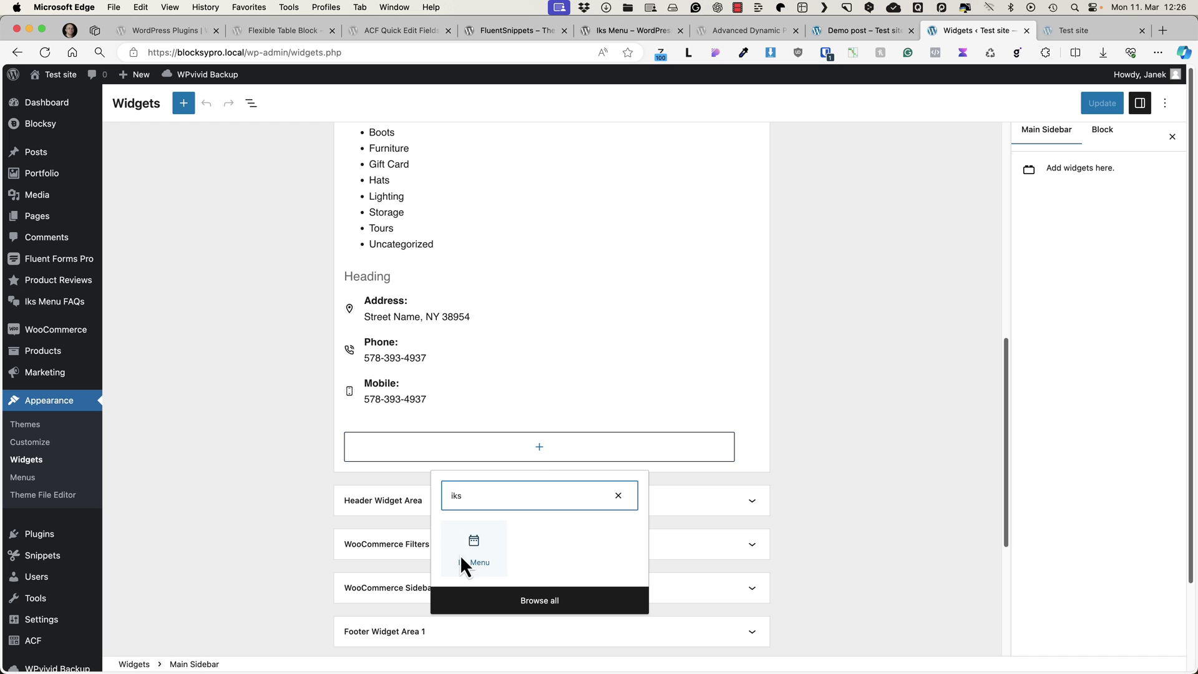
{"action": "left_click", "coordinate": [460, 552]}
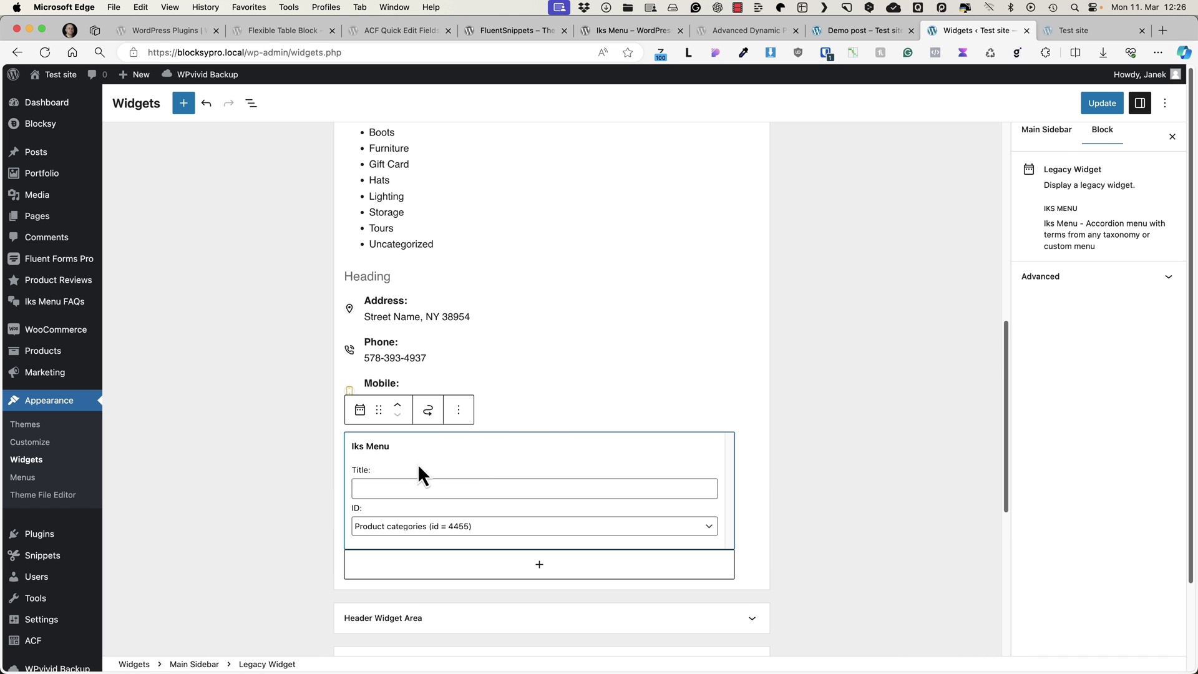
Step: Title the Iks Menu widget "Categories", use the Product categories (id = 4455) menu, and save the widgets
{"action": "scroll", "coordinate": [541, 417], "scroll_direction": "down", "scroll_amount": 2}
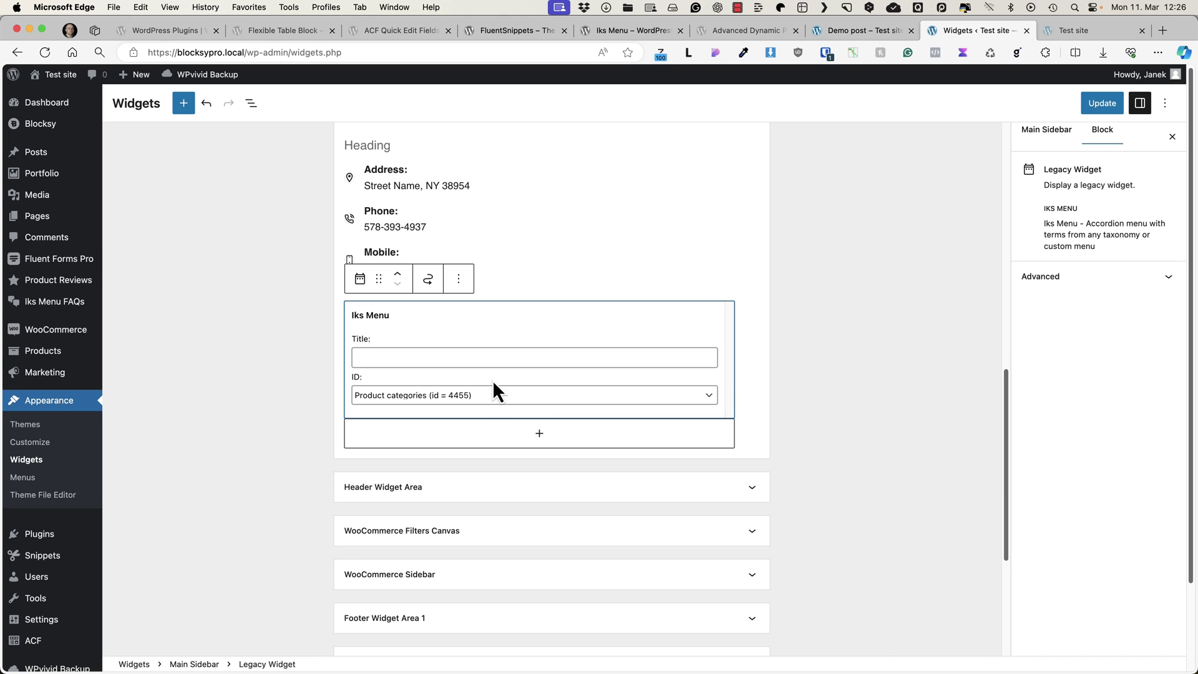
{"action": "left_click", "coordinate": [431, 397]}
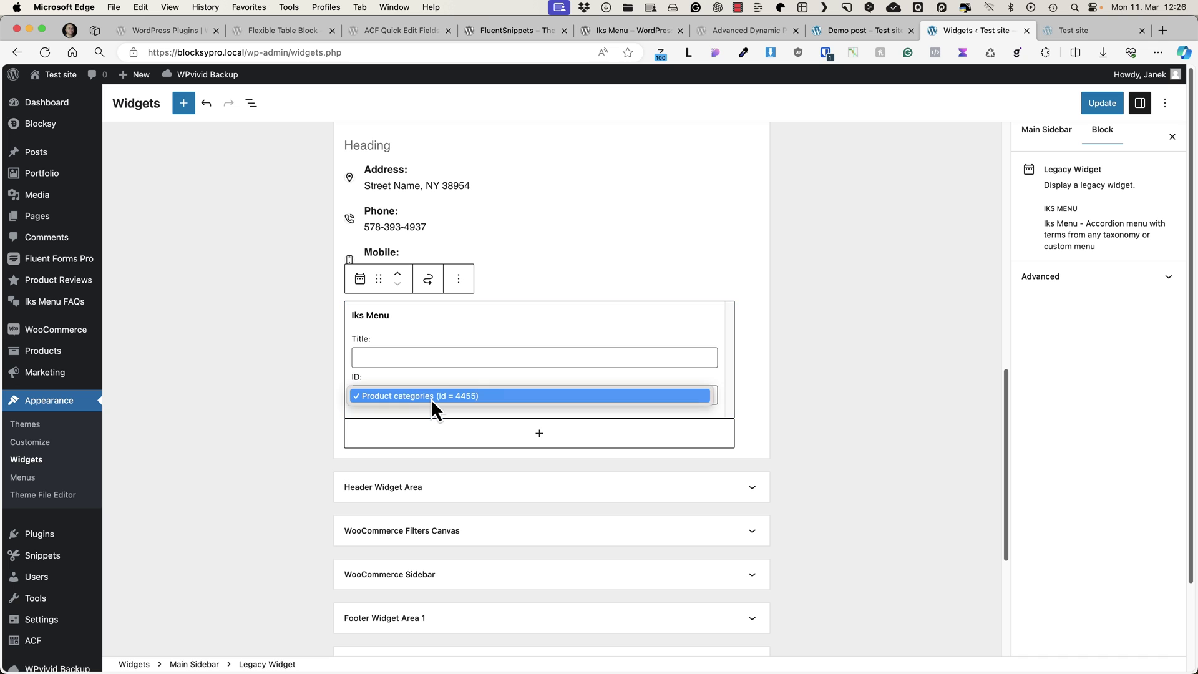
{"action": "left_click", "coordinate": [431, 397]}
{"action": "left_click", "coordinate": [428, 358]}
{"action": "type", "text": "Ctagories"}
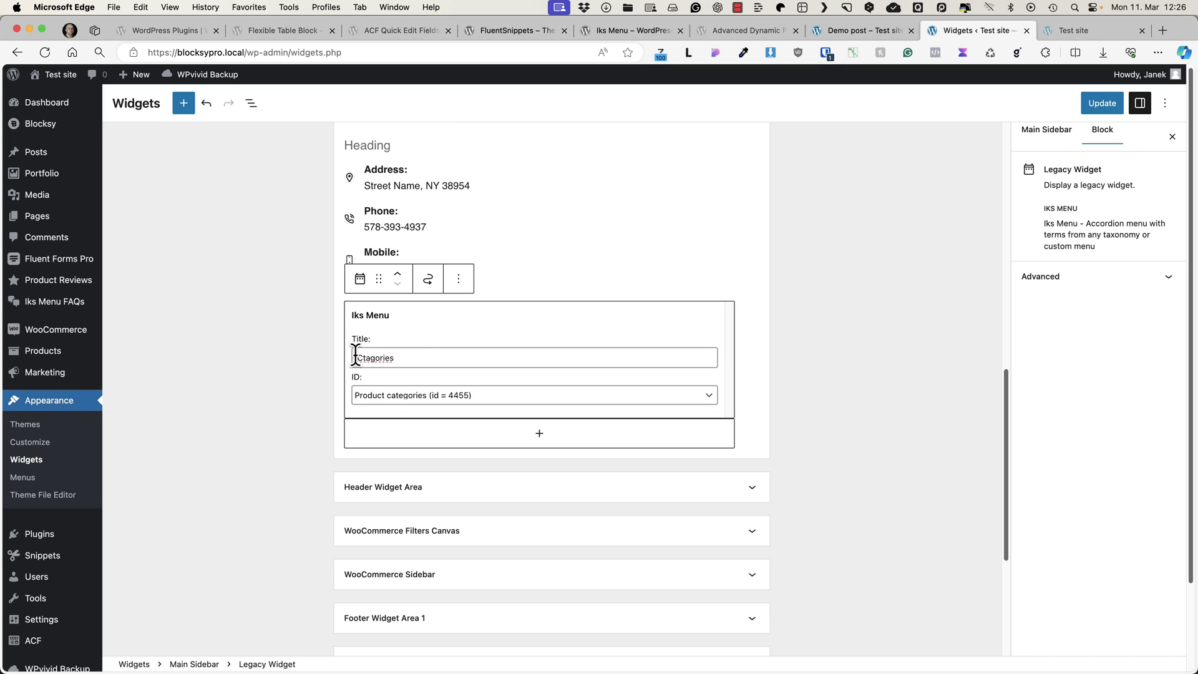
{"action": "left_click", "coordinate": [362, 358]}
{"action": "type", "text": "e"}
{"action": "left_click", "coordinate": [1099, 104]}
Step: Check the category menu in the live site's blog sidebar by expanding and collapsing Accessories and Storage
{"action": "left_click", "coordinate": [1069, 30]}
{"action": "left_click", "coordinate": [455, 174]}
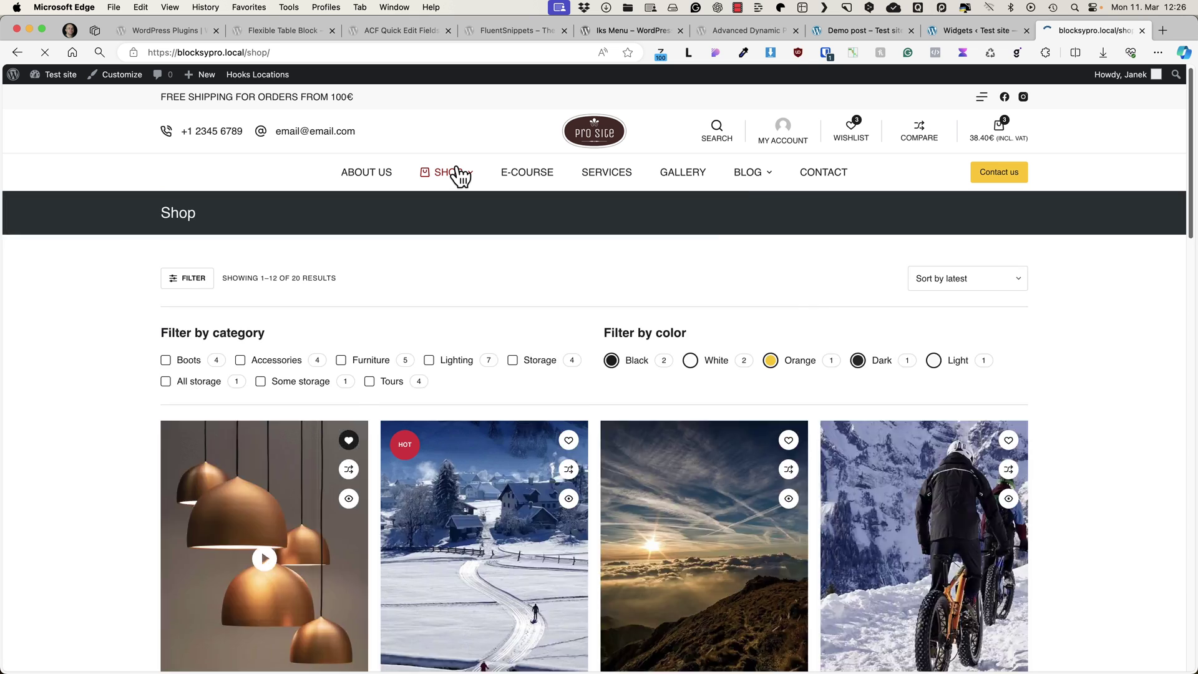
{"action": "left_click", "coordinate": [747, 178]}
{"action": "scroll", "coordinate": [990, 394], "scroll_direction": "down", "scroll_amount": 10}
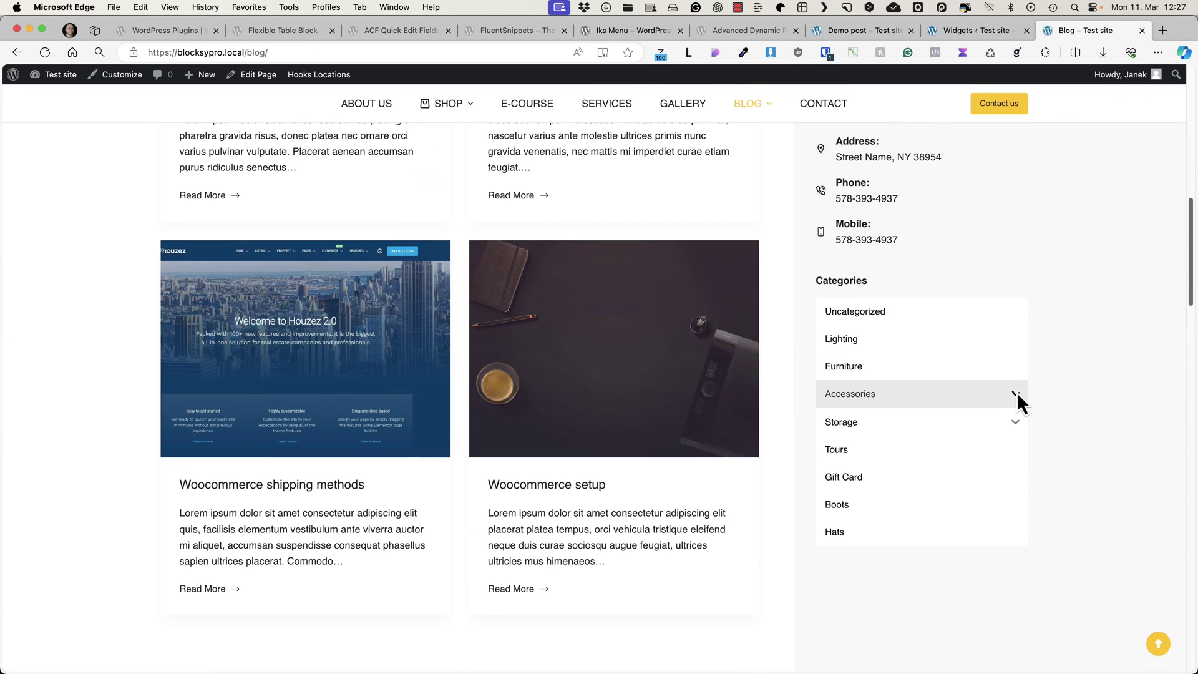
{"action": "left_click", "coordinate": [1017, 392]}
{"action": "left_click", "coordinate": [1018, 398]}
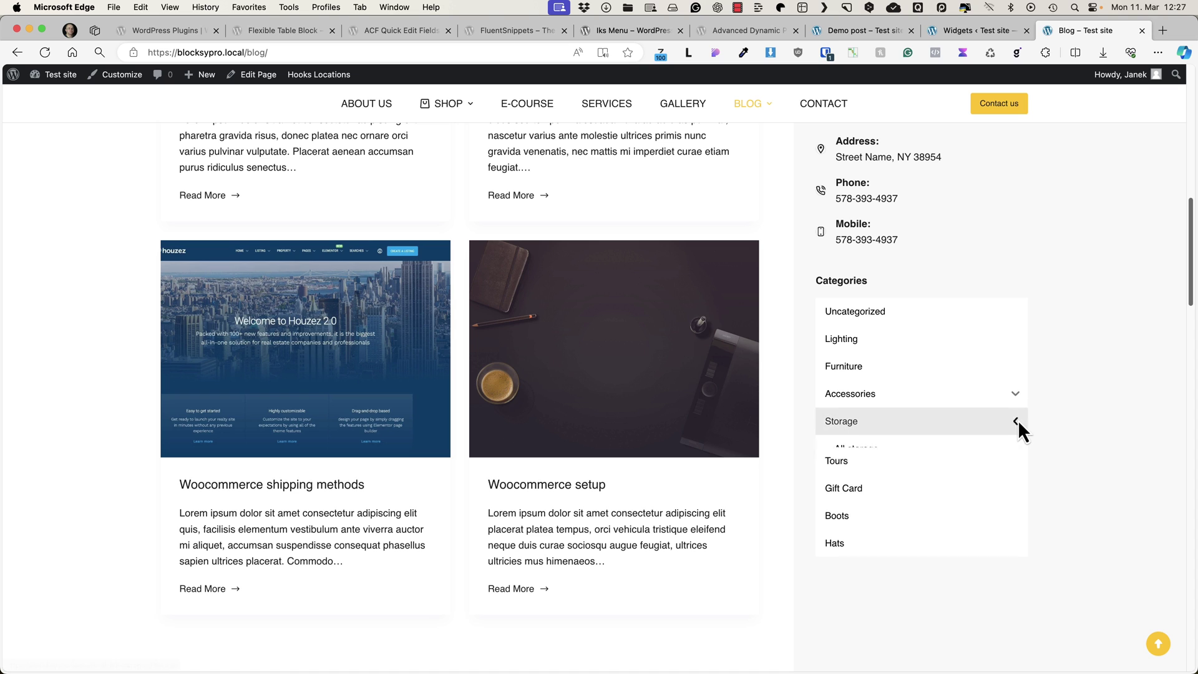
{"action": "left_click", "coordinate": [1018, 420]}
{"action": "left_click", "coordinate": [1018, 421]}
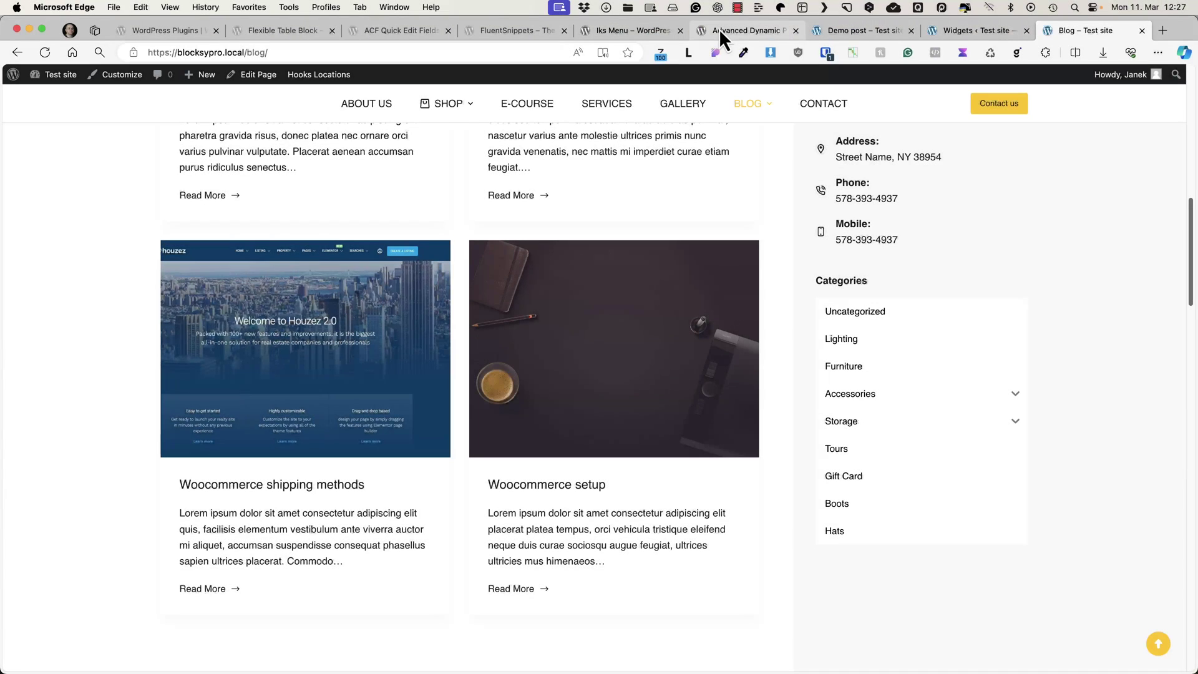
Step: View the Advanced Dynamic Pricing for WooCommerce plugin page, and open WooCommerce's Pricing Rules in the test site's admin area
{"action": "left_click", "coordinate": [719, 29]}
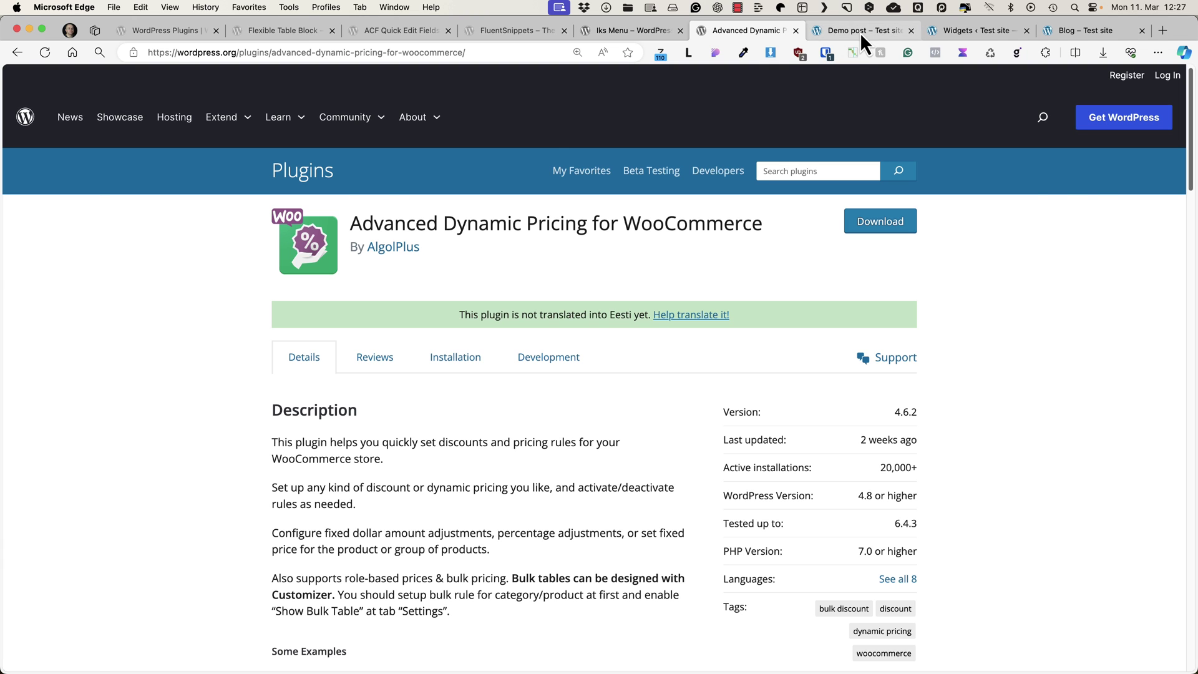
{"action": "left_click", "coordinate": [946, 31]}
{"action": "mouse_move", "coordinate": [70, 282]}
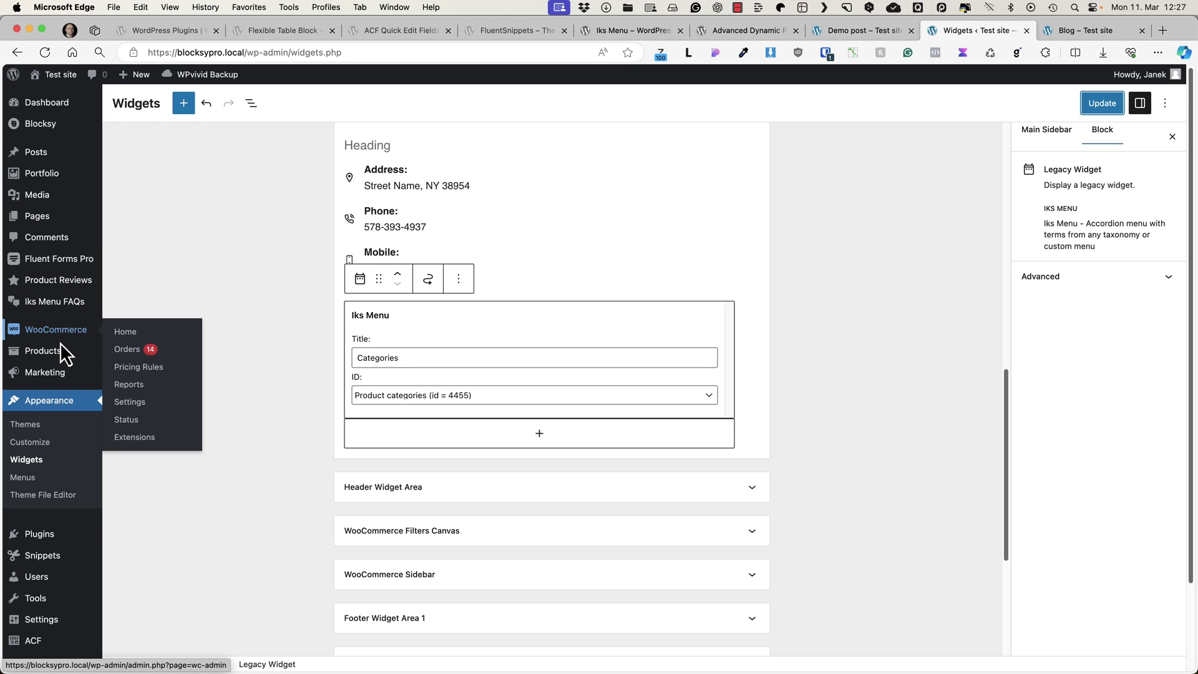
{"action": "mouse_move", "coordinate": [60, 344]}
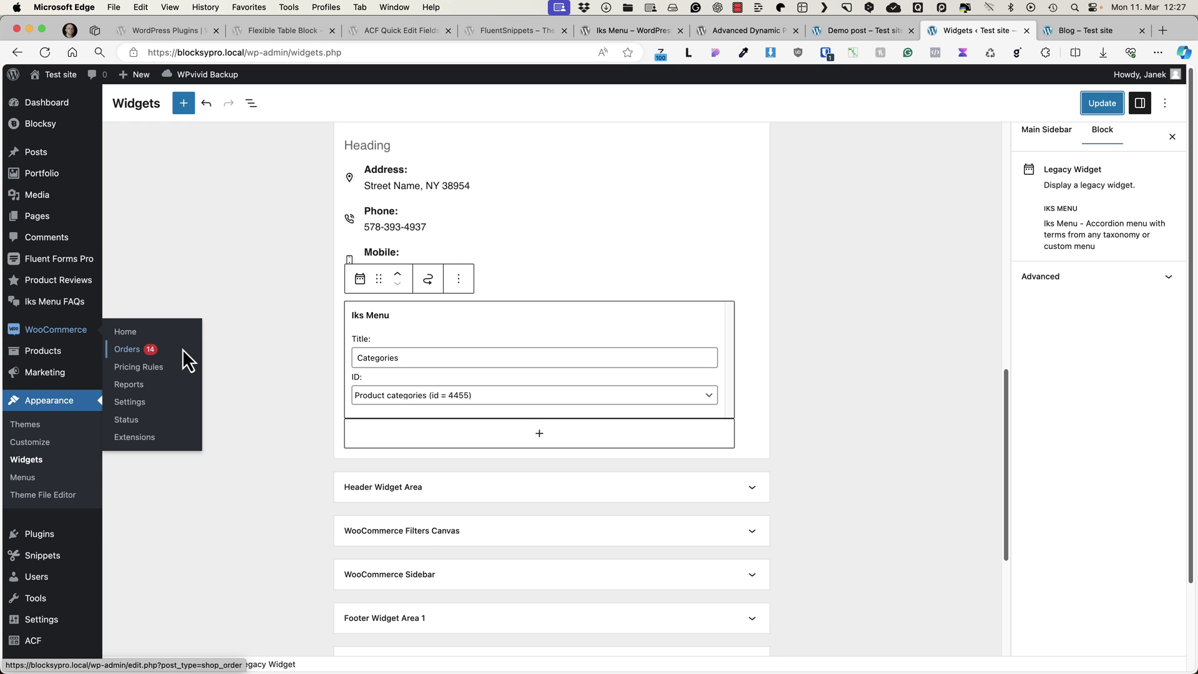
{"action": "left_click", "coordinate": [151, 370]}
{"action": "key", "text": "Return"}
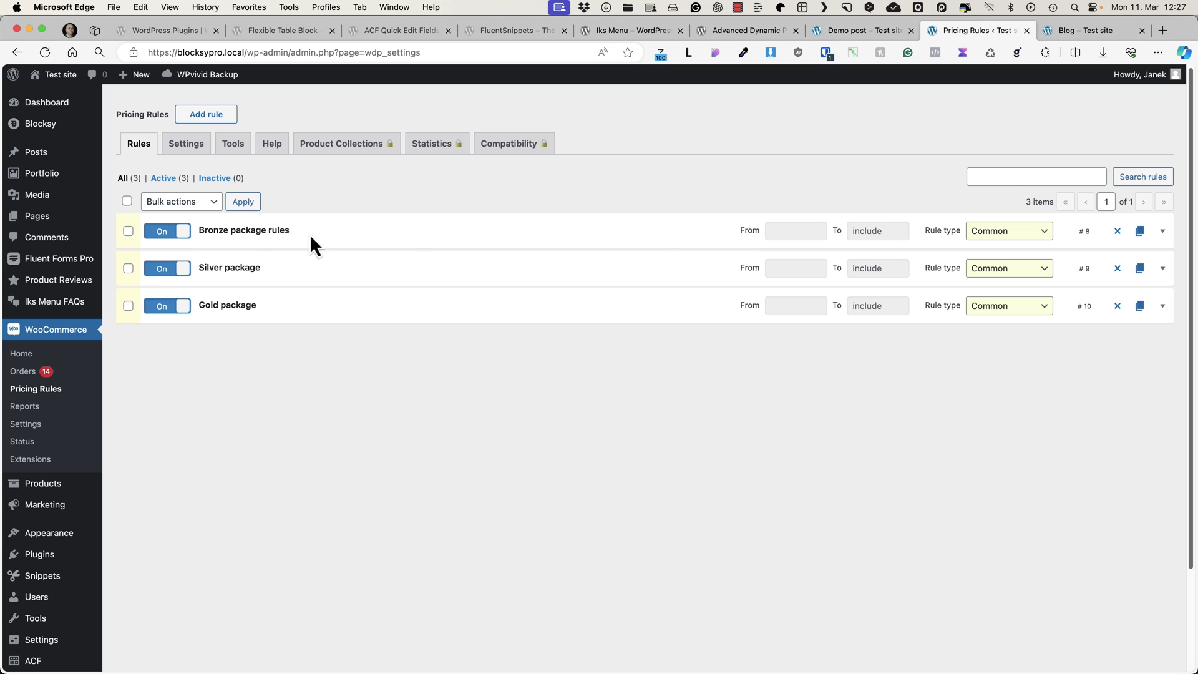
Step: Add a new pricing rule of the Bulk discount type and put Golden Lamp in its excluded products
{"action": "left_click", "coordinate": [205, 114]}
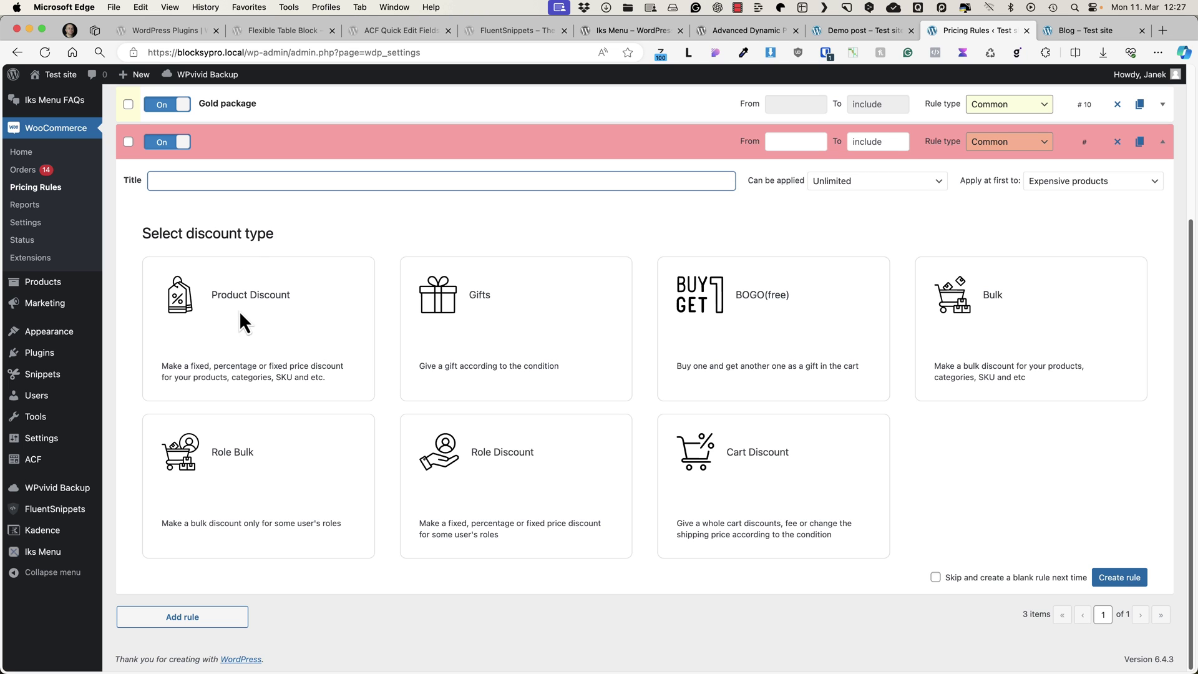
{"action": "left_click", "coordinate": [1002, 286]}
{"action": "left_click", "coordinate": [593, 257]}
{"action": "type", "text": "lamp"}
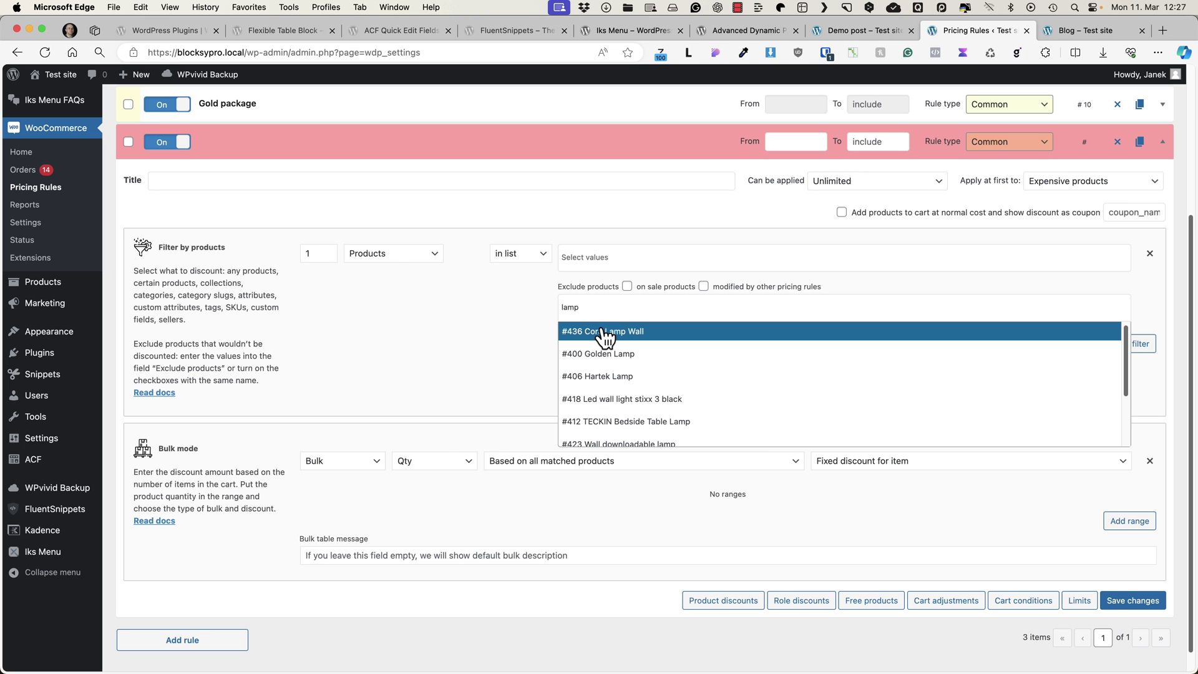
{"action": "left_click", "coordinate": [604, 353]}
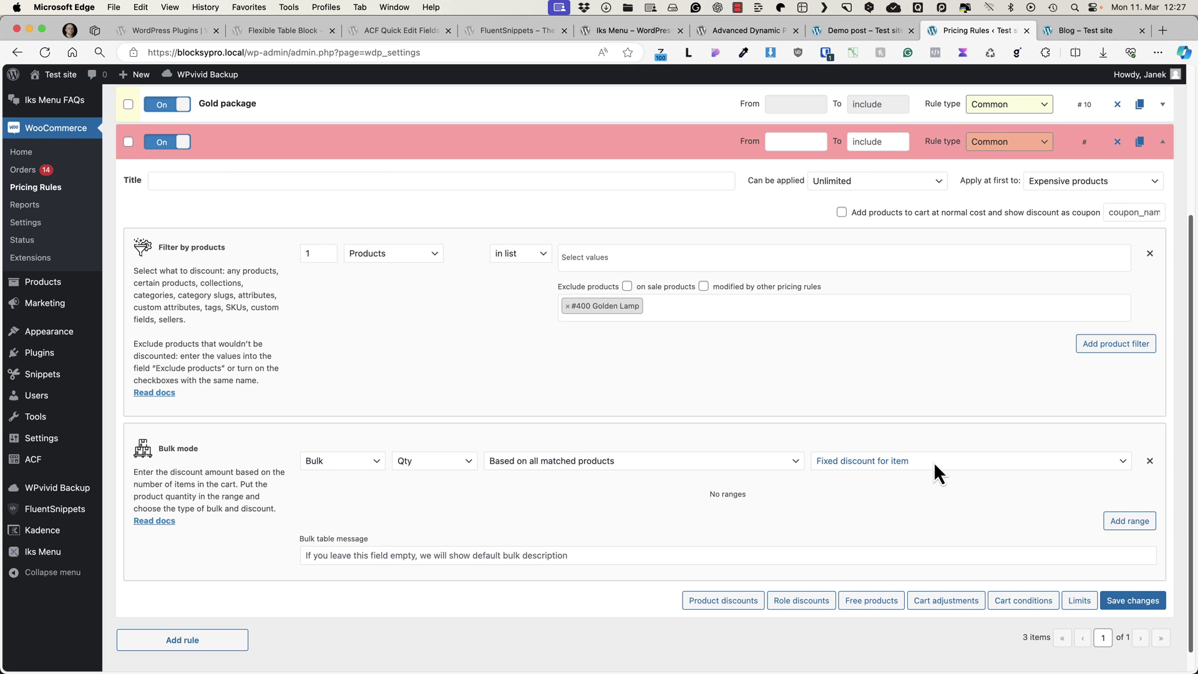
Step: Add a bulk range for quantities 3 to 5 with a 10 discount, and set the discount type to Percentage discount
{"action": "scroll", "coordinate": [876, 463], "scroll_direction": "down", "scroll_amount": 1}
{"action": "left_click", "coordinate": [1130, 498]}
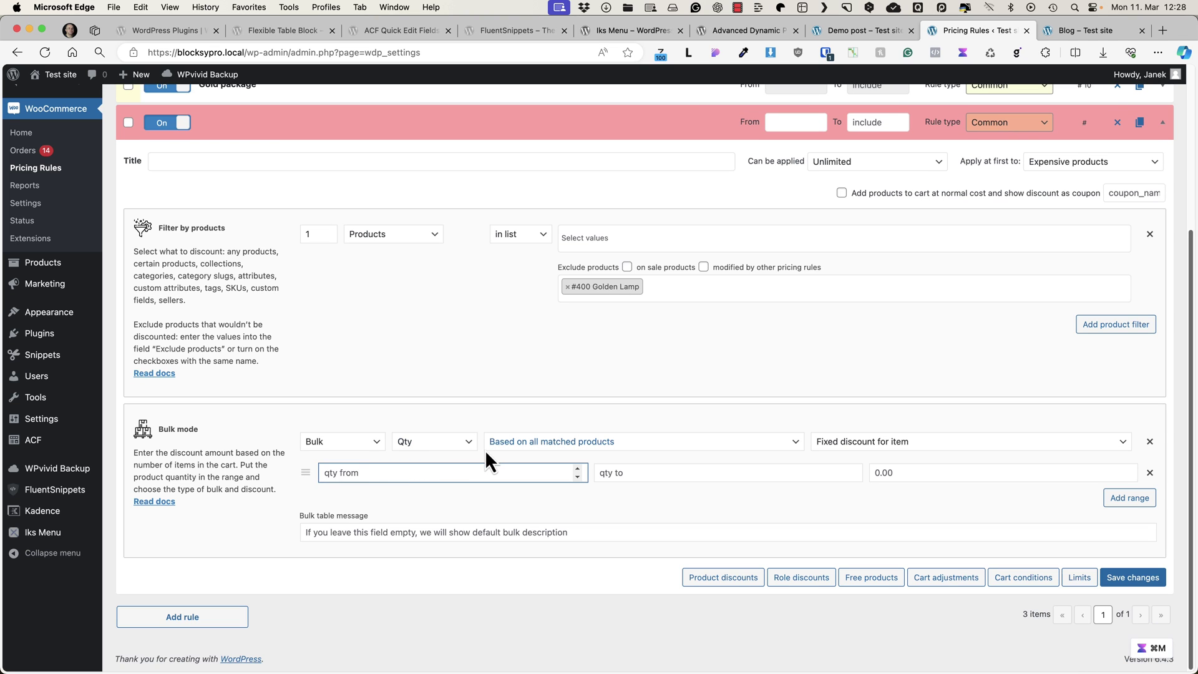
{"action": "type", "text": "3"}
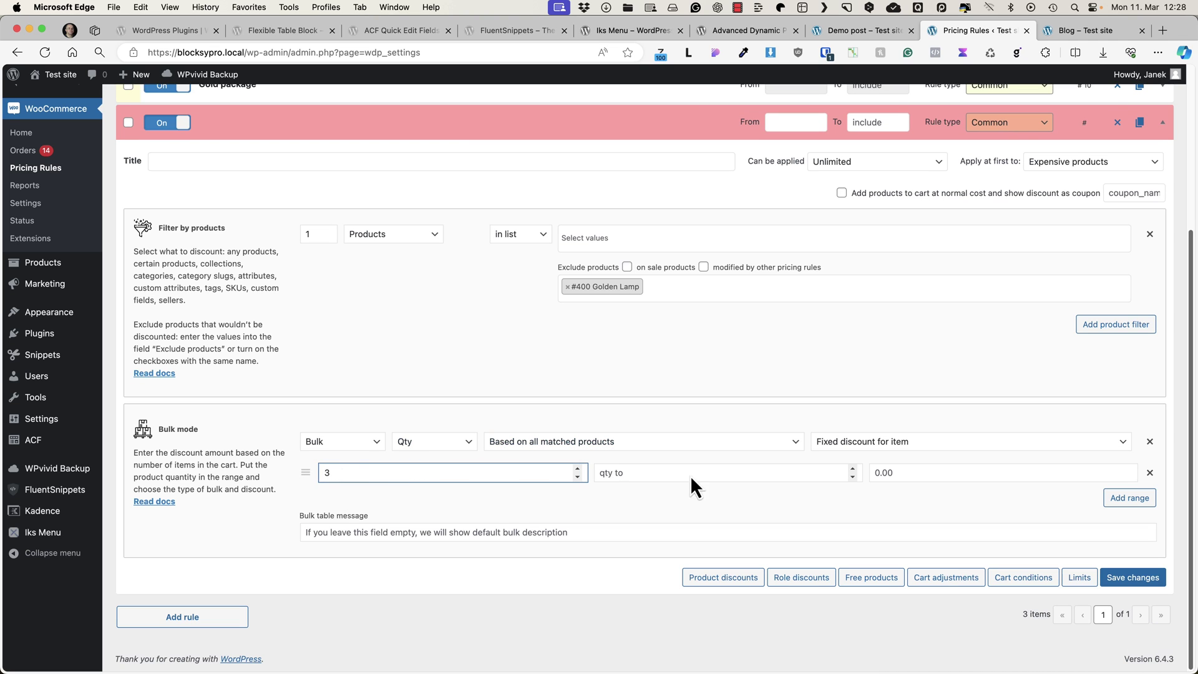
{"action": "left_click", "coordinate": [625, 478]}
{"action": "type", "text": "5"}
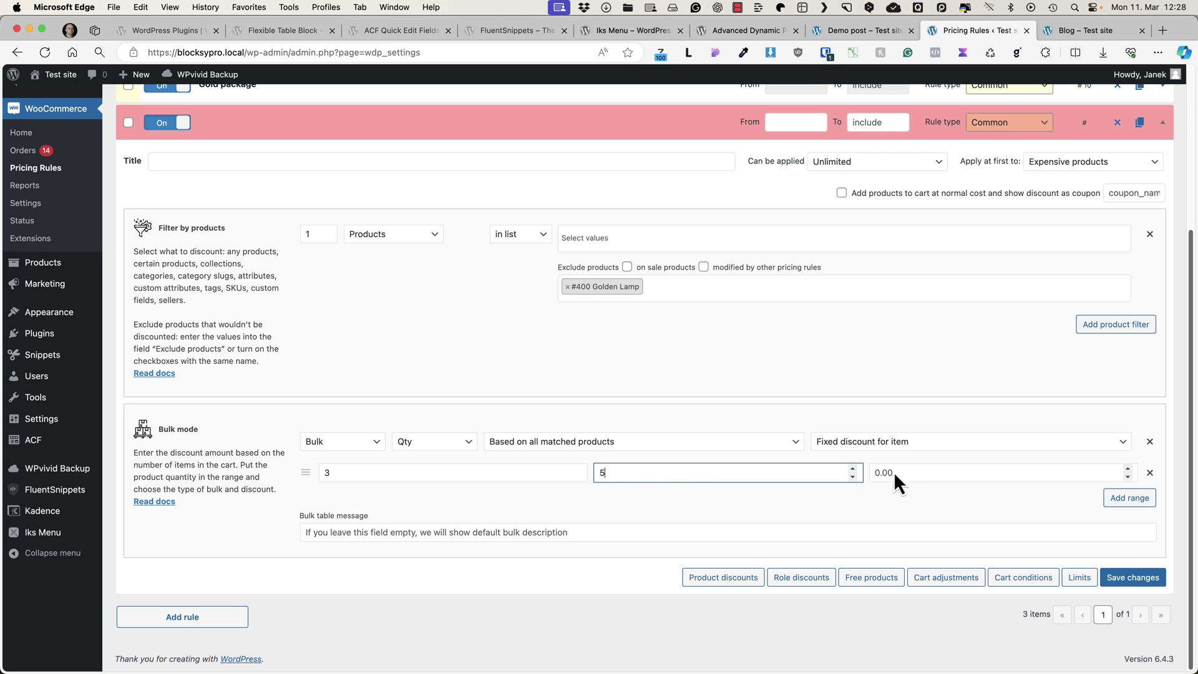
{"action": "left_click", "coordinate": [936, 473]}
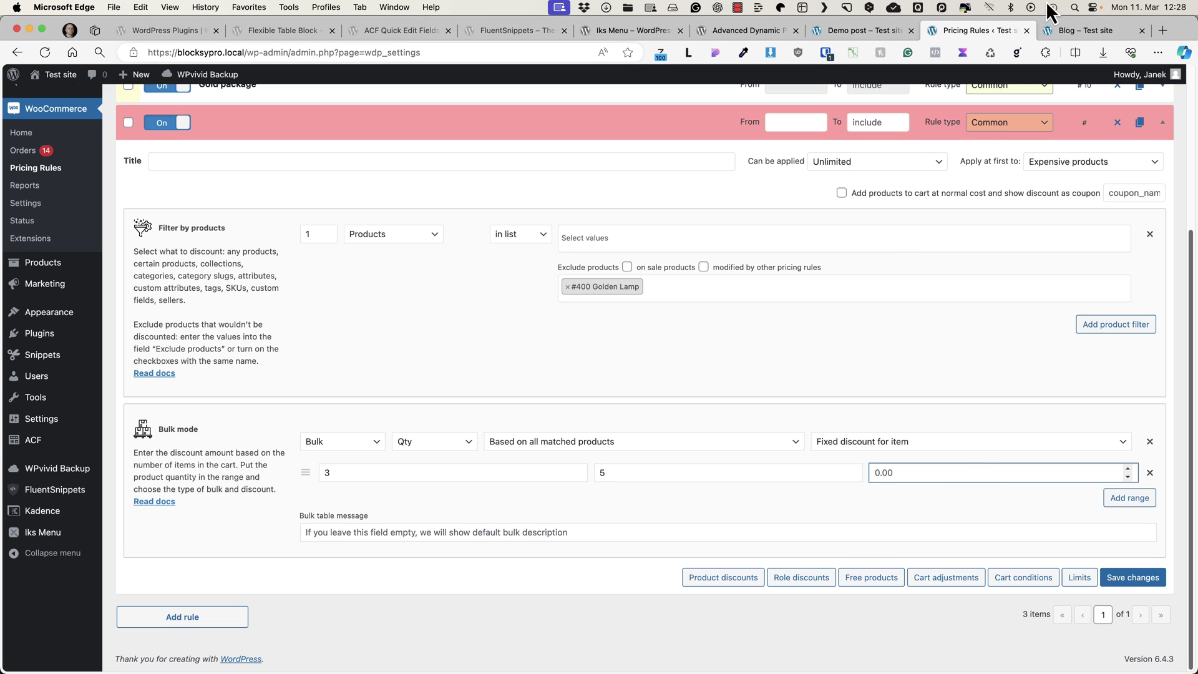
{"action": "left_click", "coordinate": [863, 441]}
{"action": "left_click", "coordinate": [840, 472]}
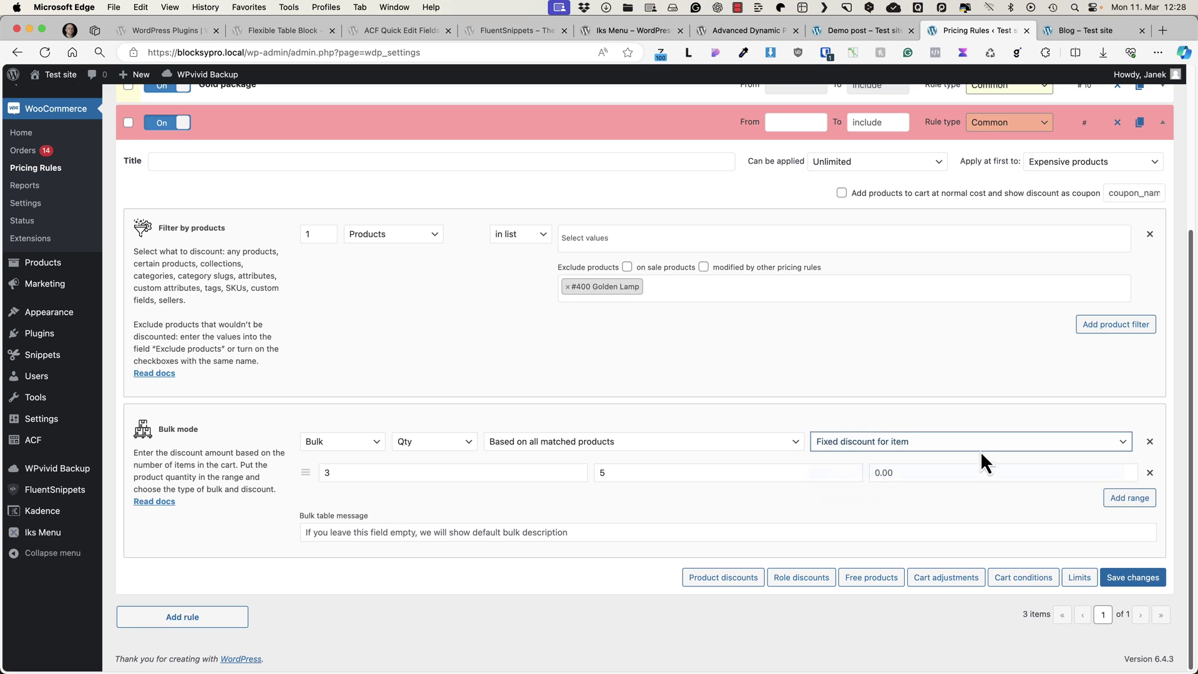
{"action": "left_click", "coordinate": [903, 472]}
{"action": "type", "text": "1"}
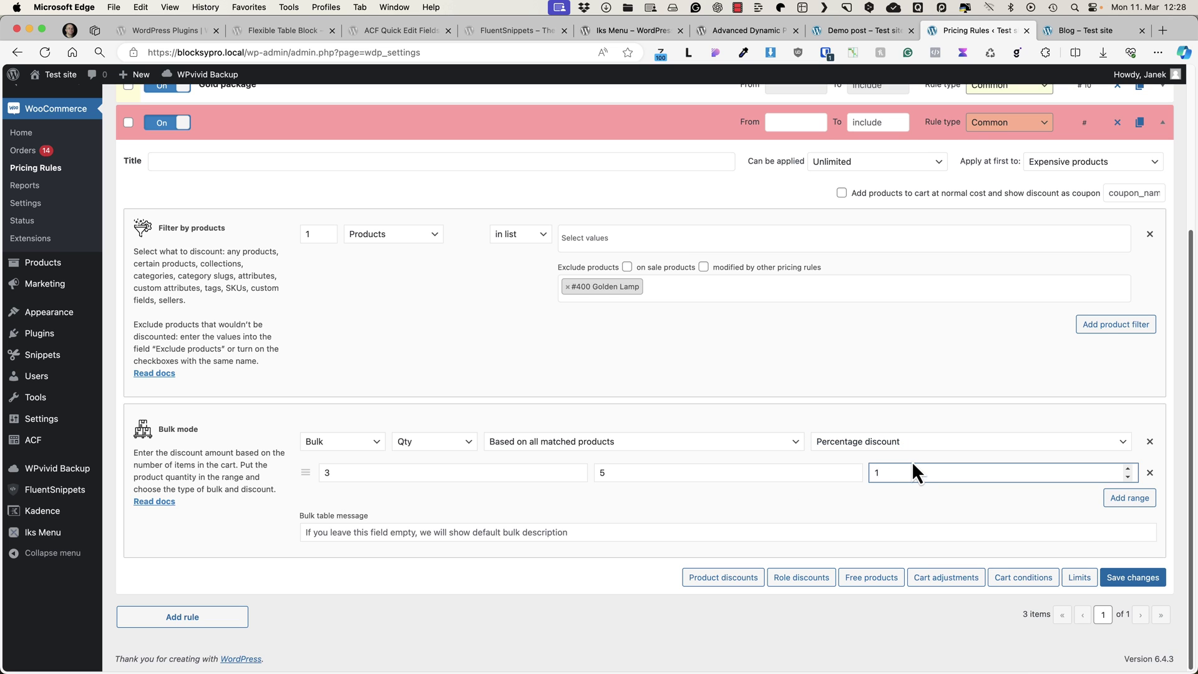
{"action": "type", "text": "0"}
Step: Add a second bulk range for quantities 6 to 8 with a 20 percent discount and save the pricing rule
{"action": "left_click", "coordinate": [1130, 497]}
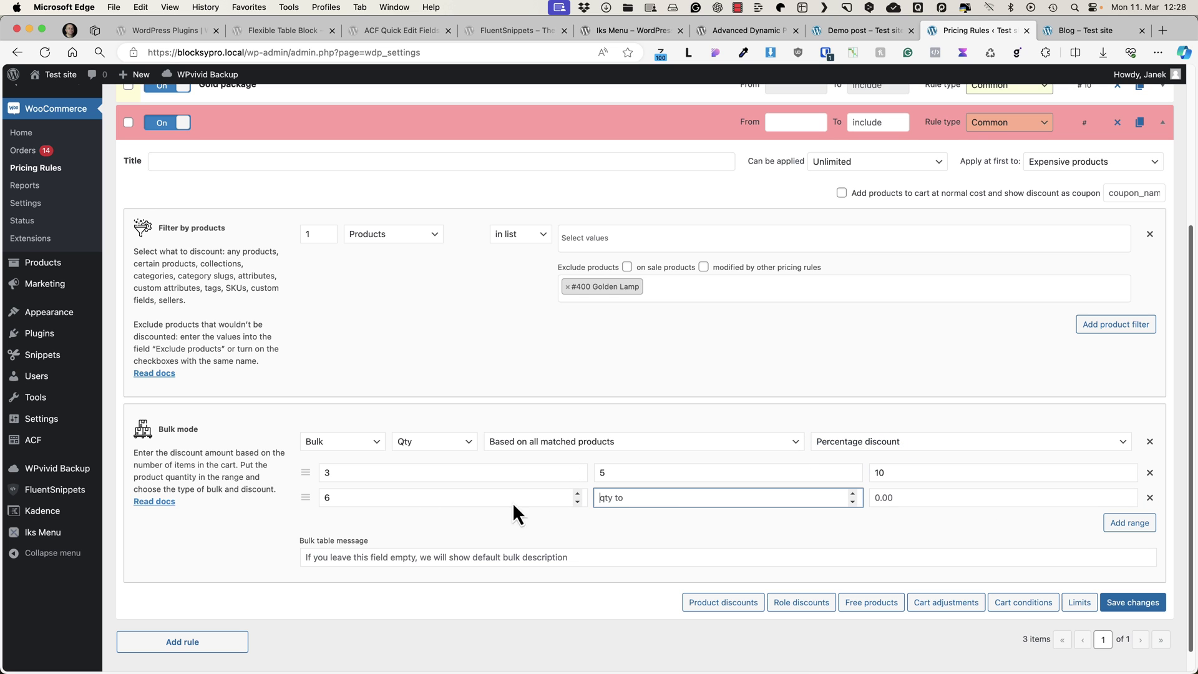
{"action": "type", "text": "8"}
{"action": "left_click", "coordinate": [887, 501]}
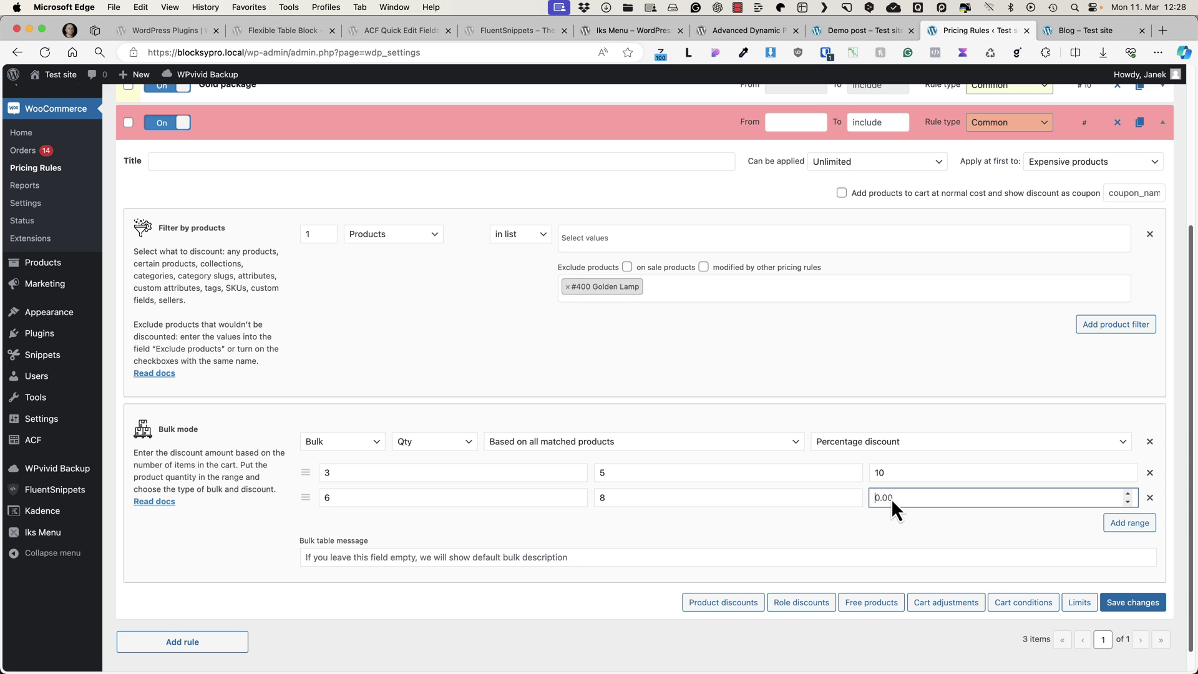
{"action": "type", "text": "20"}
{"action": "left_click", "coordinate": [1127, 603]}
Step: Open the Golden Lamp product from the live shop's Lighting category to check its bulk pricing table
{"action": "left_click", "coordinate": [1078, 30]}
{"action": "scroll", "coordinate": [541, 257], "scroll_direction": "up", "scroll_amount": 10}
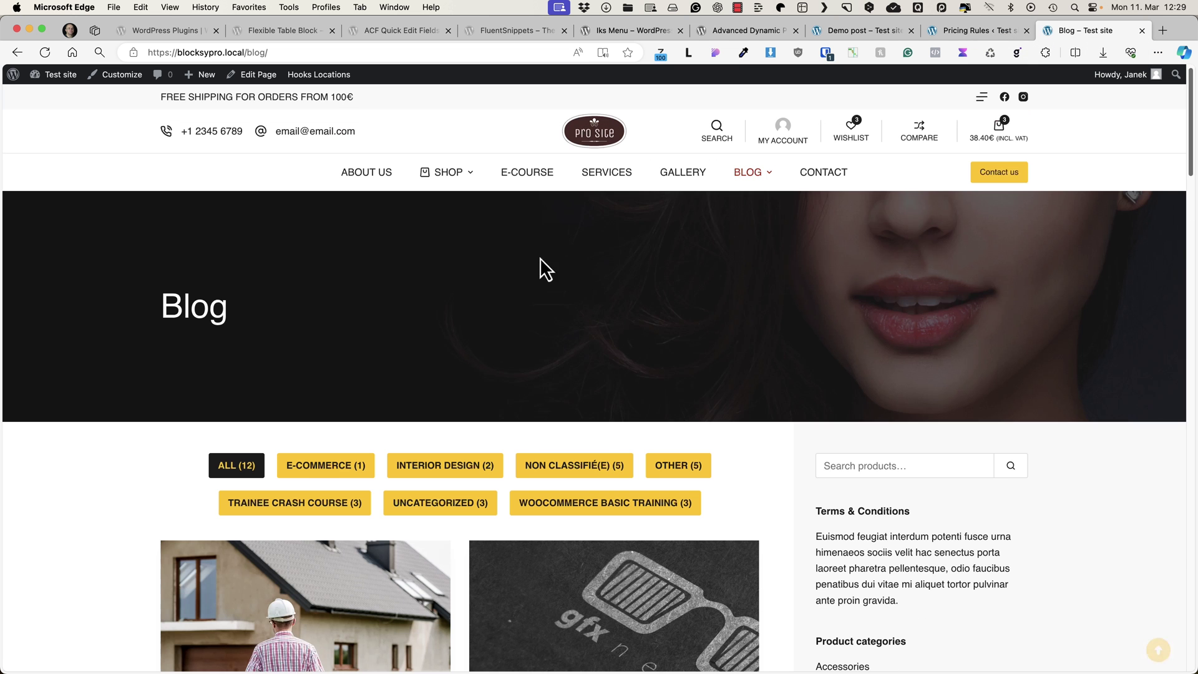
{"action": "mouse_move", "coordinate": [435, 184]}
{"action": "left_click", "coordinate": [272, 218]}
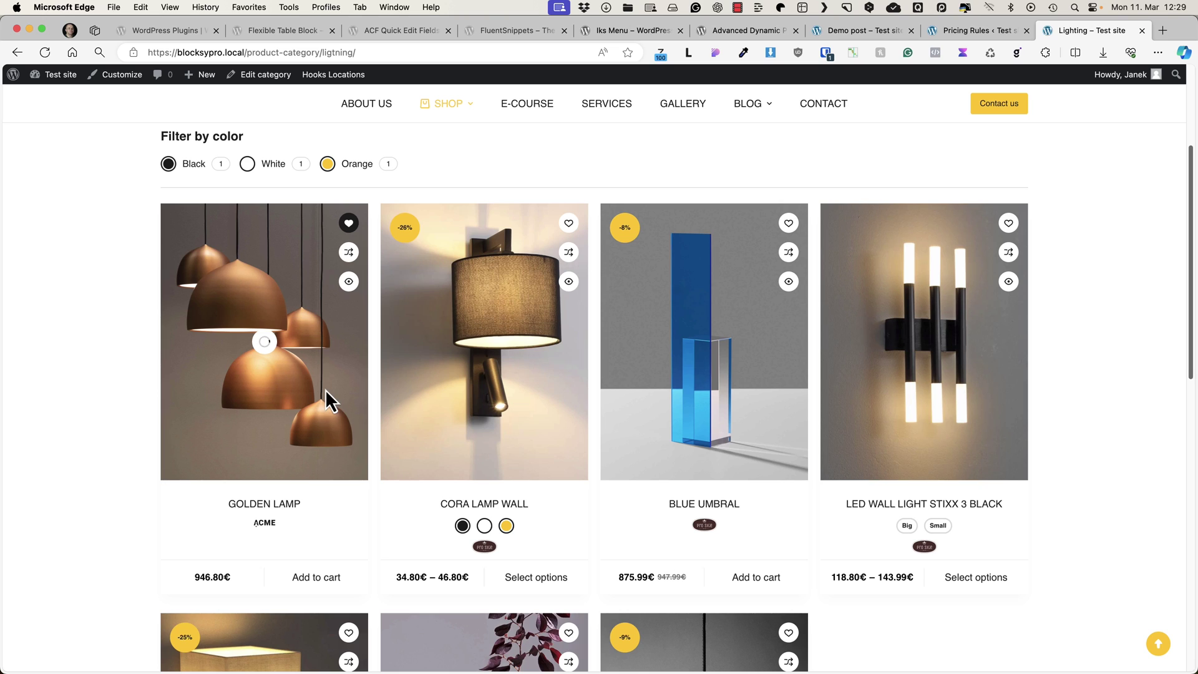
{"action": "left_click", "coordinate": [290, 504]}
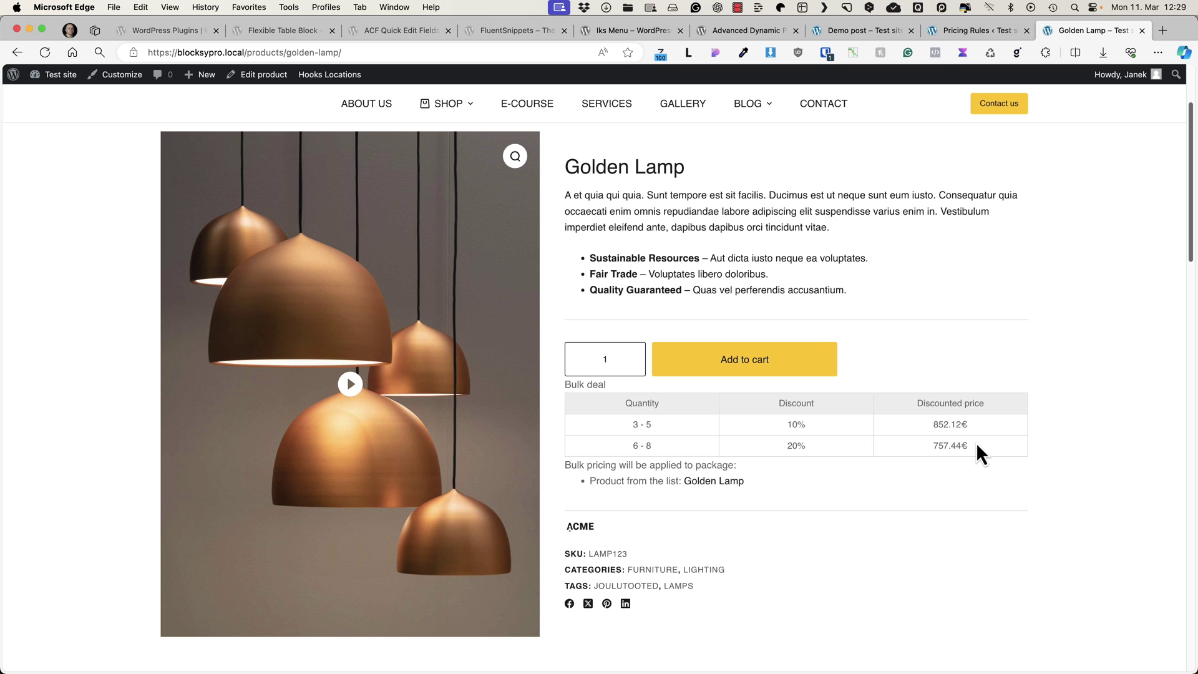
Step: Disable "Show bulk table on product page" in the Bulk table settings of Pricing Rules and save the changes
{"action": "left_click", "coordinate": [975, 33]}
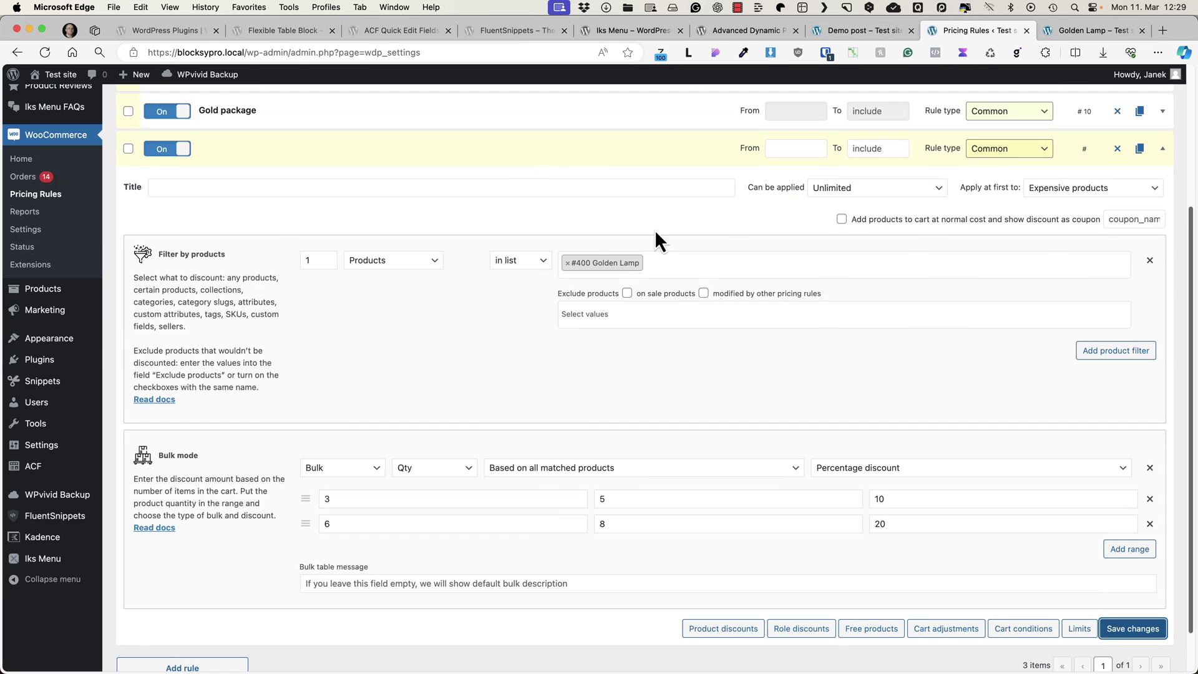
{"action": "scroll", "coordinate": [654, 230], "scroll_direction": "up", "scroll_amount": 3}
{"action": "left_click", "coordinate": [188, 144]}
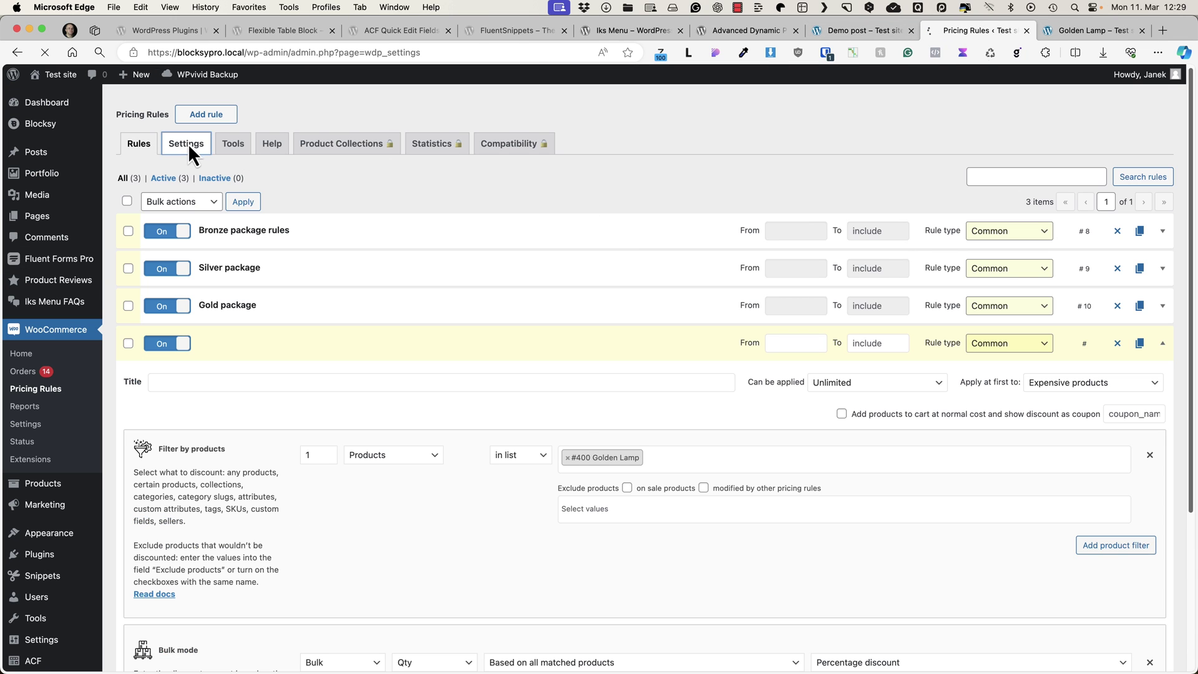
{"action": "left_click", "coordinate": [148, 215]}
{"action": "left_click", "coordinate": [136, 246]}
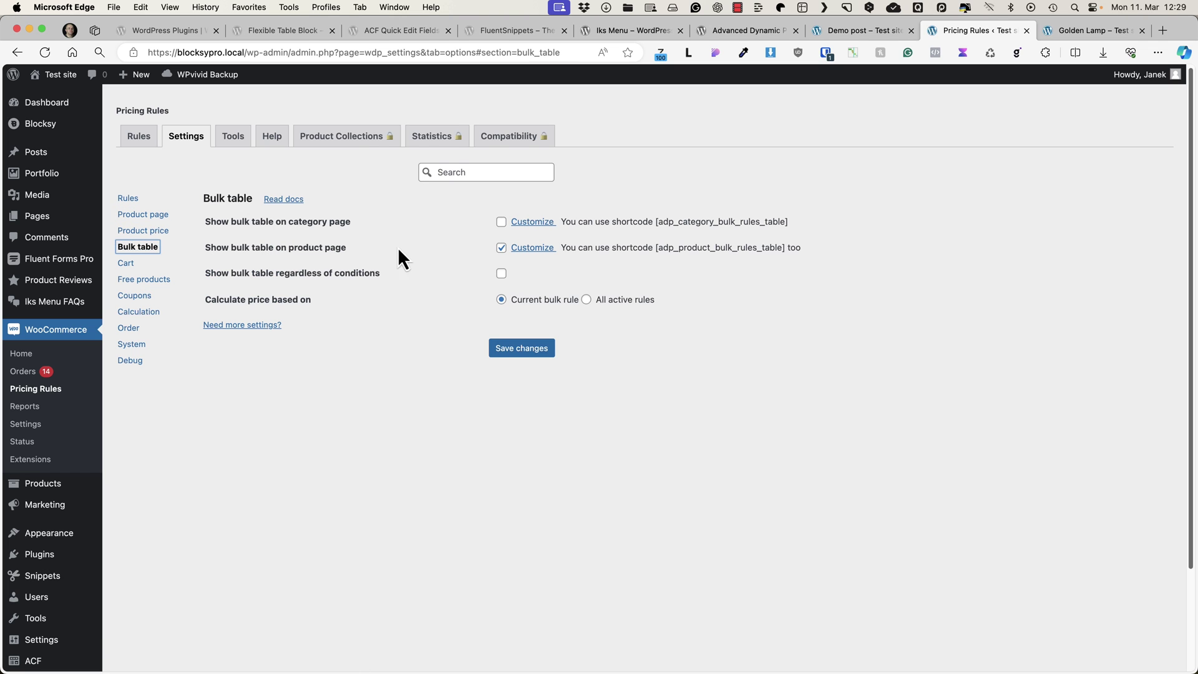
{"action": "left_click", "coordinate": [502, 249]}
{"action": "left_click", "coordinate": [530, 354]}
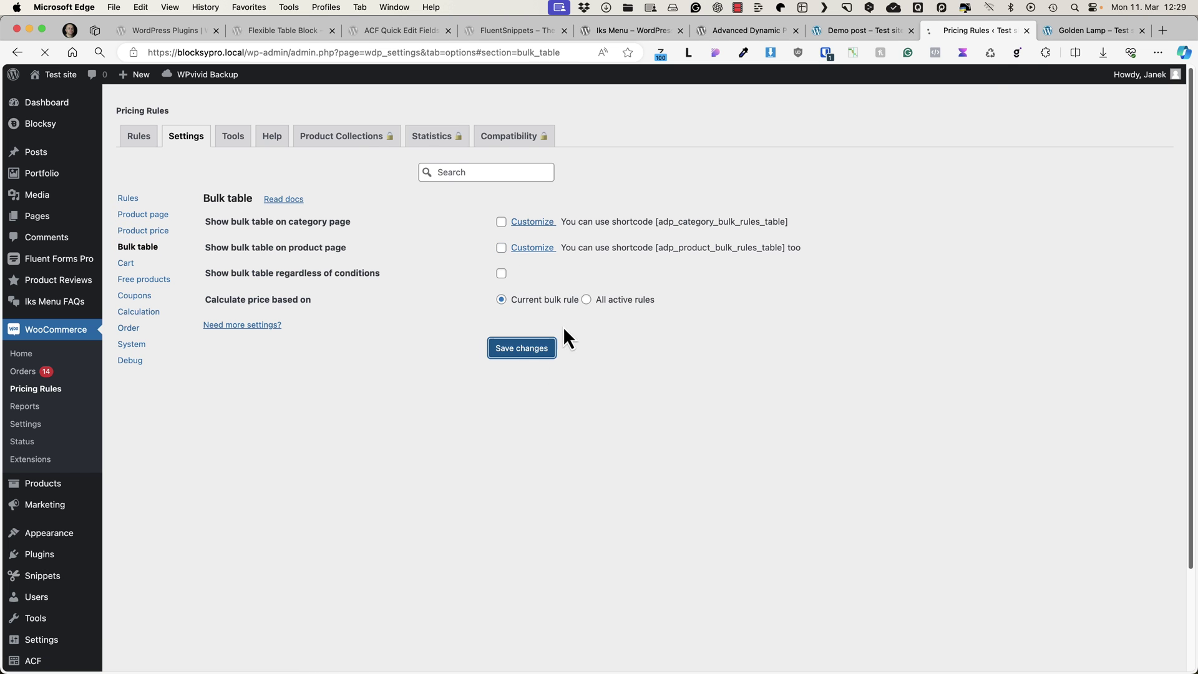
Step: Reload the live Golden Lamp product page and add a quantity of 6 to the cart
{"action": "left_click", "coordinate": [1084, 30]}
{"action": "left_click", "coordinate": [46, 52]}
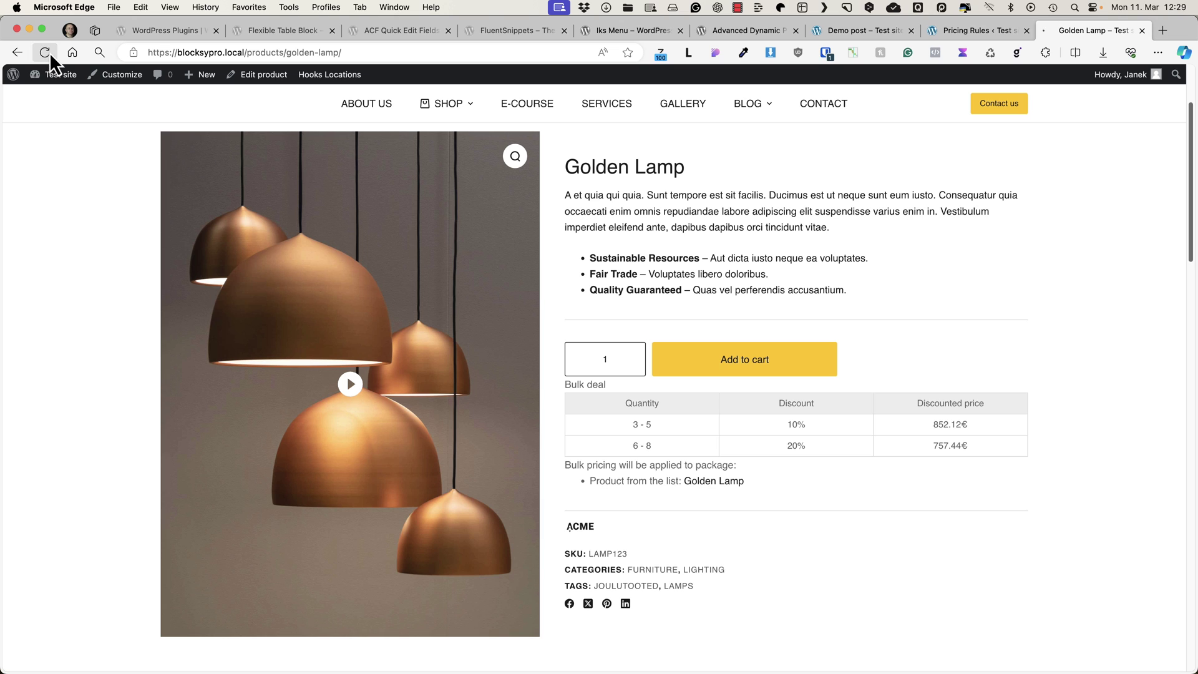
{"action": "left_click", "coordinate": [632, 362]}
{"action": "left_click", "coordinate": [632, 362]}
{"action": "left_click", "coordinate": [752, 358]}
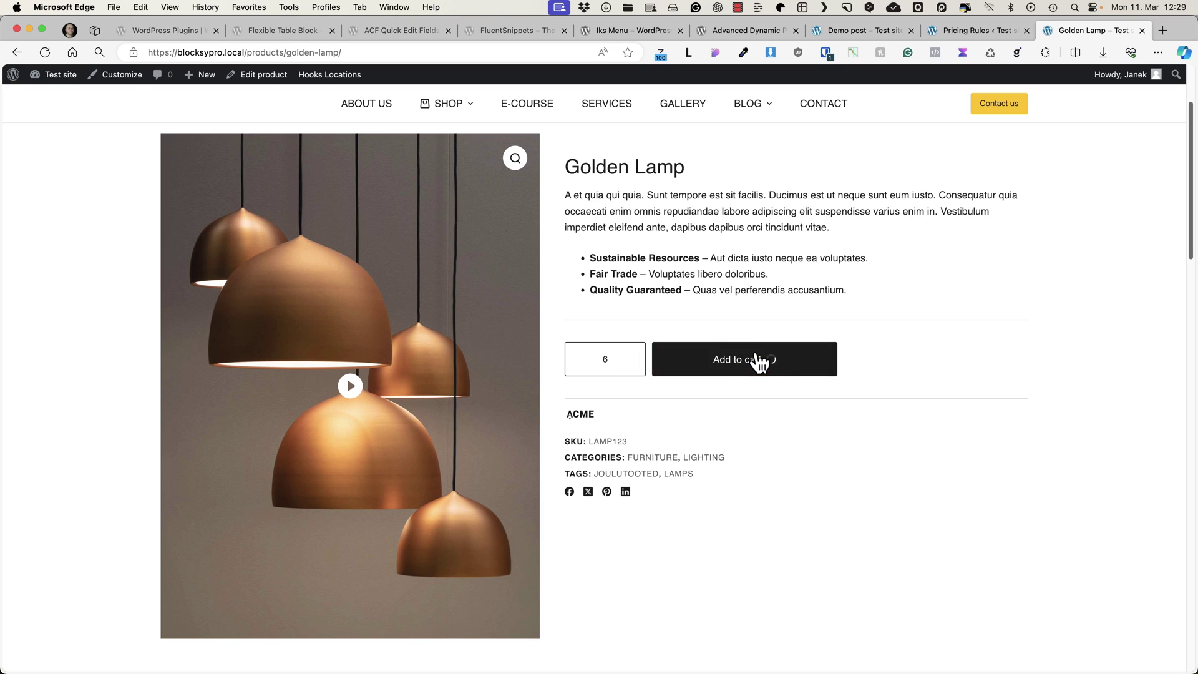
Step: View the shop's full cart page and highlight the Golden Lamp's discounted unit price
{"action": "left_click", "coordinate": [868, 361]}
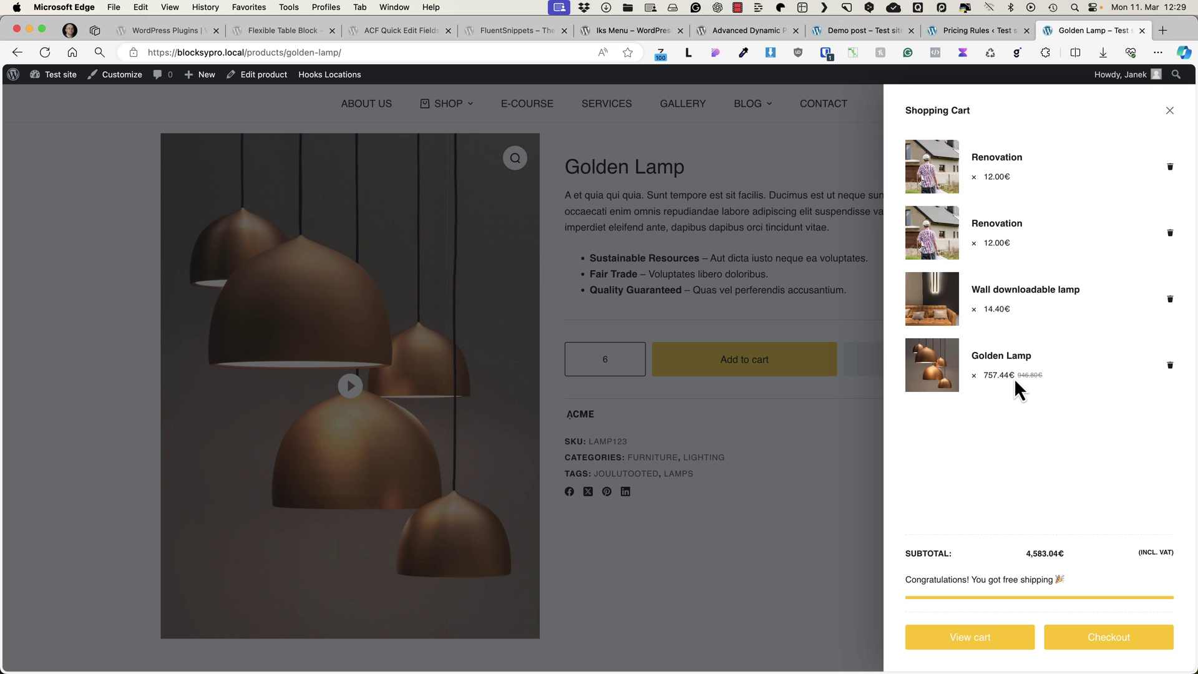
{"action": "left_click", "coordinate": [957, 648]}
{"action": "scroll", "coordinate": [566, 448], "scroll_direction": "down", "scroll_amount": 5}
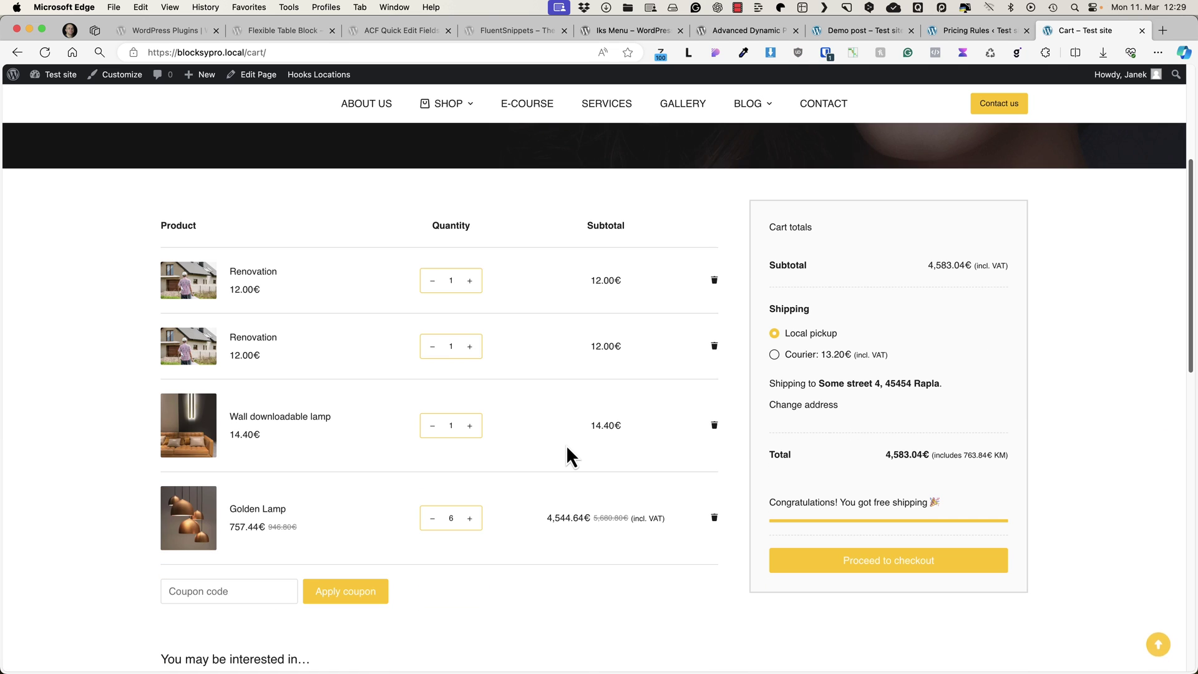
{"action": "triple_click", "coordinate": [277, 495]}
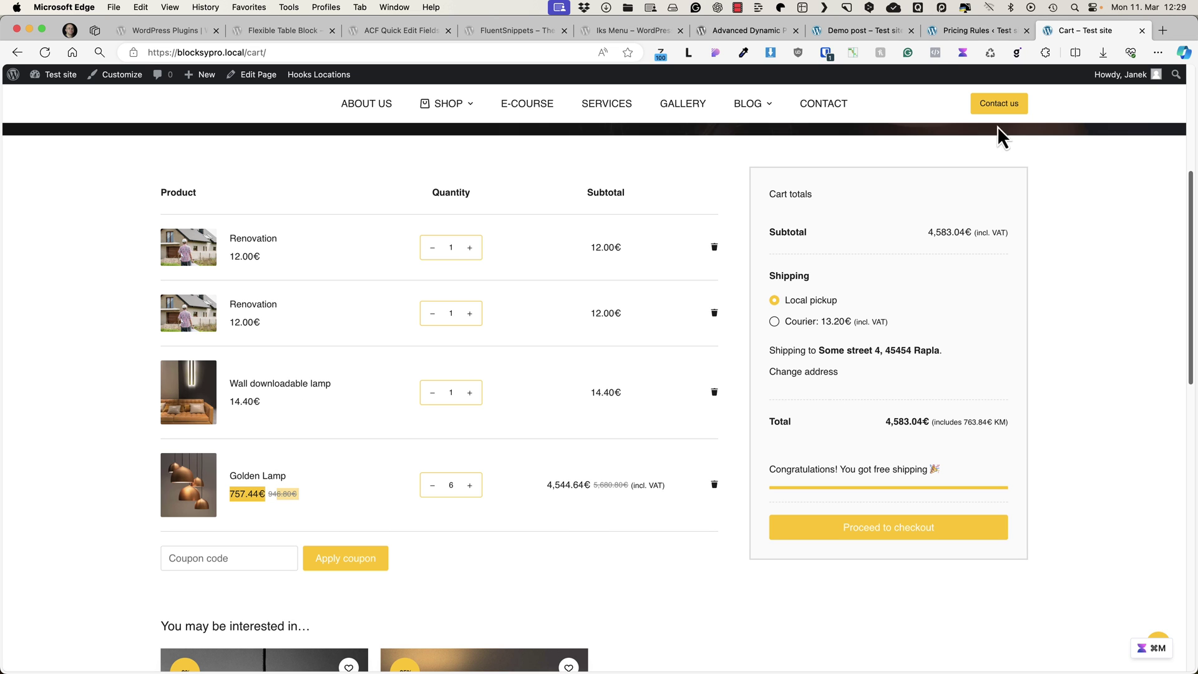
Step: Review the product filters and role discounts of the Silver package and Gold package pricing rules, and return to the plugin's WordPress.org page
{"action": "left_click", "coordinate": [974, 31]}
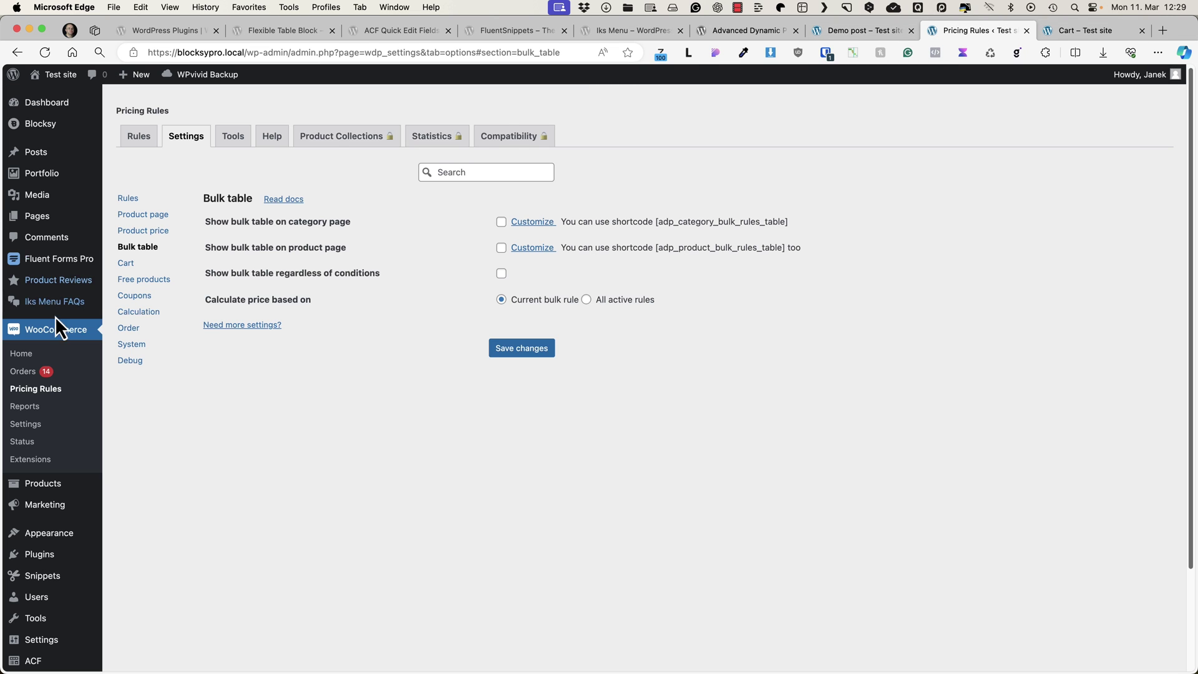
{"action": "left_click", "coordinate": [35, 392]}
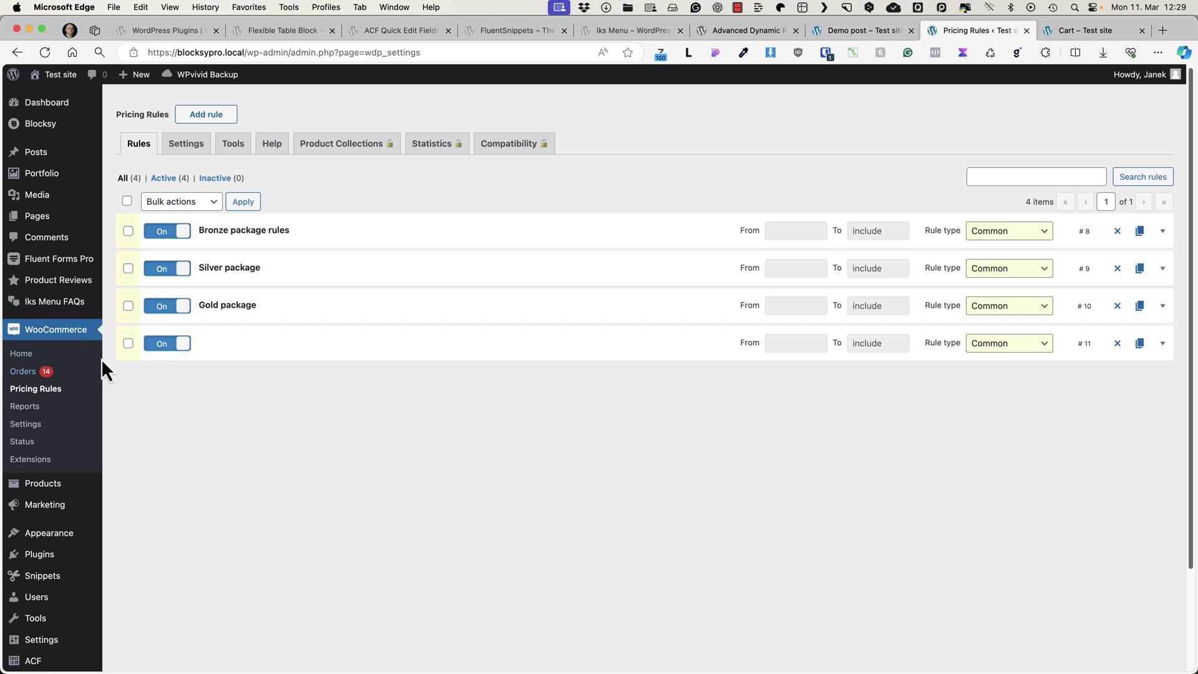
{"action": "left_click", "coordinate": [388, 268]}
{"action": "scroll", "coordinate": [298, 435], "scroll_direction": "down", "scroll_amount": 3}
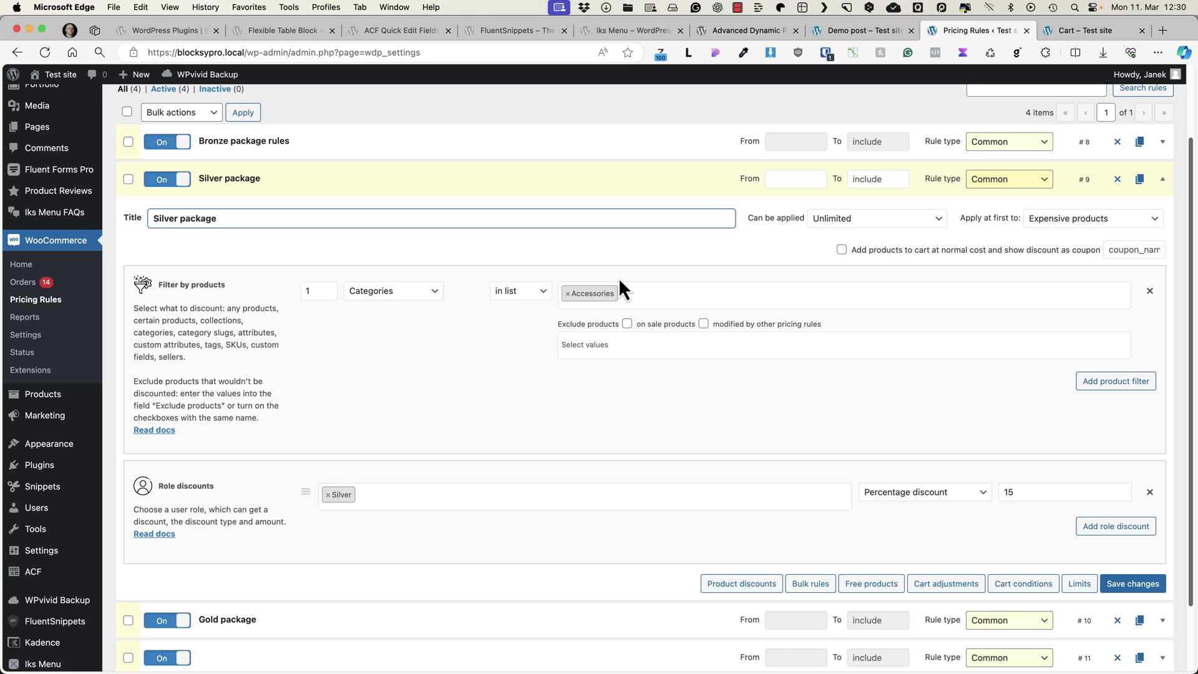
{"action": "scroll", "coordinate": [664, 339], "scroll_direction": "down", "scroll_amount": 3}
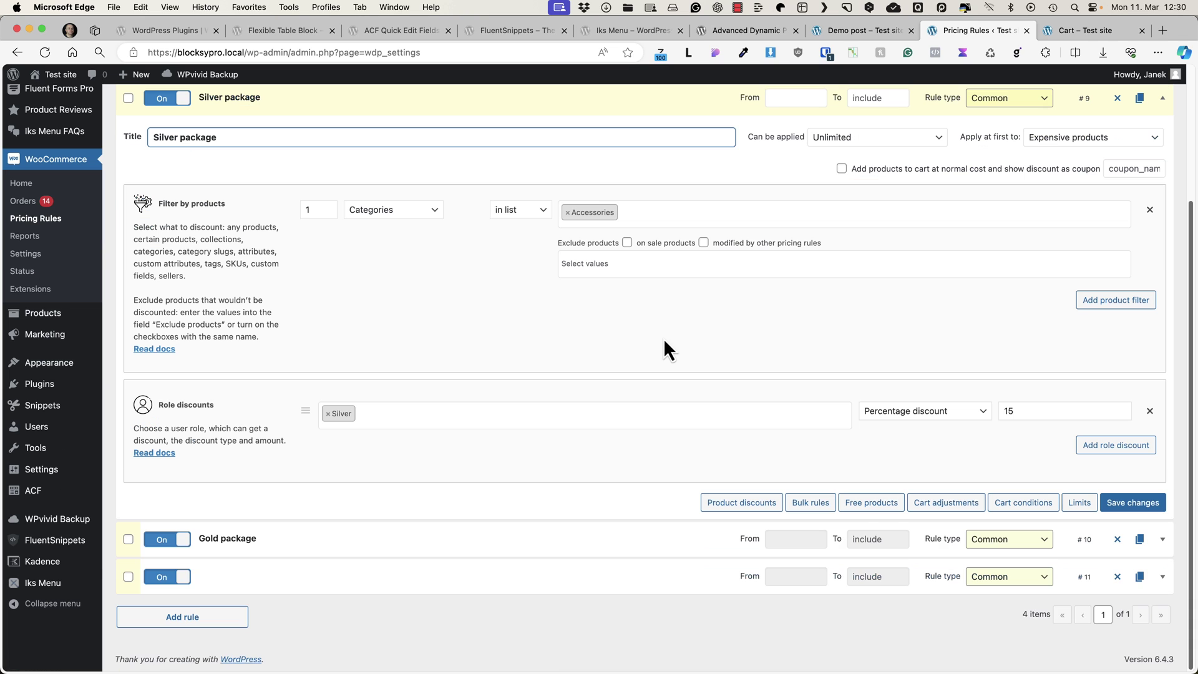
{"action": "left_click", "coordinate": [369, 539]}
{"action": "scroll", "coordinate": [467, 475], "scroll_direction": "down", "scroll_amount": 4}
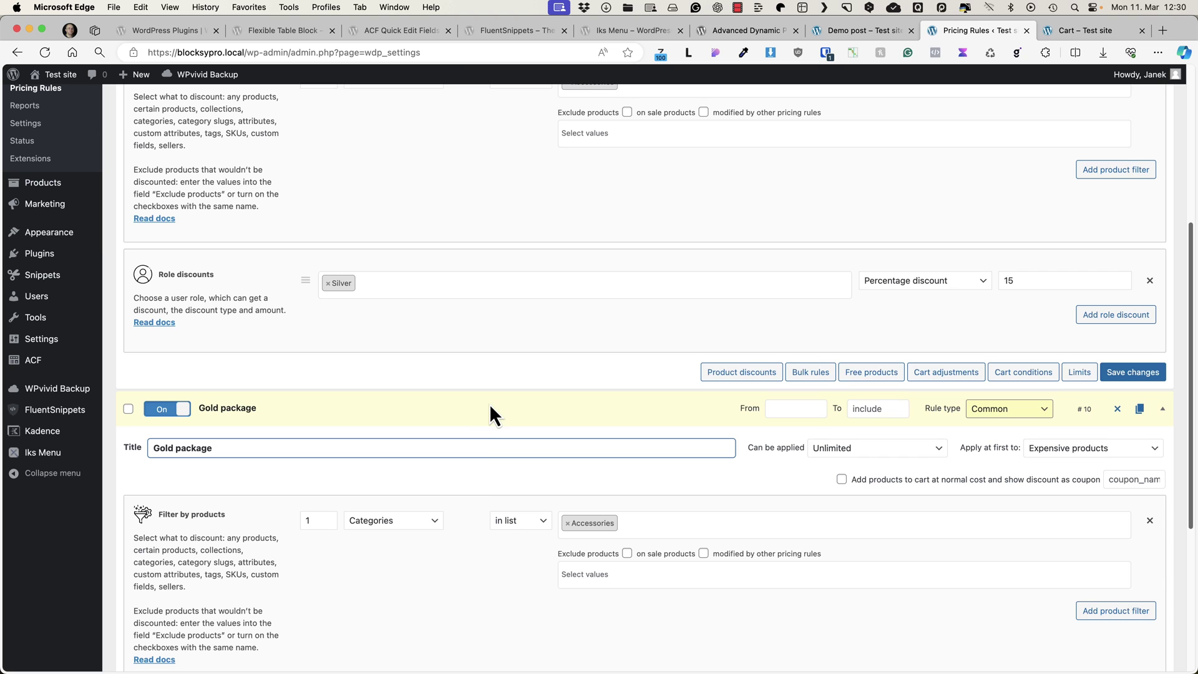
{"action": "scroll", "coordinate": [488, 409], "scroll_direction": "down", "scroll_amount": 5}
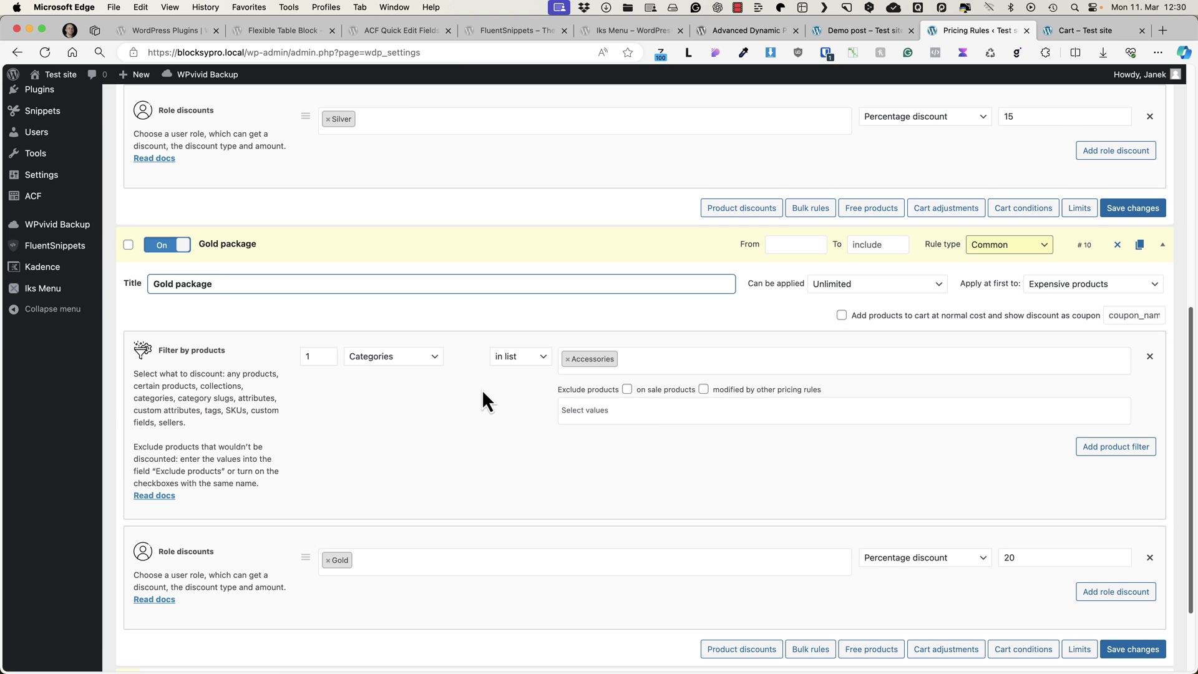
{"action": "scroll", "coordinate": [573, 381], "scroll_direction": "up", "scroll_amount": 12}
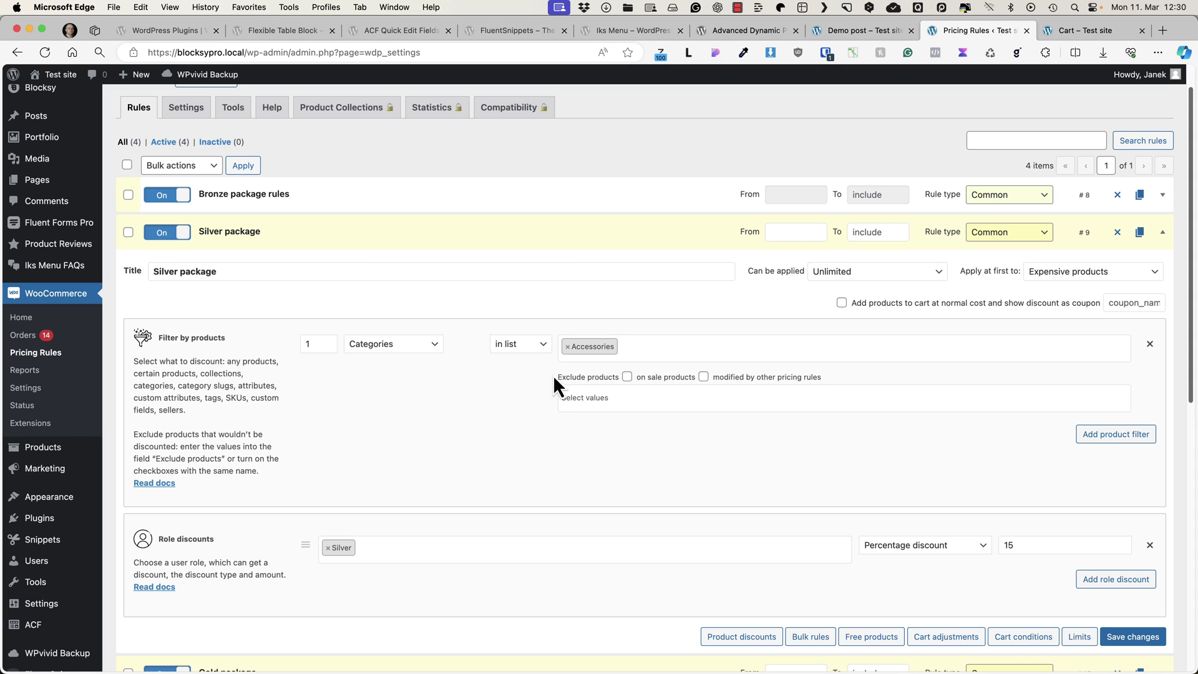
{"action": "scroll", "coordinate": [525, 244], "scroll_direction": "up", "scroll_amount": 2}
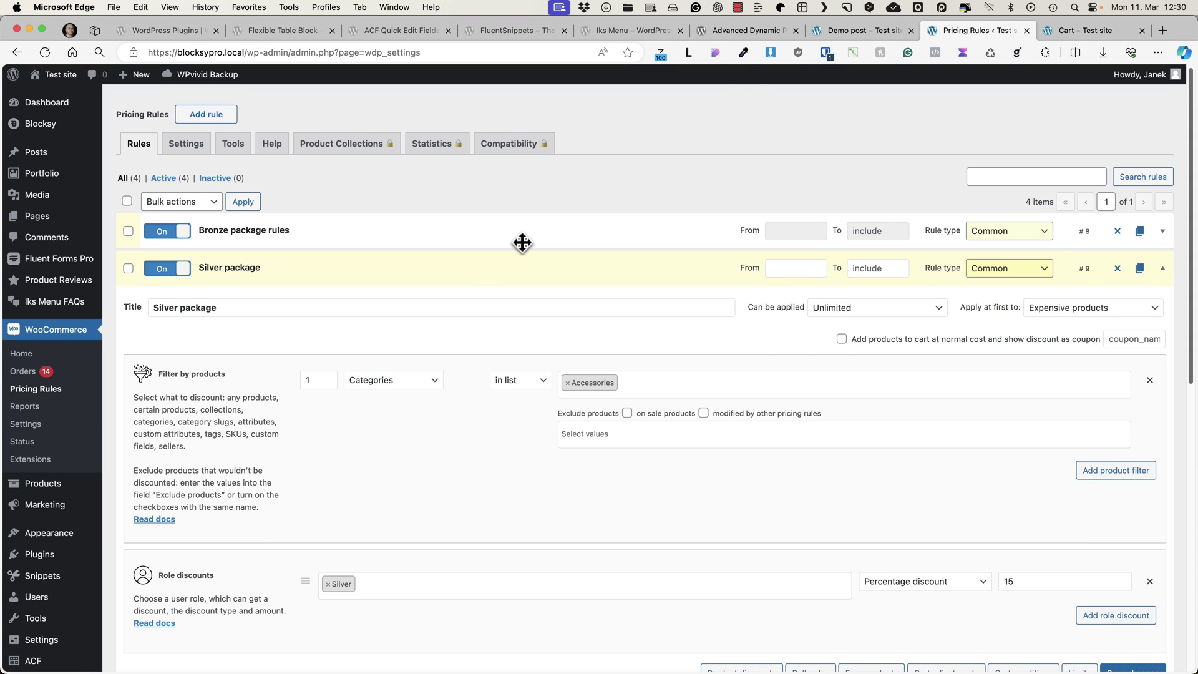
{"action": "left_click", "coordinate": [739, 30]}
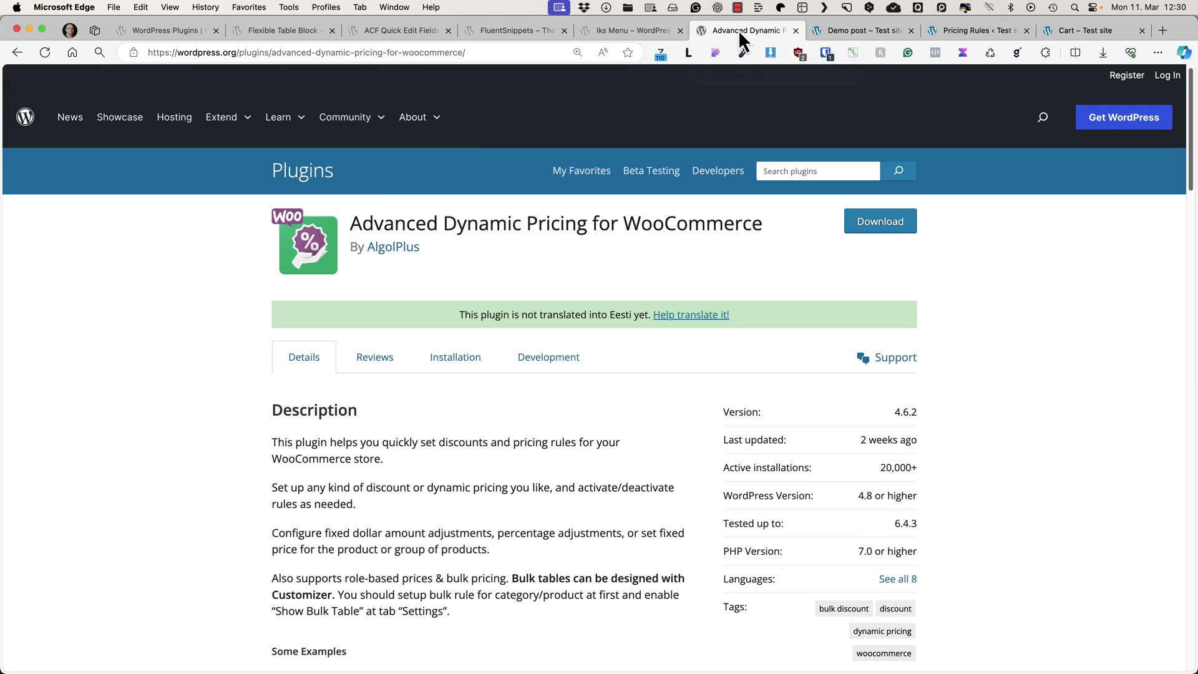